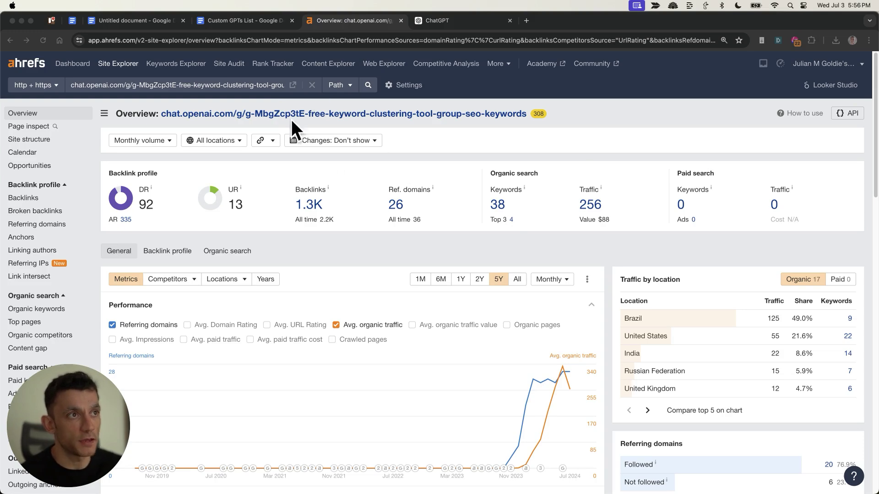
Open the Organic keywords report showing the GPT's 22 US keyword rankings, then go back to the overview.
{"action": "left_click", "coordinate": [413, 143]}
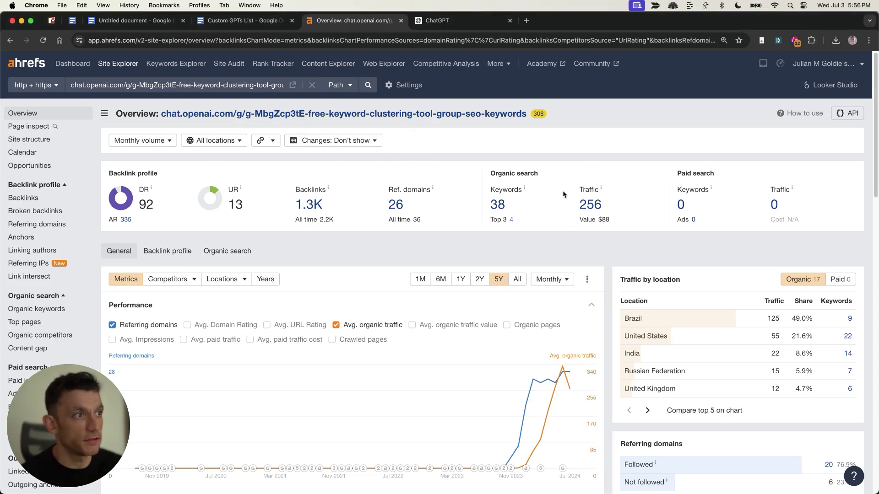
{"action": "left_click", "coordinate": [498, 205], "text": "super"}
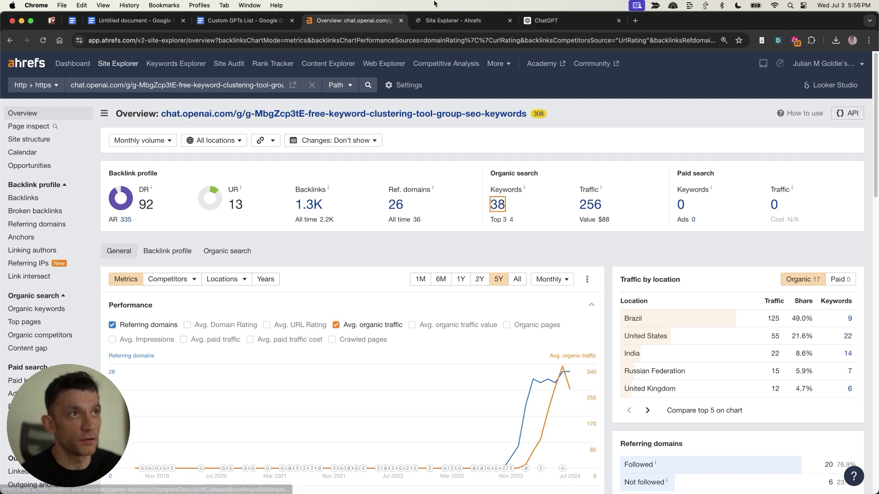
{"action": "left_click", "coordinate": [442, 20]}
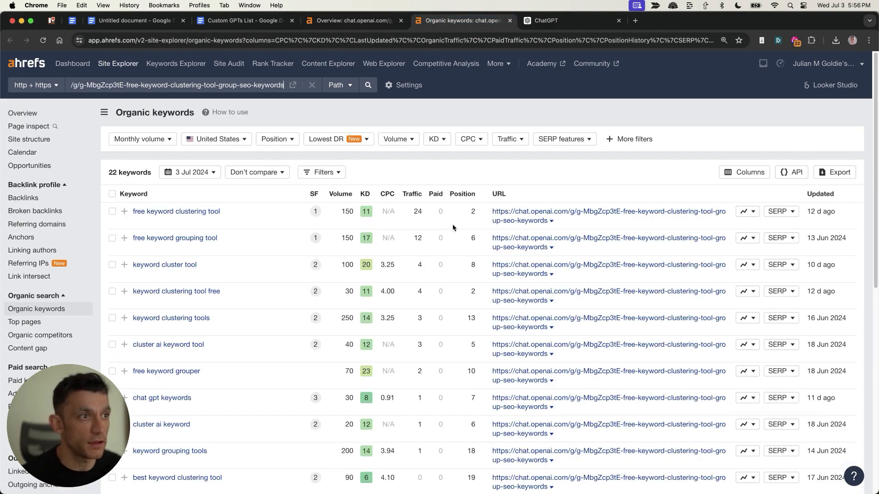
{"action": "left_click", "coordinate": [483, 212]}
{"action": "scroll", "coordinate": [483, 212], "scroll_direction": "down", "scroll_amount": 10}
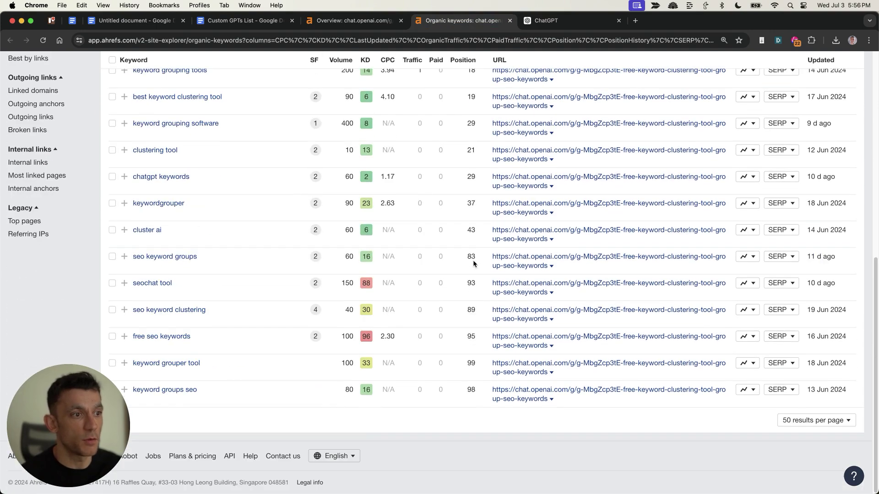
{"action": "scroll", "coordinate": [467, 183], "scroll_direction": "up", "scroll_amount": 10}
{"action": "left_click", "coordinate": [362, 21]}
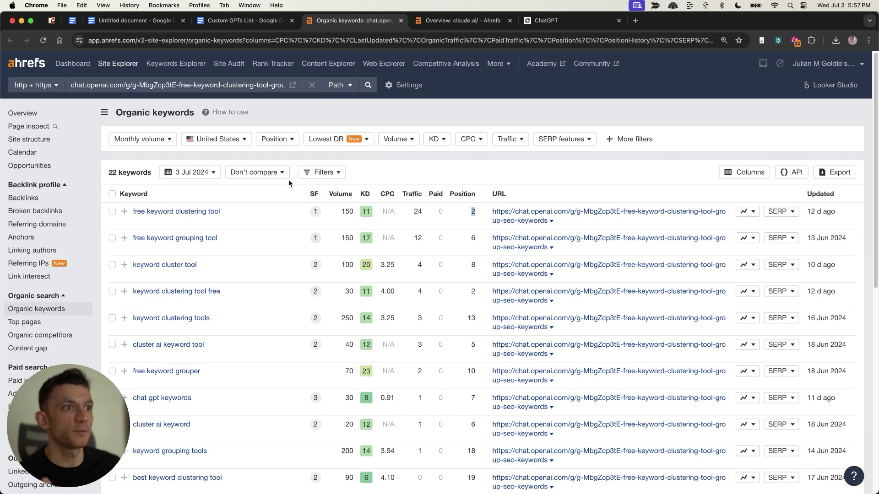
Look over claude.ai's site overview, then scroll back through the GPT's organic keywords.
{"action": "left_click", "coordinate": [360, 132]}
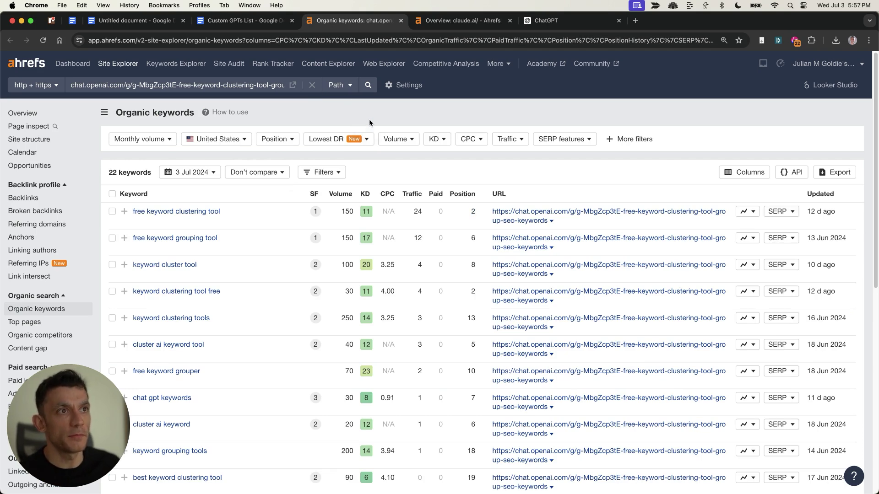
{"action": "left_click", "coordinate": [449, 20]}
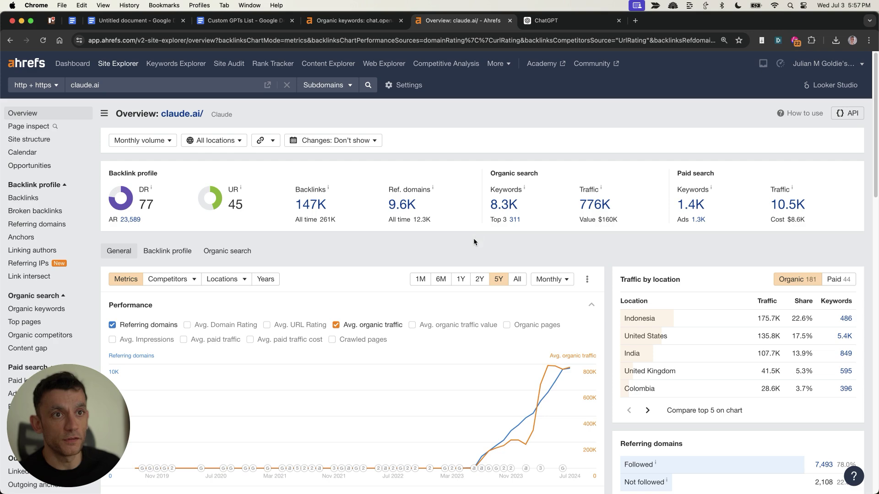
{"action": "key", "text": "ctrl+shift+Tab"}
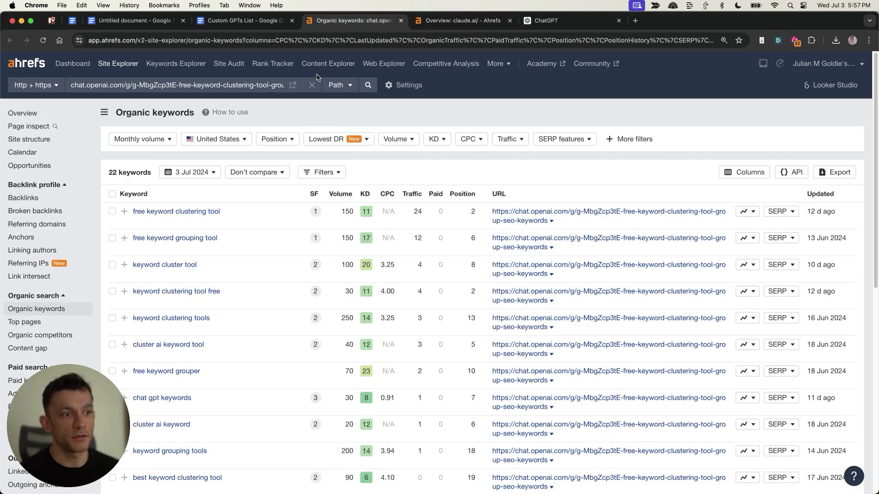
{"action": "scroll", "coordinate": [459, 301], "scroll_direction": "down", "scroll_amount": 10}
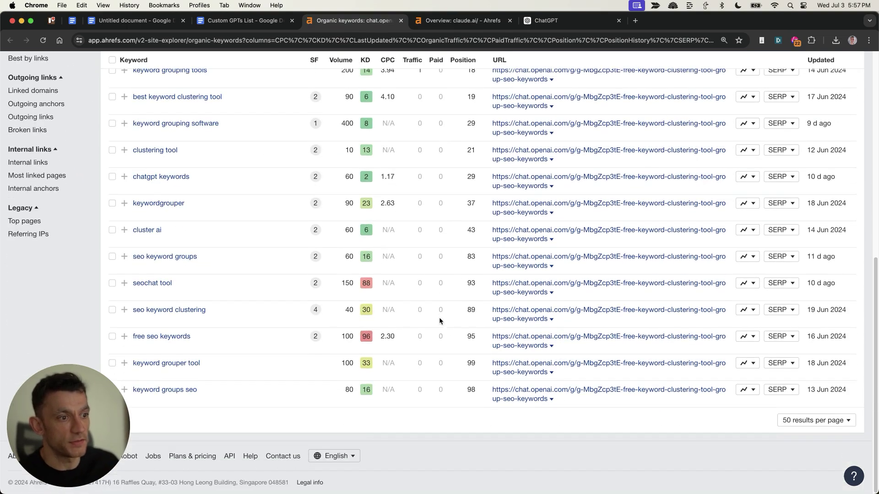
{"action": "scroll", "coordinate": [439, 317], "scroll_direction": "up", "scroll_amount": 5}
{"action": "scroll", "coordinate": [416, 290], "scroll_direction": "up", "scroll_amount": 5}
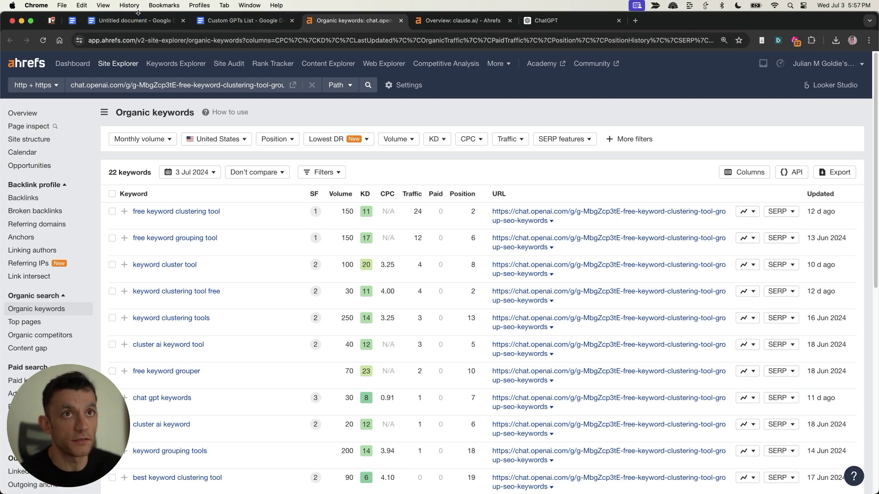
Reorder the Google Doc and organic keywords tabs, then move to ChatGPT.
{"action": "left_click_drag", "start_coordinate": [138, 20], "coordinate": [342, 32]}
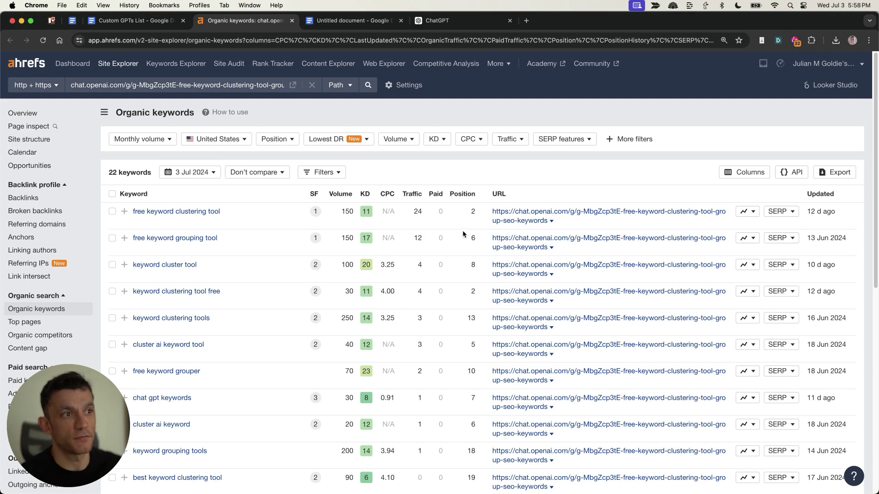
{"action": "left_click_drag", "start_coordinate": [231, 28], "coordinate": [451, 23]}
{"action": "left_click", "coordinate": [451, 24]}
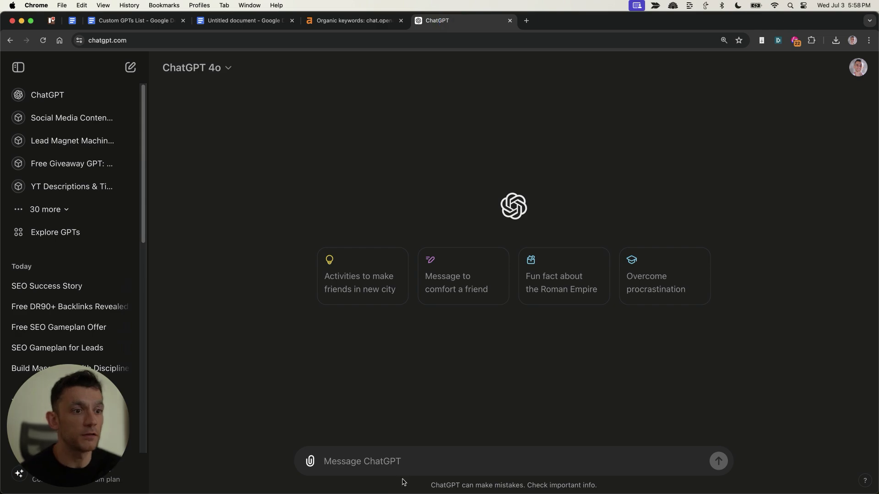
Enlarge the page and paste the keyword-research prompt, removing its blank first line.
{"action": "key", "text": "super+equal"}
{"action": "key", "text": "super+v"}
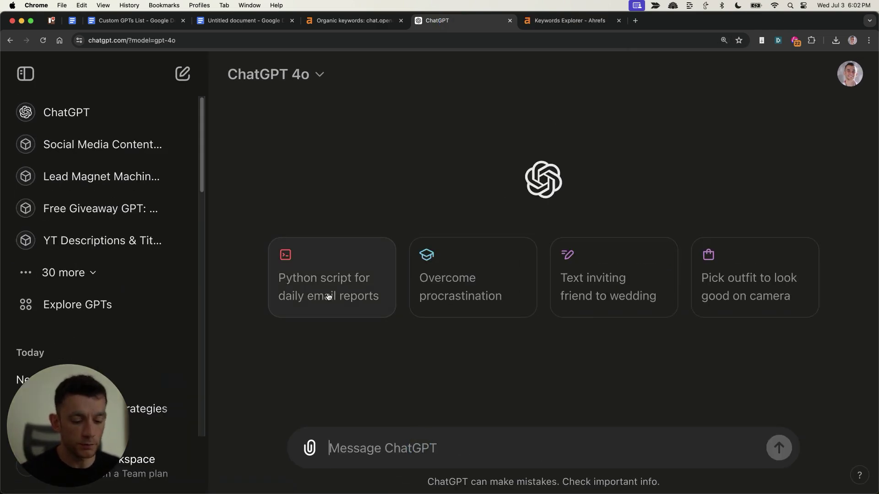
{"action": "key", "text": "super+v"}
{"action": "key", "text": "BackSpace"}
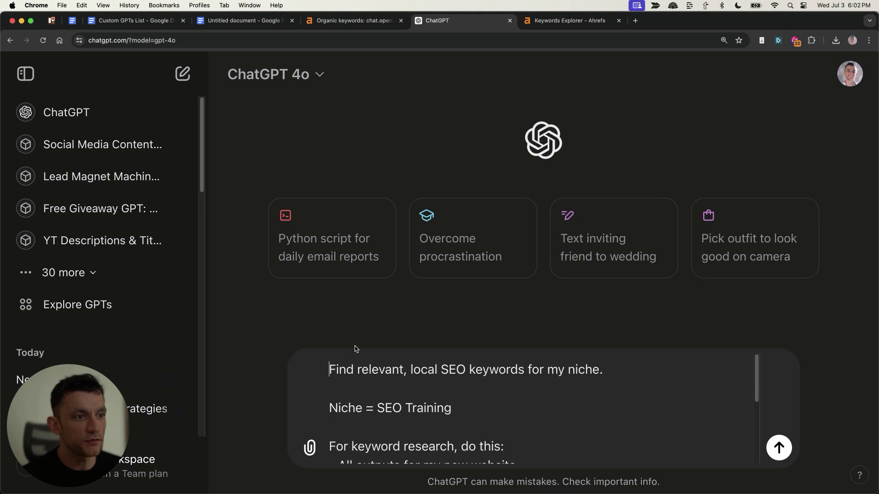
Review the prompt's opening sentence and the SEO Training niche line.
{"action": "left_click", "coordinate": [410, 366]}
{"action": "left_click_drag", "start_coordinate": [410, 366], "coordinate": [455, 383]}
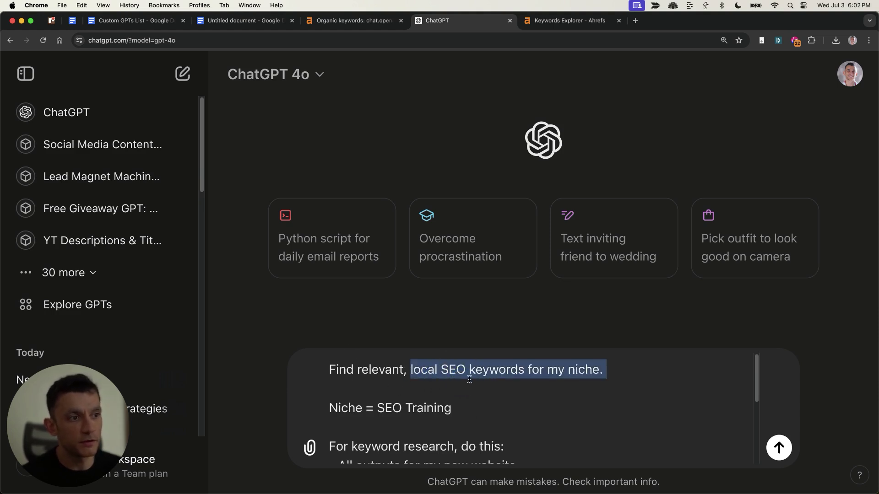
{"action": "scroll", "coordinate": [467, 380], "scroll_direction": "down", "scroll_amount": 3}
{"action": "scroll", "coordinate": [385, 379], "scroll_direction": "up", "scroll_amount": 3}
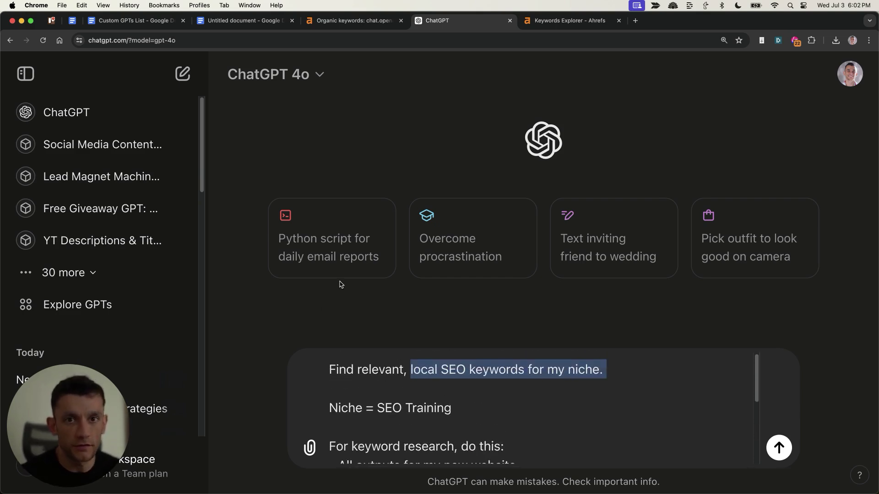
{"action": "double_click", "coordinate": [381, 408]}
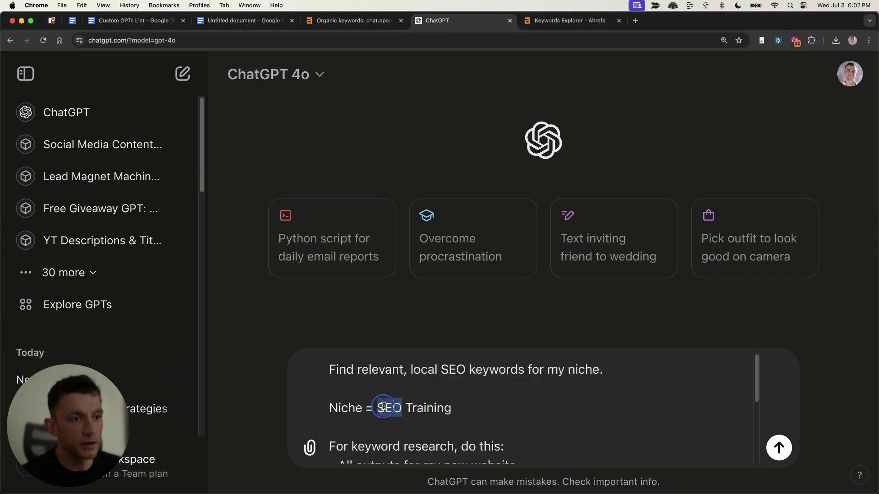
{"action": "left_click_drag", "start_coordinate": [380, 408], "coordinate": [451, 405]}
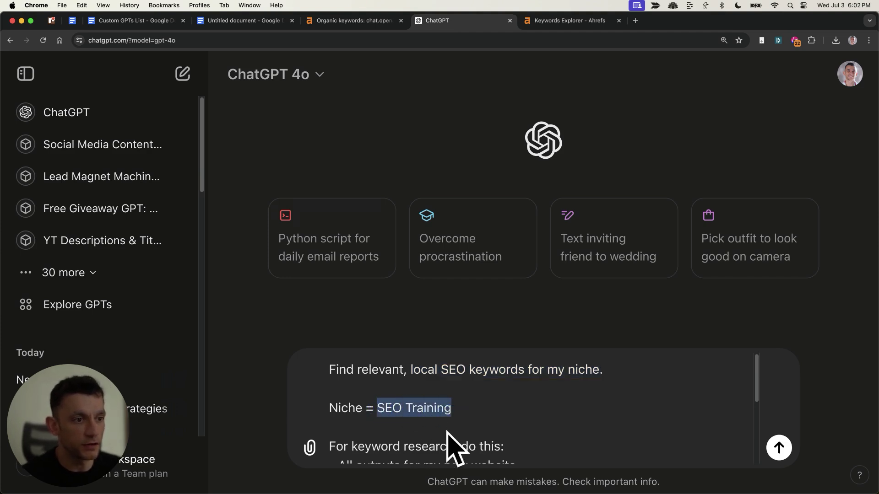
{"action": "scroll", "coordinate": [453, 440], "scroll_direction": "down", "scroll_amount": 1}
{"action": "scroll", "coordinate": [443, 420], "scroll_direction": "down", "scroll_amount": 2}
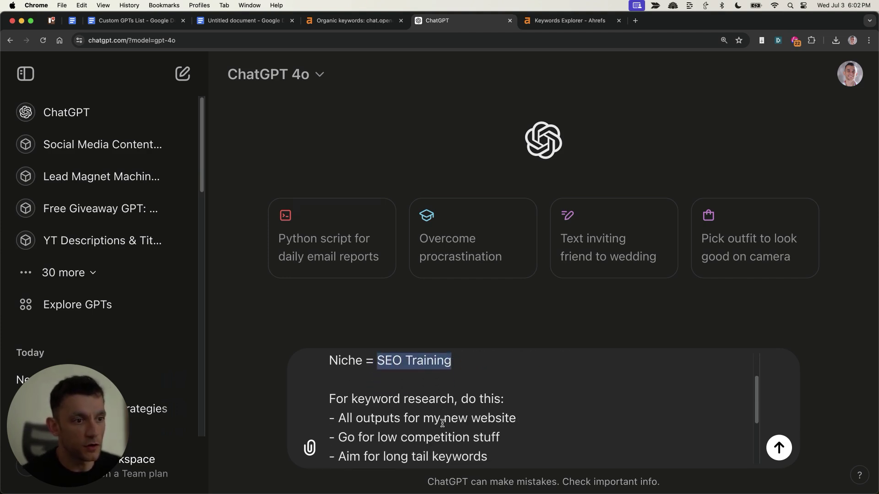
Review the keyword research instructions line and its first bullet.
{"action": "double_click", "coordinate": [408, 388]}
{"action": "key", "text": "super+Left"}
{"action": "key", "text": "shift+Down"}
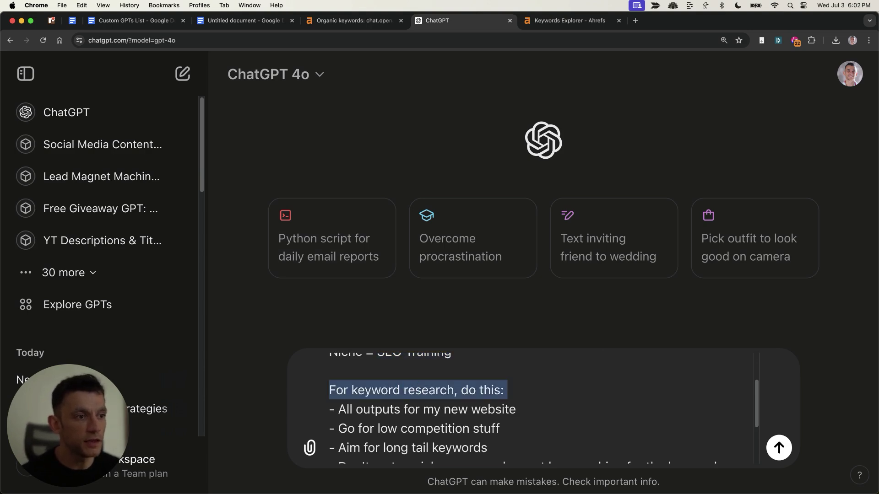
{"action": "key", "text": "shift+Down"}
{"action": "scroll", "coordinate": [545, 410], "scroll_direction": "down", "scroll_amount": 1}
{"action": "left_click", "coordinate": [386, 372]}
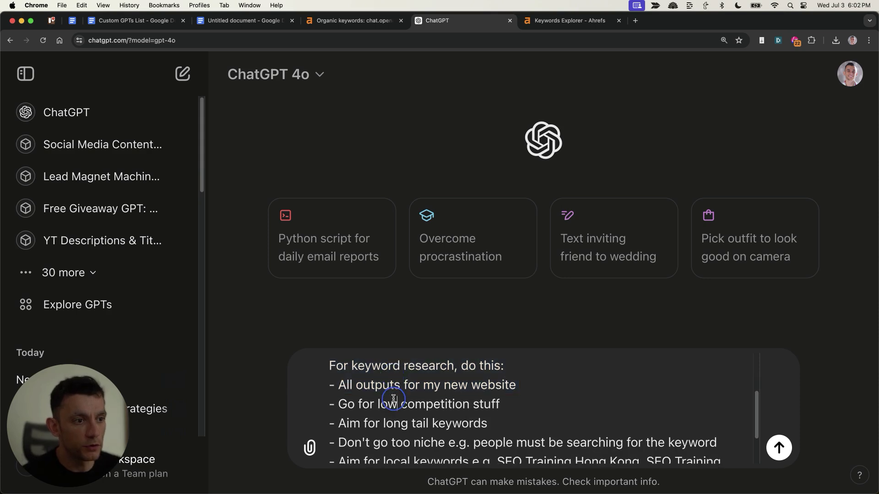
Review the long-tail and don't-go-too-niche rules, then select the whole prompt.
{"action": "scroll", "coordinate": [399, 393], "scroll_direction": "down", "scroll_amount": 1}
{"action": "triple_click", "coordinate": [399, 416]}
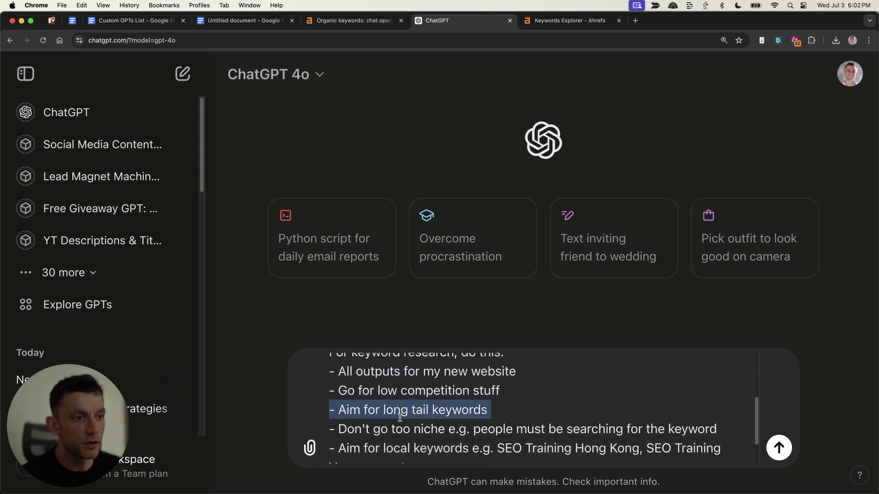
{"action": "scroll", "coordinate": [399, 418], "scroll_direction": "down", "scroll_amount": 1}
{"action": "scroll", "coordinate": [399, 418], "scroll_direction": "down", "scroll_amount": 1}
{"action": "triple_click", "coordinate": [386, 390]}
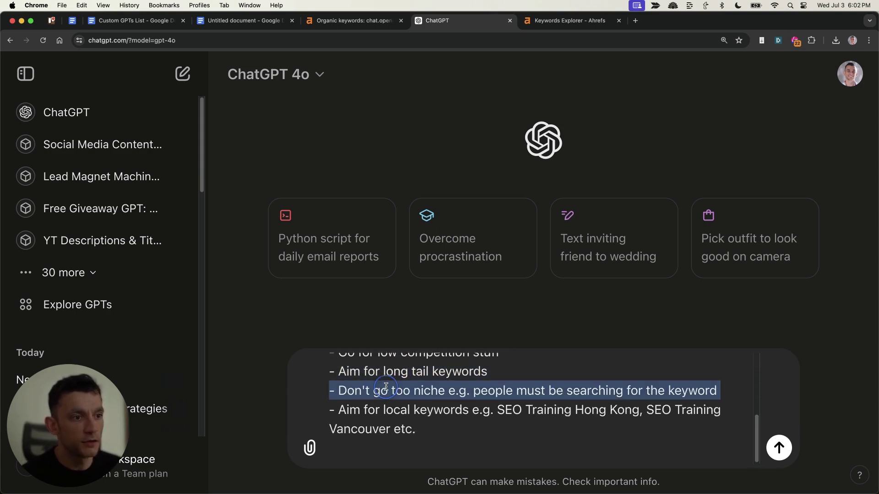
{"action": "left_click", "coordinate": [309, 412]}
{"action": "scroll", "coordinate": [309, 412], "scroll_direction": "up", "scroll_amount": 1}
{"action": "key", "text": "super+a"}
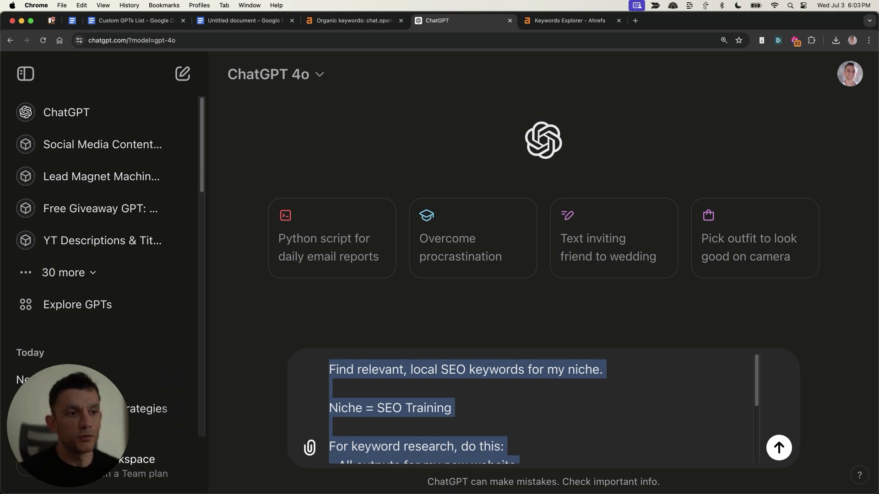
Send the prompt and copy 'SEO Training New York' from the city-specific keyword suggestions.
{"action": "key", "text": "Return"}
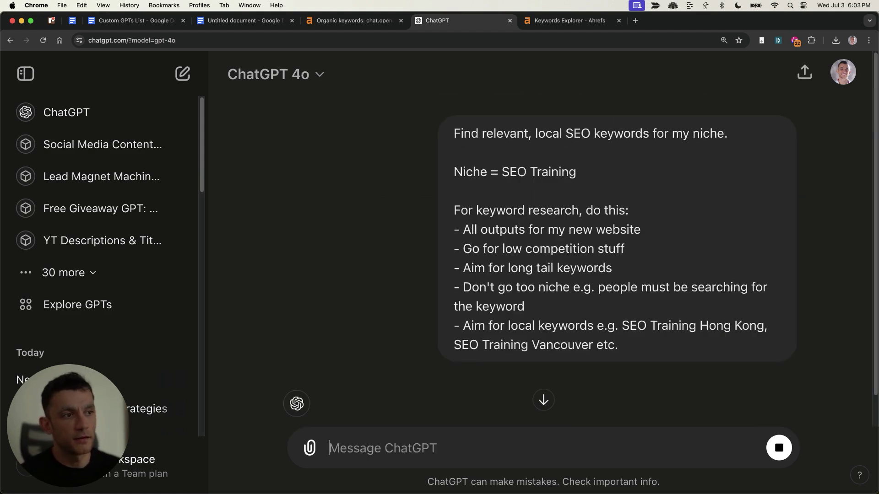
{"action": "scroll", "coordinate": [345, 274], "scroll_direction": "down", "scroll_amount": 6}
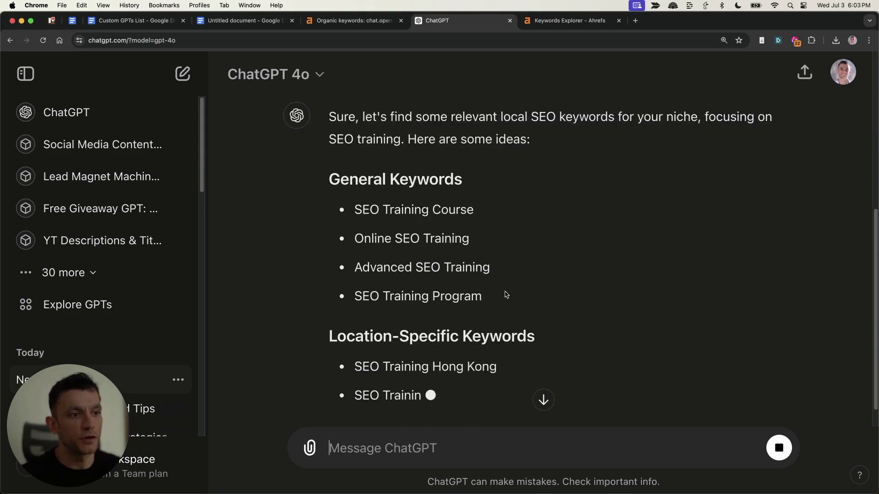
{"action": "scroll", "coordinate": [416, 226], "scroll_direction": "down", "scroll_amount": 4}
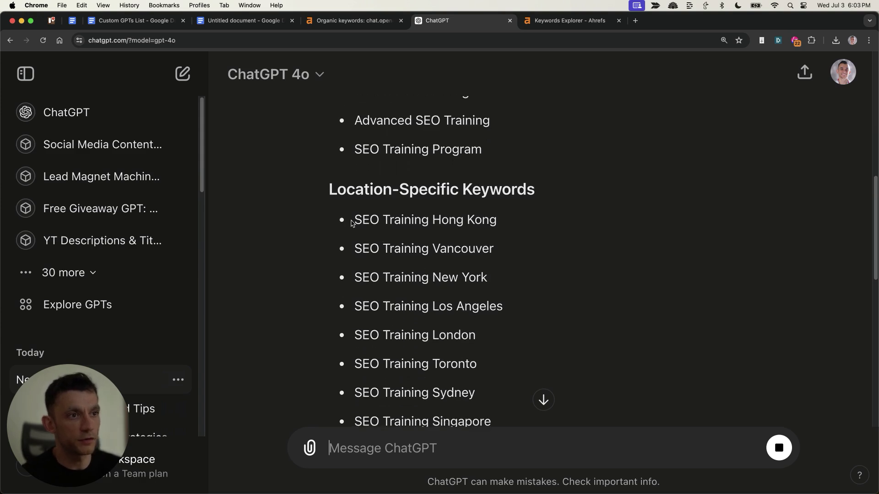
{"action": "left_click_drag", "start_coordinate": [345, 218], "coordinate": [522, 247]}
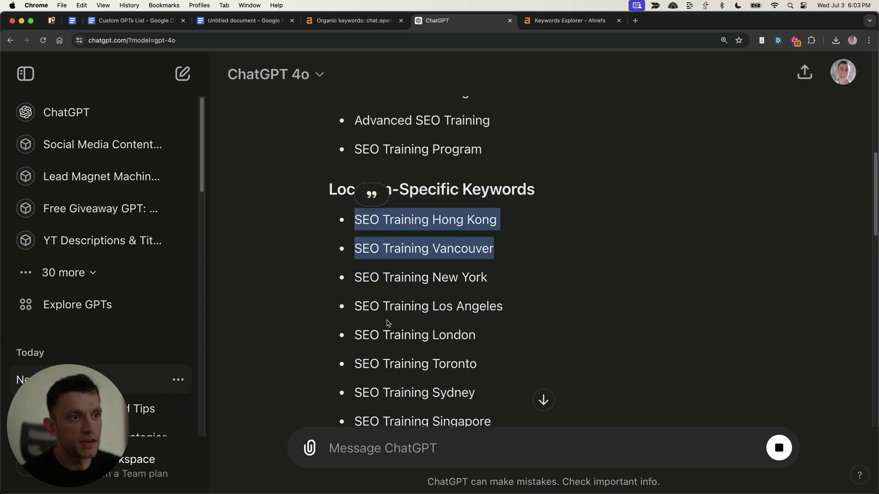
{"action": "triple_click", "coordinate": [360, 278]}
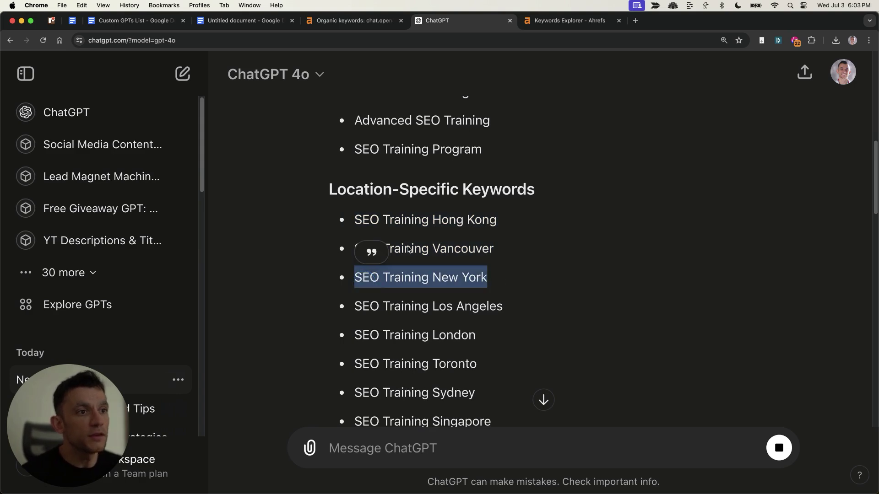
{"action": "triple_click", "coordinate": [435, 280]}
{"action": "key", "text": "super+c"}
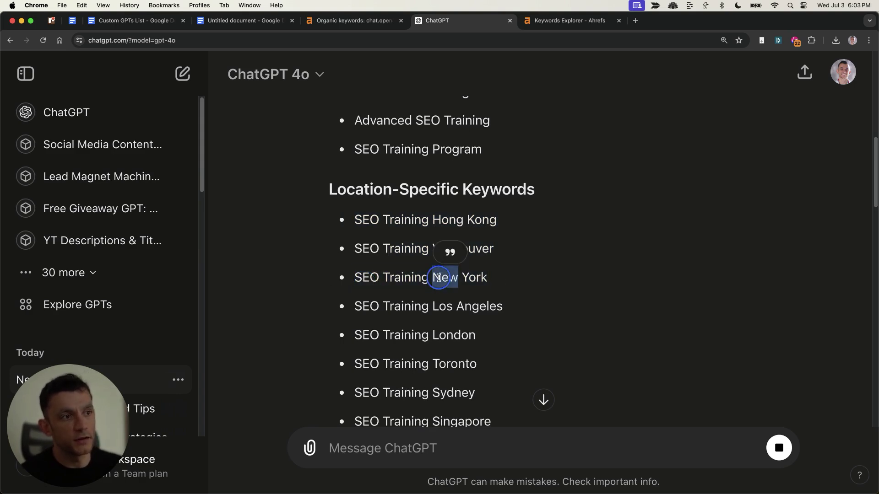
{"action": "key", "text": "ctrl+Tab"}
Search Ahrefs Keywords Explorer for 'seo training new york'.
{"action": "left_click", "coordinate": [71, 88]}
{"action": "key", "text": "super+a"}
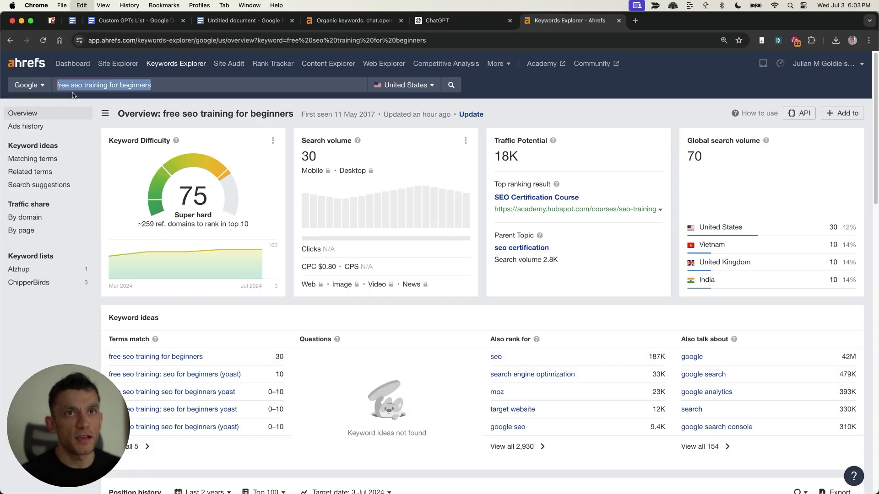
{"action": "key", "text": "super+v"}
{"action": "key", "text": "Return"}
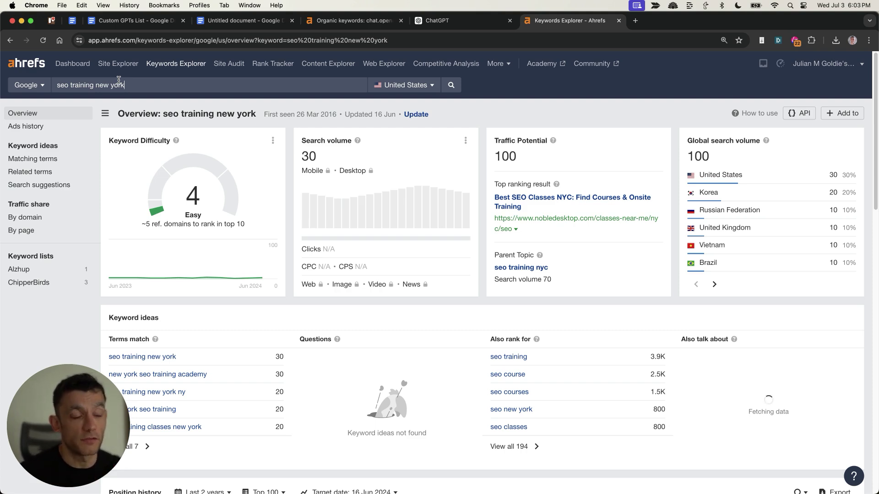
{"action": "key", "text": "ctrl+shift+Tab"}
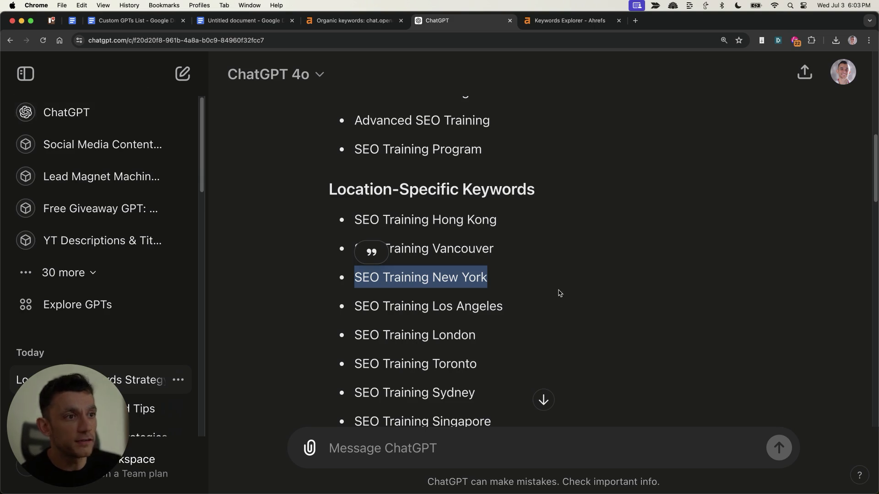
{"action": "left_click", "coordinate": [310, 275]}
{"action": "left_click_drag", "start_coordinate": [504, 277], "coordinate": [351, 277]}
{"action": "left_click", "coordinate": [572, 25]}
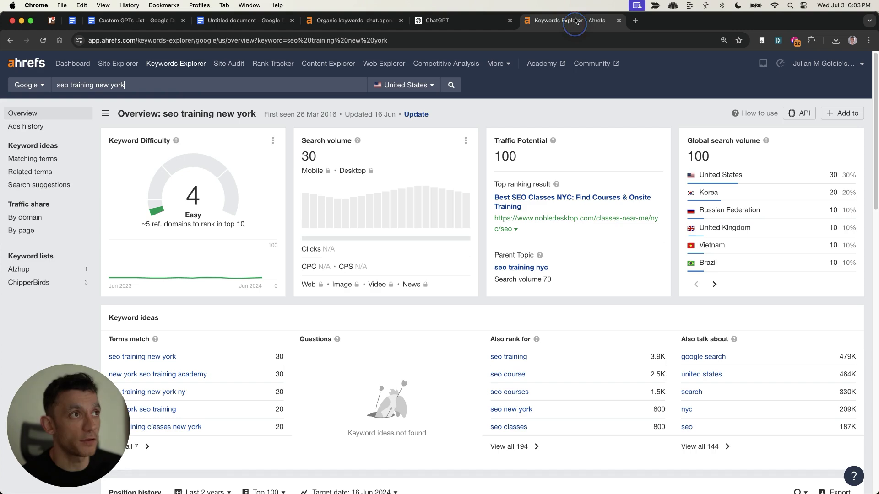
Check its keyword difficulty of 4 and traffic potential of 100.
{"action": "left_click_drag", "start_coordinate": [102, 149], "coordinate": [264, 231]}
{"action": "left_click", "coordinate": [221, 137]}
{"action": "left_click_drag", "start_coordinate": [494, 139], "coordinate": [505, 161]}
{"action": "scroll", "coordinate": [501, 174], "scroll_direction": "down", "scroll_amount": 15}
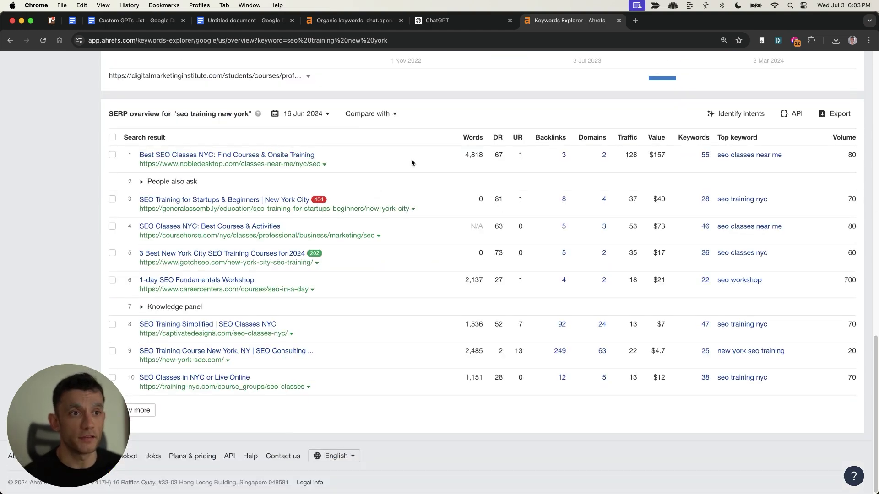
{"action": "scroll", "coordinate": [411, 163], "scroll_direction": "up", "scroll_amount": 15}
Copy 'SEO Training Los Angeles' from ChatGPT and search it in Keywords Explorer.
{"action": "left_click", "coordinate": [428, 22]}
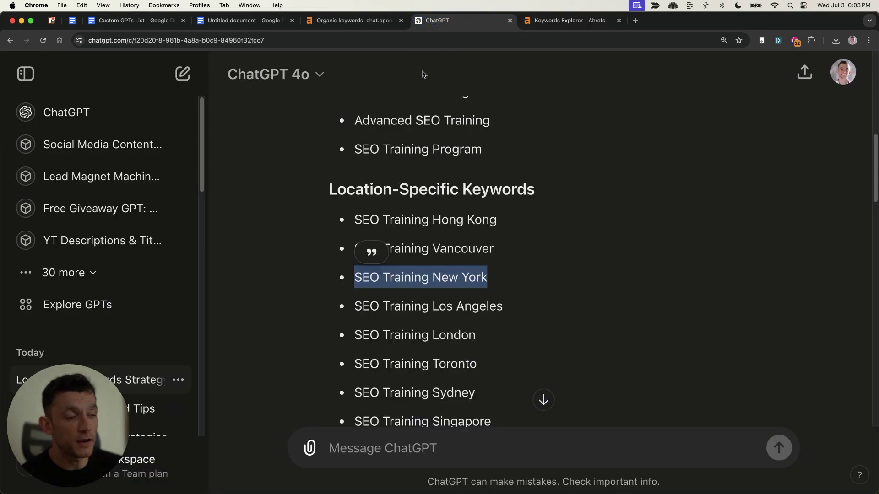
{"action": "scroll", "coordinate": [467, 206], "scroll_direction": "up", "scroll_amount": 1}
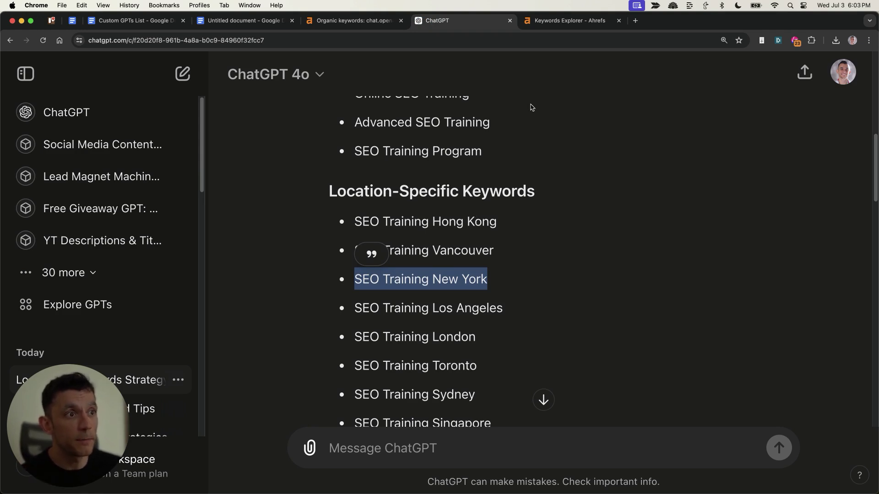
{"action": "triple_click", "coordinate": [424, 302]}
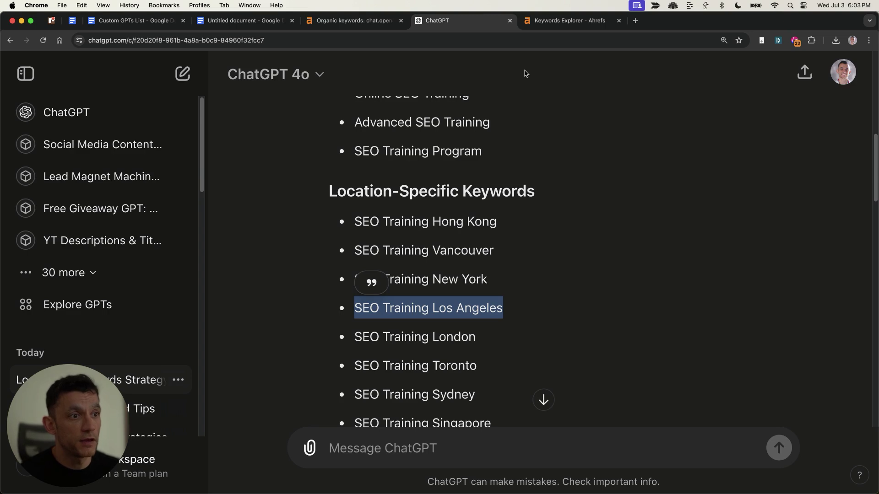
{"action": "key", "text": "ctrl+Tab"}
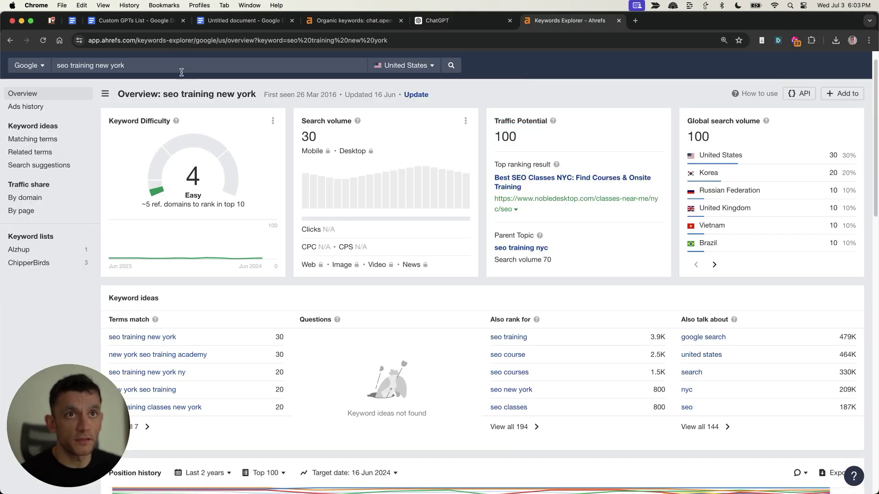
{"action": "triple_click", "coordinate": [182, 69]}
{"action": "type", "text": "seo training los angeles"}
{"action": "key", "text": "Return"}
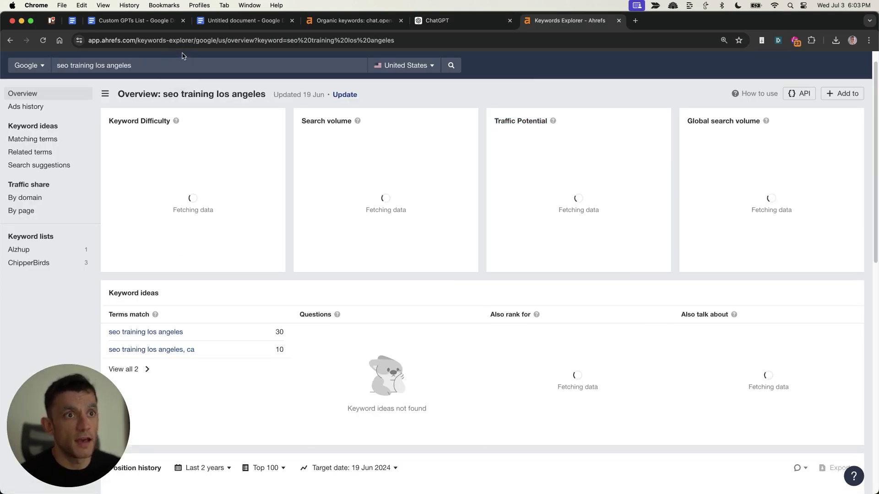
Check the Los Angeles keyword difficulty of 6 and its traffic potential.
{"action": "left_click", "coordinate": [101, 126]}
{"action": "left_click_drag", "start_coordinate": [101, 126], "coordinate": [237, 212]}
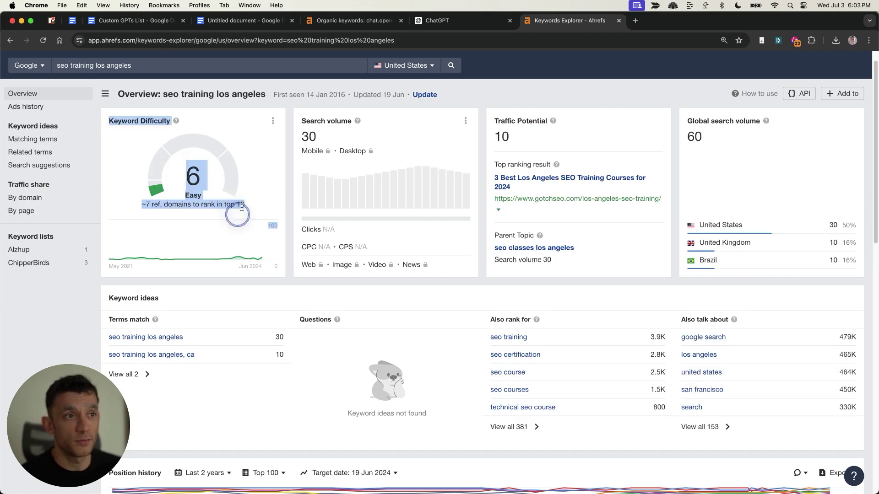
{"action": "left_click", "coordinate": [444, 131]}
{"action": "left_click_drag", "start_coordinate": [502, 120], "coordinate": [508, 140]}
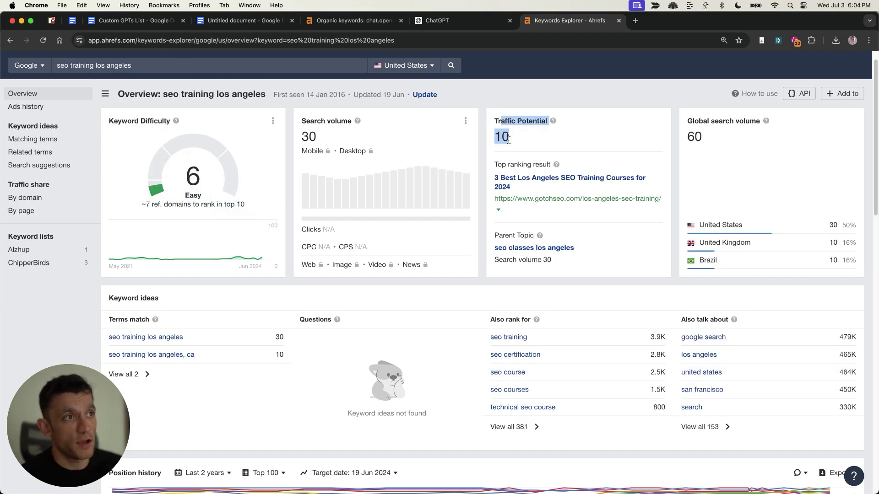
{"action": "left_click", "coordinate": [491, 231]}
{"action": "scroll", "coordinate": [488, 259], "scroll_direction": "down", "scroll_amount": 7}
{"action": "scroll", "coordinate": [488, 259], "scroll_direction": "down", "scroll_amount": 10}
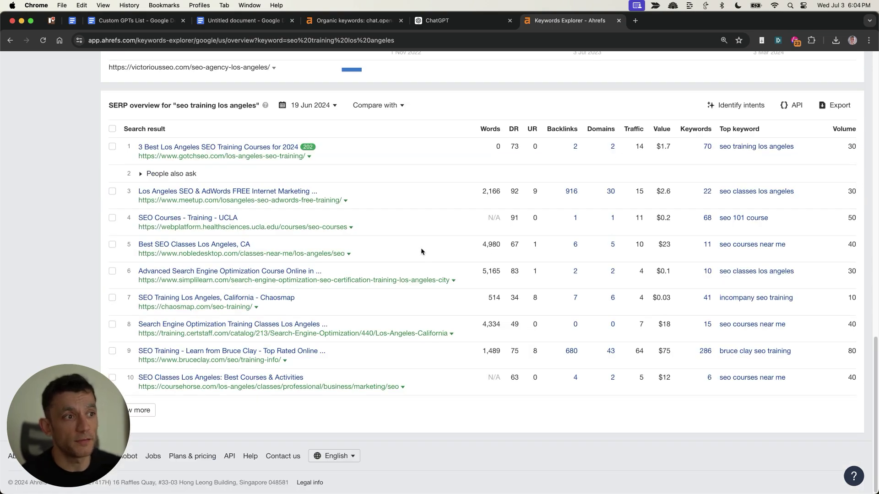
{"action": "scroll", "coordinate": [559, 298], "scroll_direction": "up", "scroll_amount": 15}
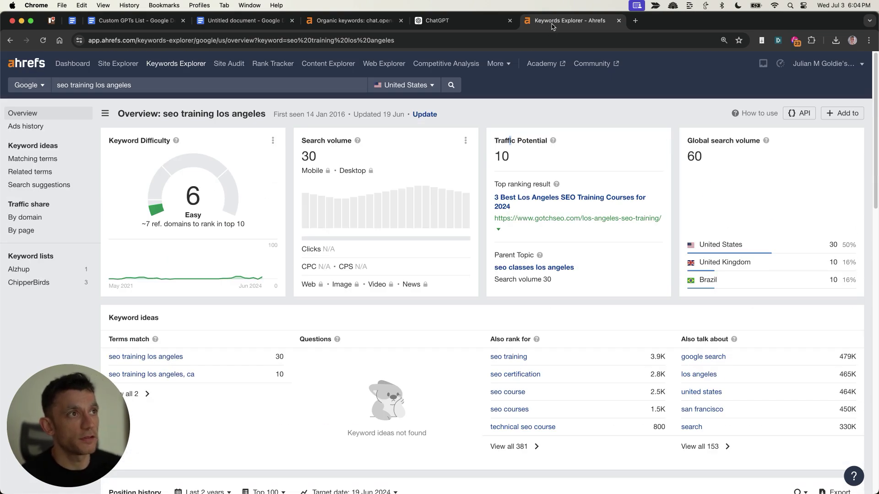
{"action": "left_click", "coordinate": [457, 22]}
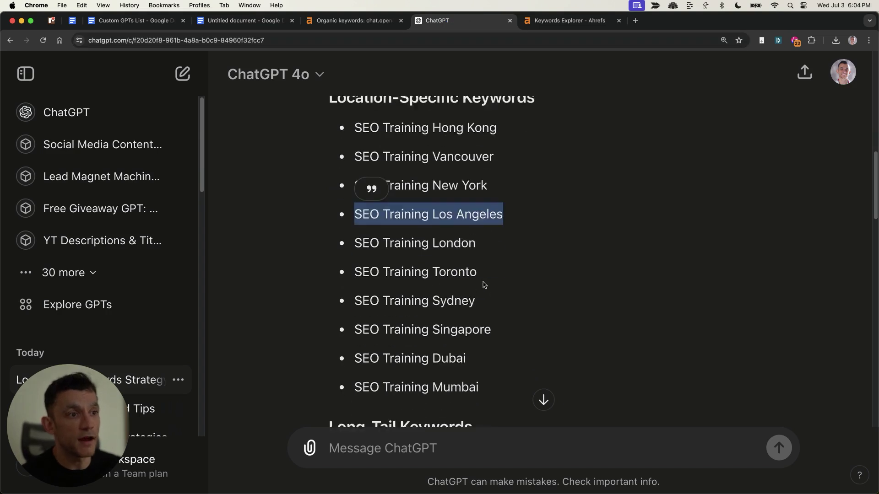
Point out the Vancouver and Hong Kong lines plus the General and Location-Specific keyword groups.
{"action": "scroll", "coordinate": [484, 285], "scroll_direction": "down", "scroll_amount": 1}
{"action": "triple_click", "coordinate": [442, 140]}
{"action": "triple_click", "coordinate": [447, 113]}
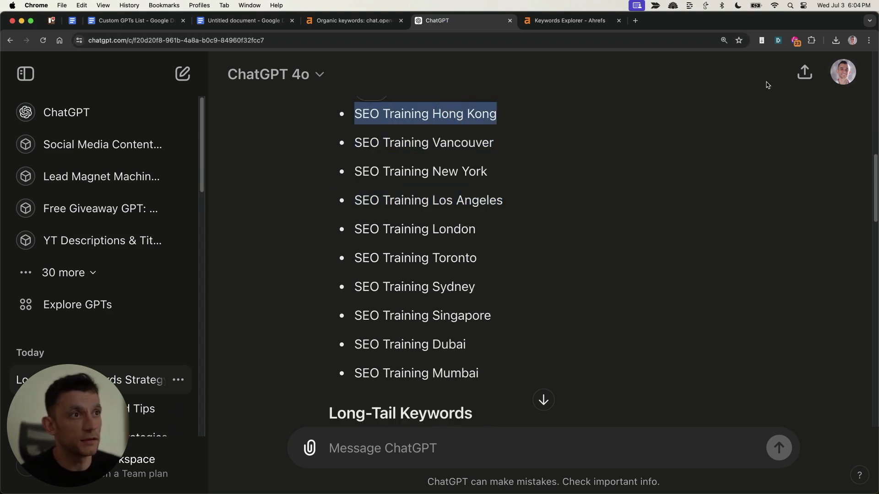
{"action": "scroll", "coordinate": [504, 252], "scroll_direction": "up", "scroll_amount": 5}
{"action": "left_click", "coordinate": [325, 116]}
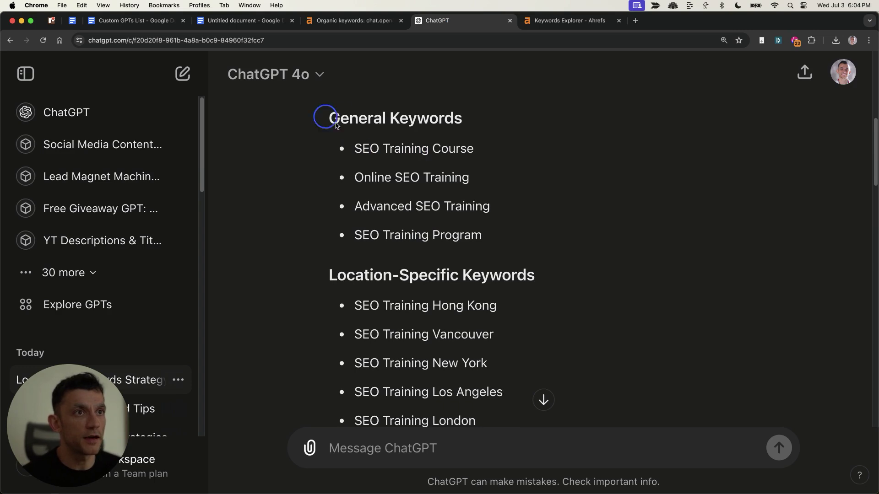
{"action": "left_click", "coordinate": [536, 275]}
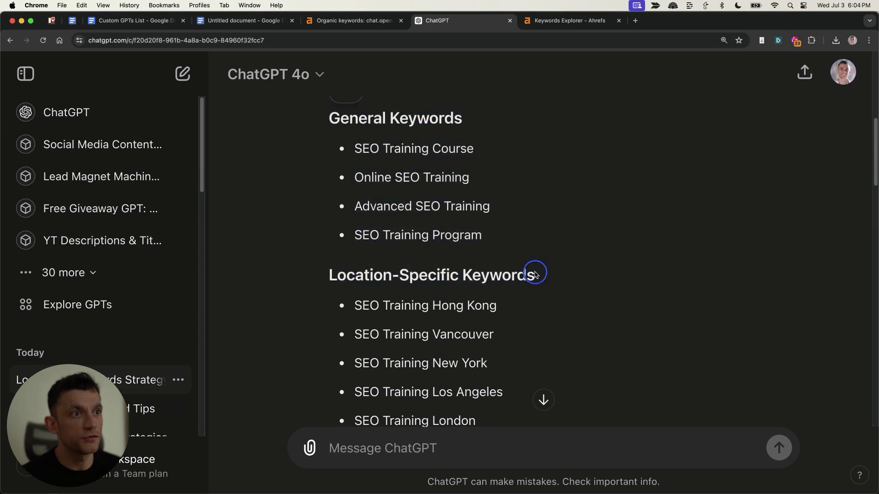
{"action": "left_click", "coordinate": [215, 20]}
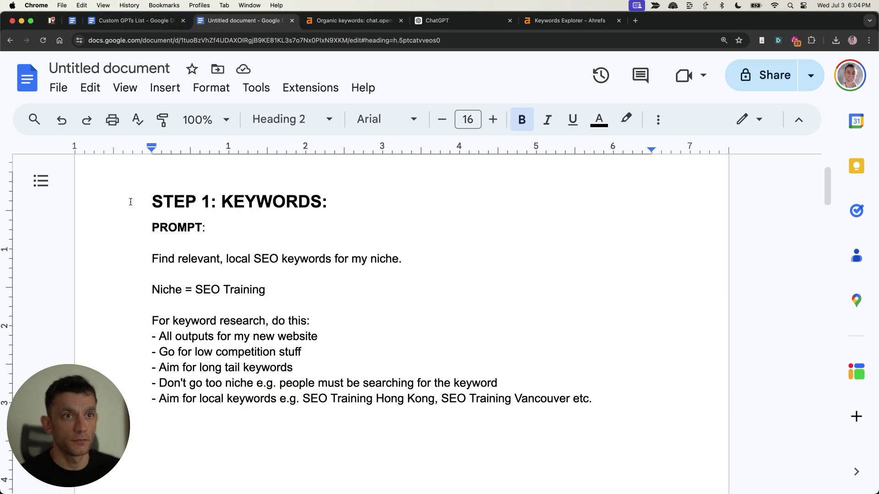
Copy the Content Outline step's reverse-engineering checklist and extraction prompt from page 2.
{"action": "key", "text": "super+a"}
{"action": "scroll", "coordinate": [352, 372], "scroll_direction": "down", "scroll_amount": 2}
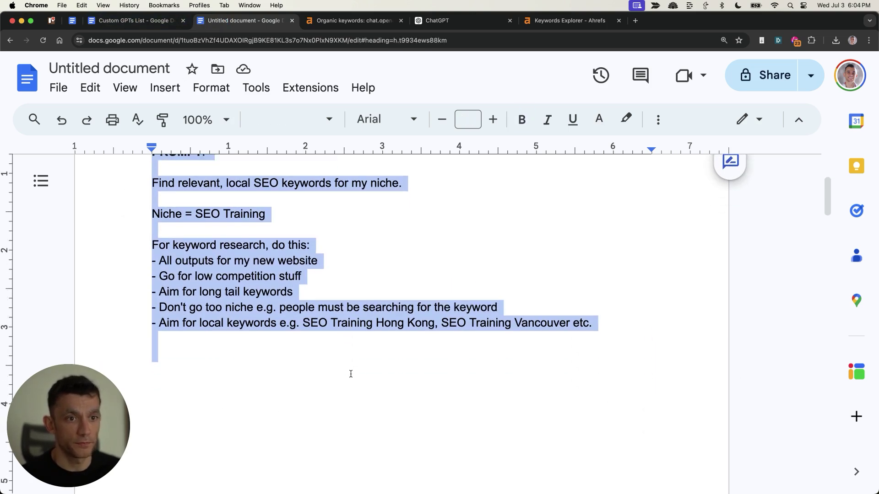
{"action": "left_click", "coordinate": [350, 373]}
{"action": "scroll", "coordinate": [350, 373], "scroll_direction": "up", "scroll_amount": 3}
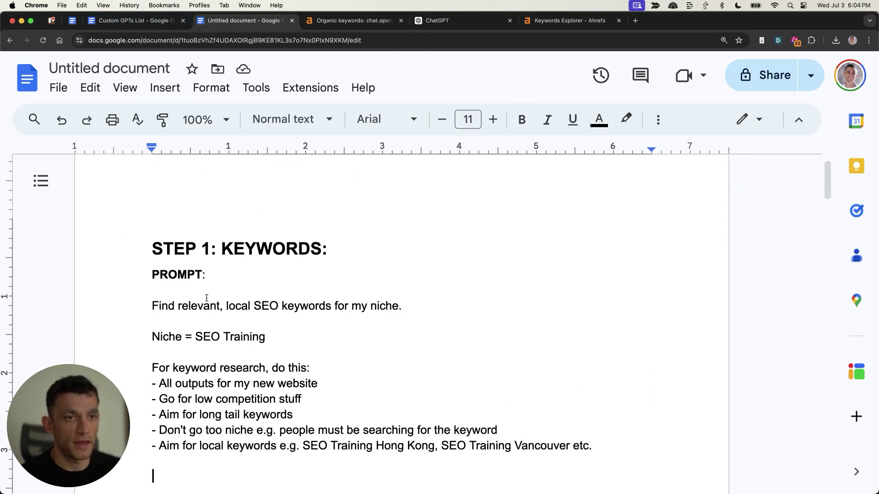
{"action": "scroll", "coordinate": [322, 296], "scroll_direction": "down", "scroll_amount": 10}
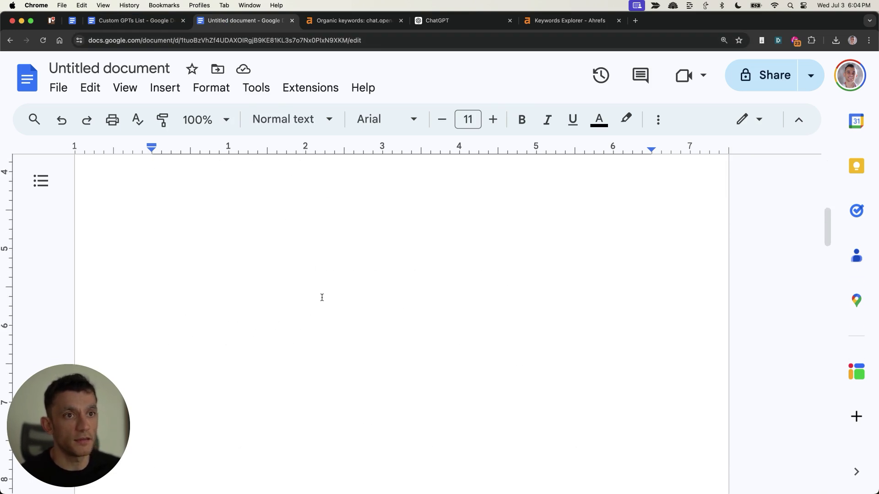
{"action": "scroll", "coordinate": [329, 329], "scroll_direction": "down", "scroll_amount": 3}
{"action": "scroll", "coordinate": [329, 328], "scroll_direction": "up", "scroll_amount": 1}
{"action": "left_click_drag", "start_coordinate": [123, 181], "coordinate": [491, 353]}
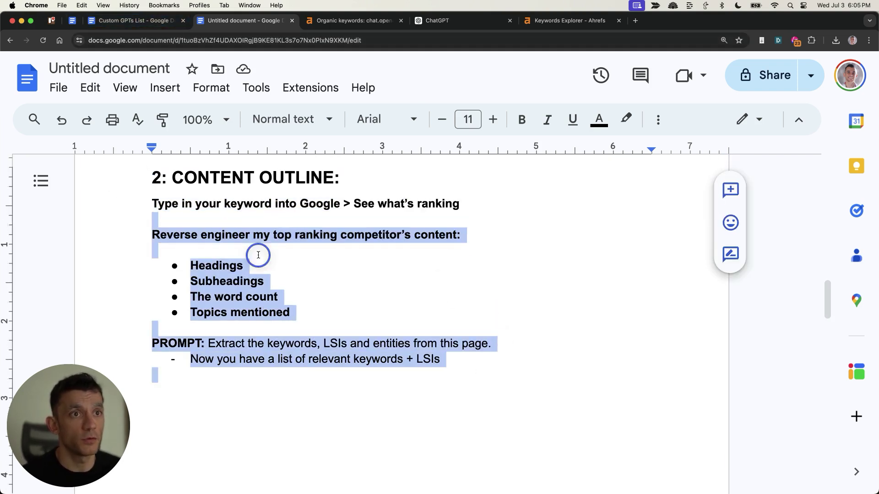
{"action": "left_click", "coordinate": [158, 249]}
{"action": "left_click_drag", "start_coordinate": [139, 226], "coordinate": [518, 371]}
{"action": "key", "text": "super+c"}
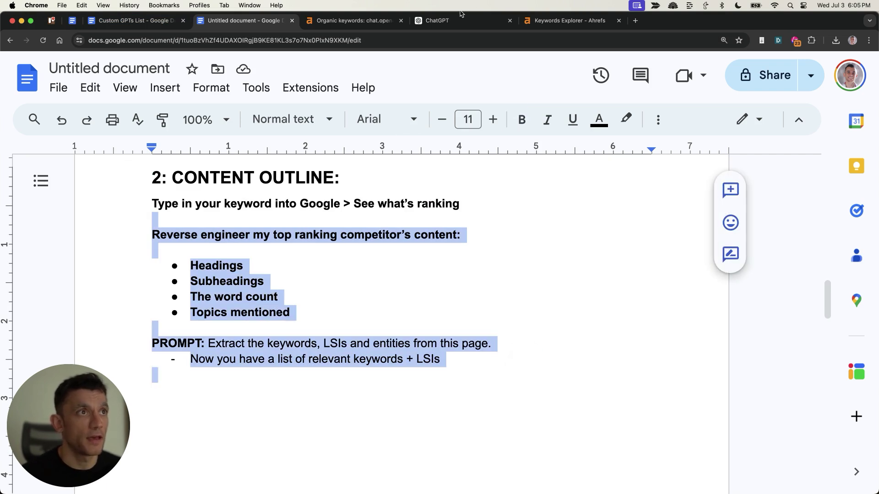
{"action": "left_click", "coordinate": [456, 23]}
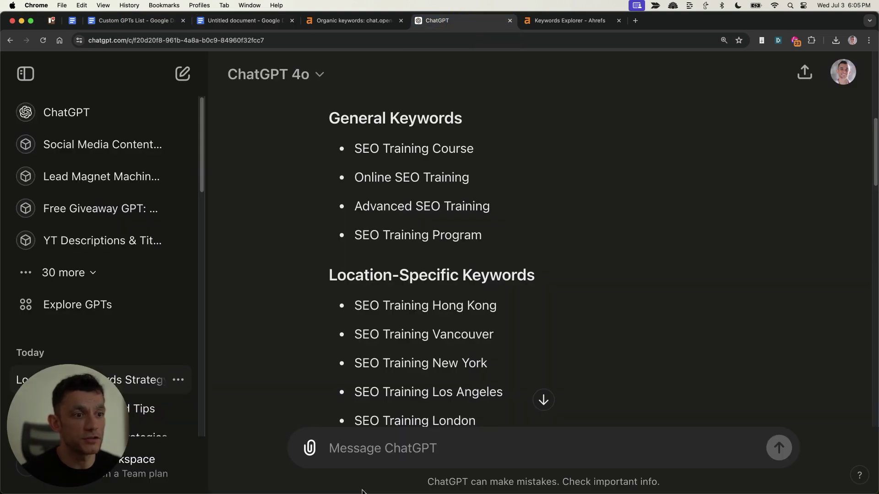
Send the pasted outline instructions and read the competitor content breakdown.
{"action": "left_click", "coordinate": [382, 452]}
{"action": "key", "text": "super+v"}
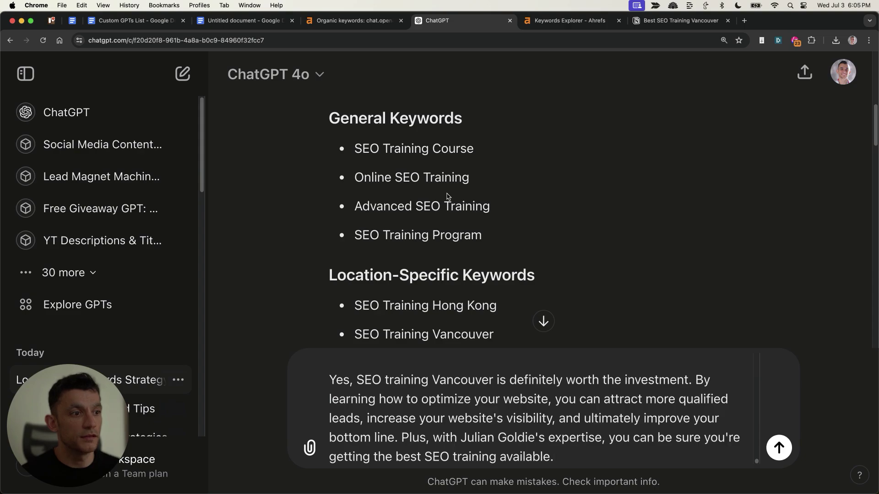
{"action": "key", "text": "Return"}
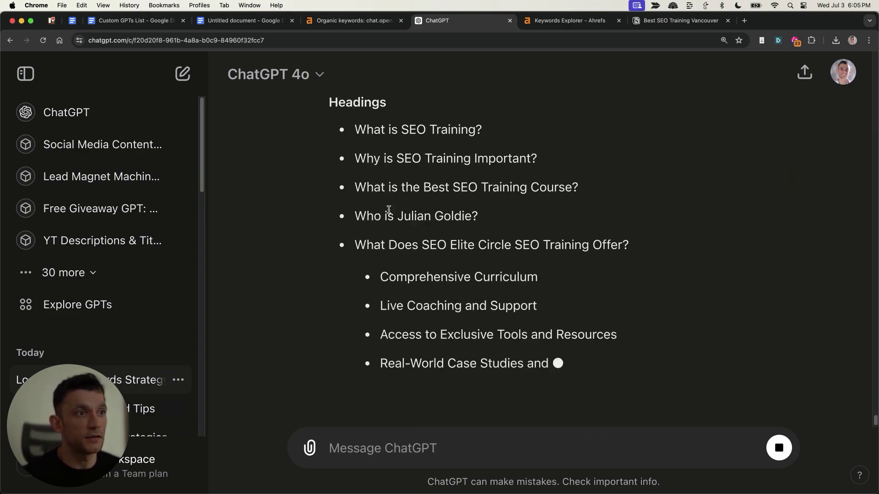
{"action": "scroll", "coordinate": [403, 235], "scroll_direction": "up", "scroll_amount": 2}
{"action": "left_click_drag", "start_coordinate": [313, 205], "coordinate": [528, 352]}
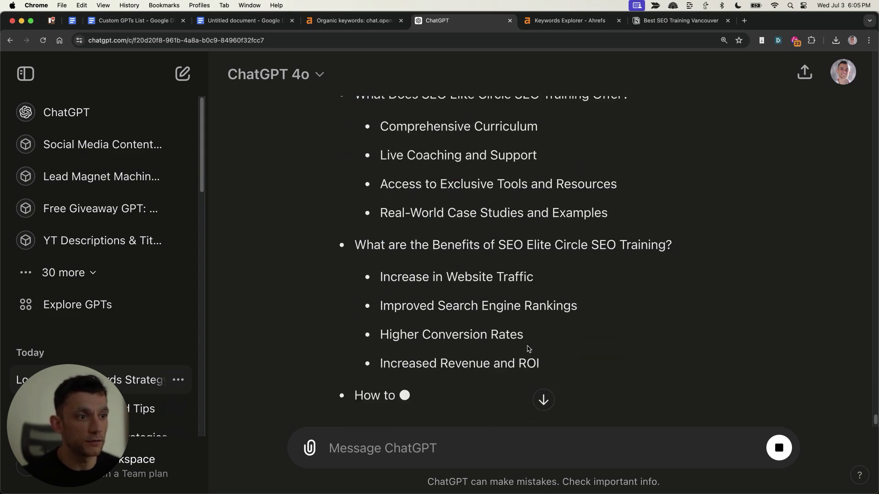
{"action": "scroll", "coordinate": [527, 350], "scroll_direction": "down", "scroll_amount": 5}
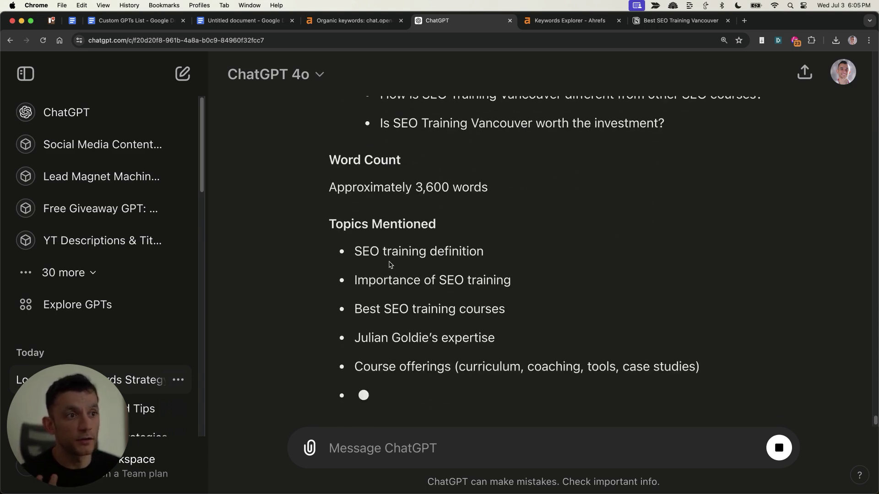
{"action": "scroll", "coordinate": [365, 252], "scroll_direction": "up", "scroll_amount": 1}
Review the generated Word Count, Topics Mentioned, and Keywords, LSIs and Entities sections.
{"action": "left_click_drag", "start_coordinate": [372, 128], "coordinate": [507, 331]}
{"action": "scroll", "coordinate": [507, 331], "scroll_direction": "down", "scroll_amount": 6}
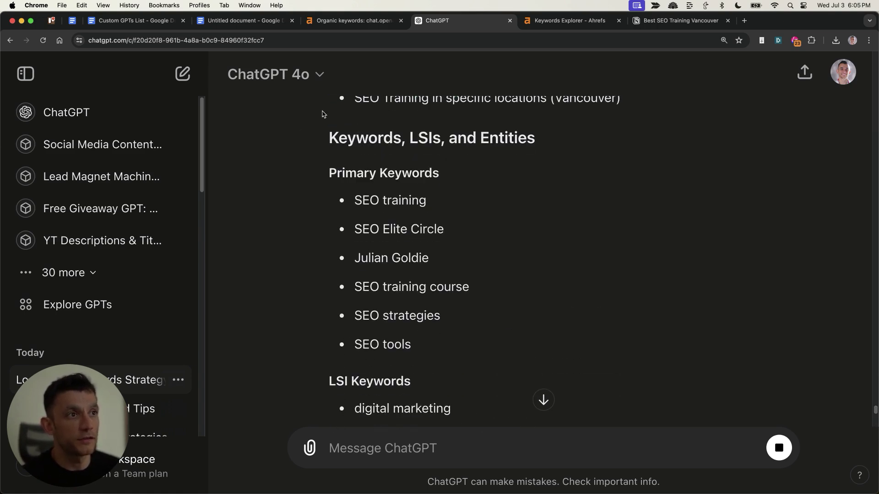
{"action": "left_click_drag", "start_coordinate": [323, 114], "coordinate": [465, 351]}
{"action": "left_click", "coordinate": [464, 351]}
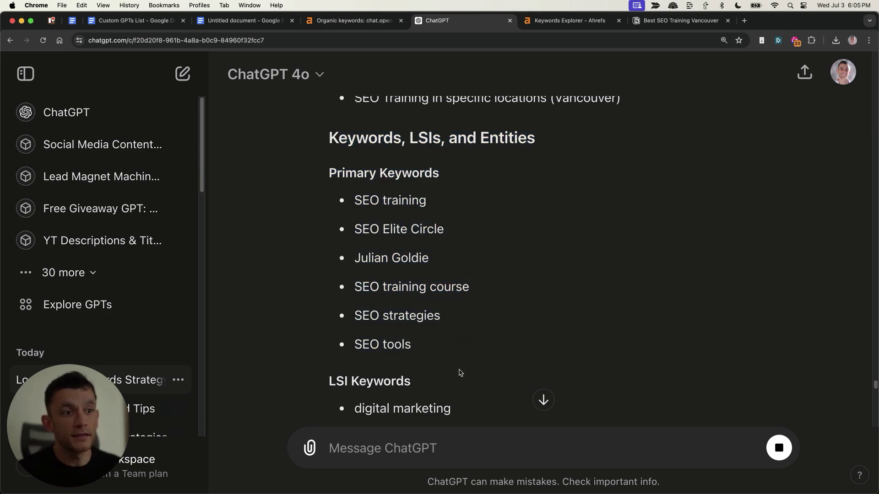
{"action": "scroll", "coordinate": [456, 315], "scroll_direction": "down", "scroll_amount": 10}
{"action": "left_click_drag", "start_coordinate": [328, 229], "coordinate": [535, 386]}
{"action": "scroll", "coordinate": [439, 308], "scroll_direction": "down", "scroll_amount": 6}
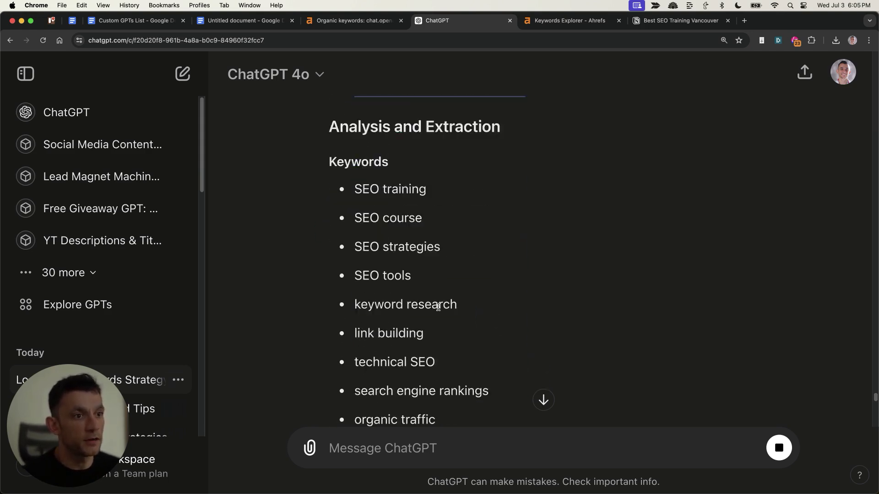
{"action": "scroll", "coordinate": [438, 307], "scroll_direction": "down", "scroll_amount": 6}
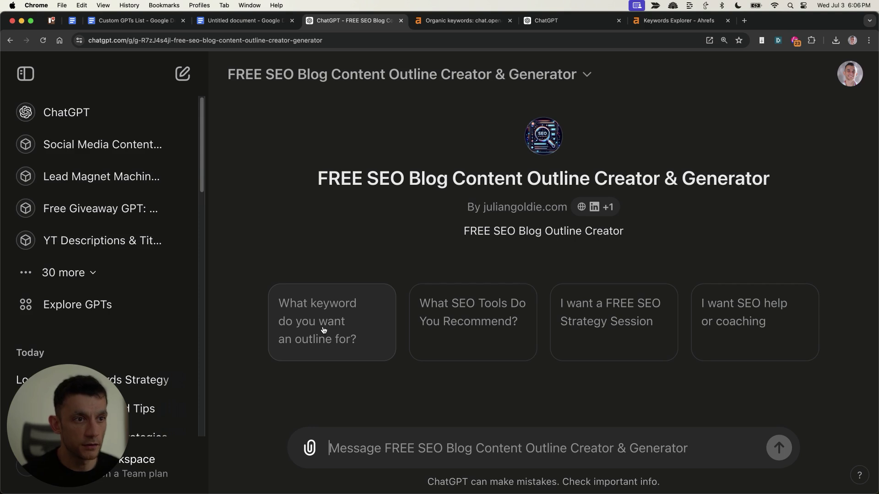
Send the 'What keyword do you want an outline for?' starter prompt.
{"action": "left_click", "coordinate": [350, 329]}
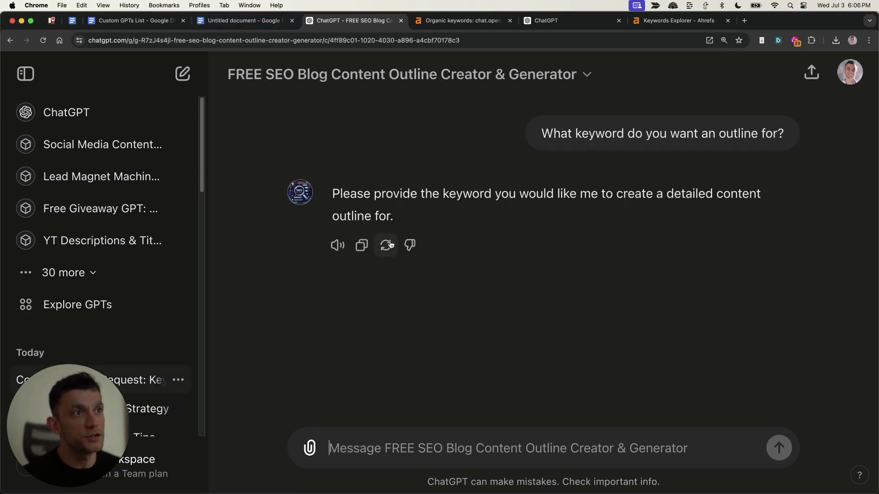
Load OpenAI's 'Introducing GPT-4o and more tools to ChatGPT free users' post in a new tab.
{"action": "key", "text": "super+t"}
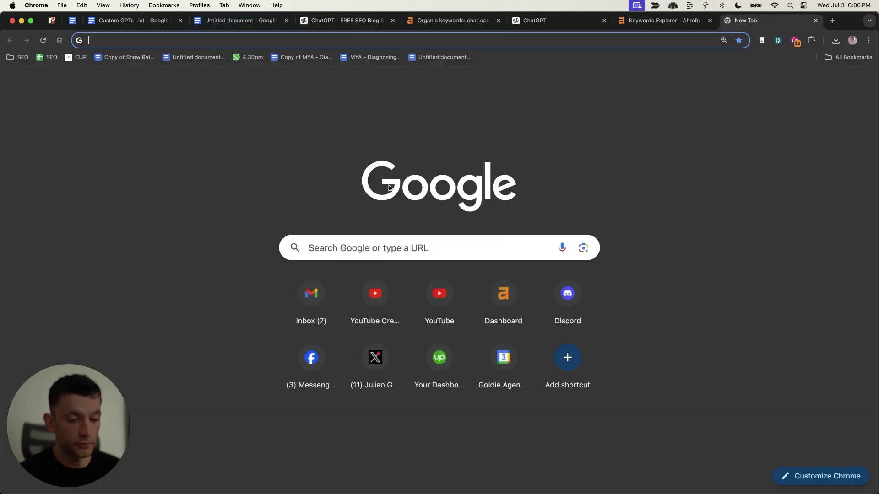
{"action": "type", "text": "openai.com/index/gpt-4o-and-more-tools-to-chatgpt-free/"}
{"action": "key", "text": "Return"}
{"action": "left_click_drag", "start_coordinate": [380, 202], "coordinate": [728, 274]}
{"action": "scroll", "coordinate": [650, 215], "scroll_direction": "down", "scroll_amount": 6}
Search the page for 'gpts' and highlight the line about free users discovering and using GPTs.
{"action": "key", "text": "super+f"}
{"action": "type", "text": "gpts"}
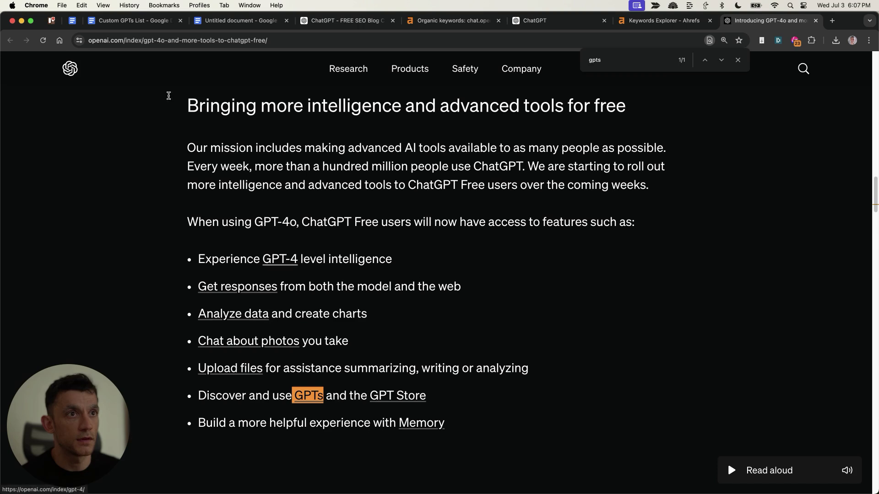
{"action": "left_click_drag", "start_coordinate": [187, 100], "coordinate": [717, 99]}
{"action": "left_click_drag", "start_coordinate": [181, 400], "coordinate": [467, 407]}
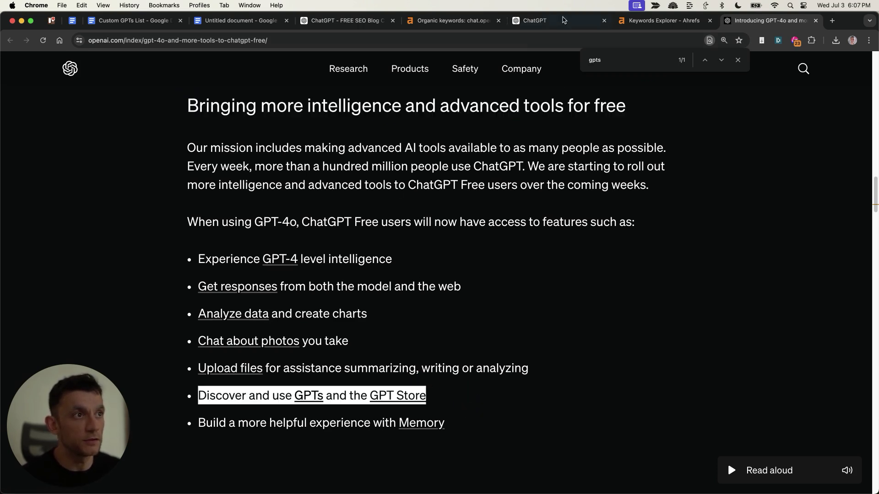
{"action": "left_click_drag", "start_coordinate": [156, 106], "coordinate": [638, 108]}
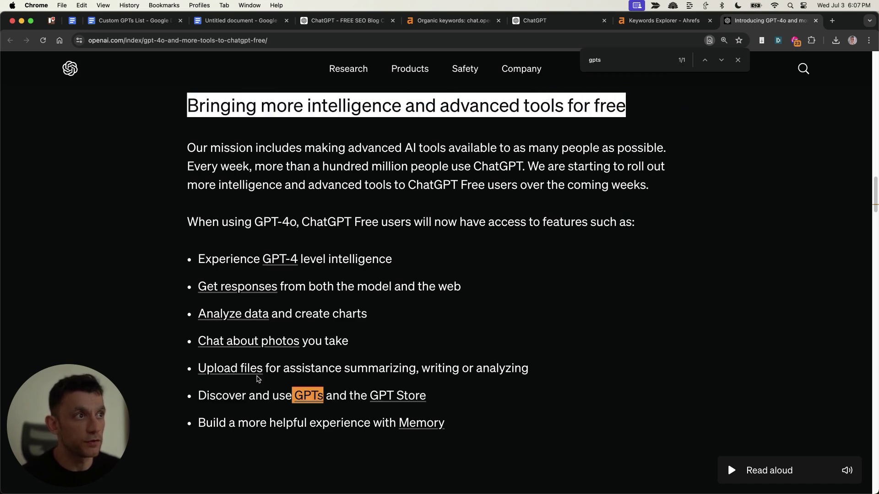
Send 'SEO Training Hong Kong' as the keyword to the SEO outline GPT.
{"action": "key", "text": "super+w"}
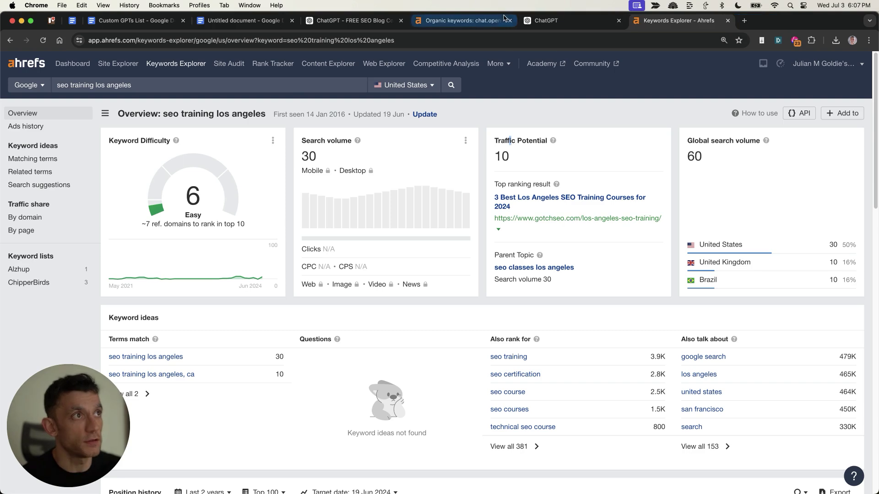
{"action": "key", "text": "super+5"}
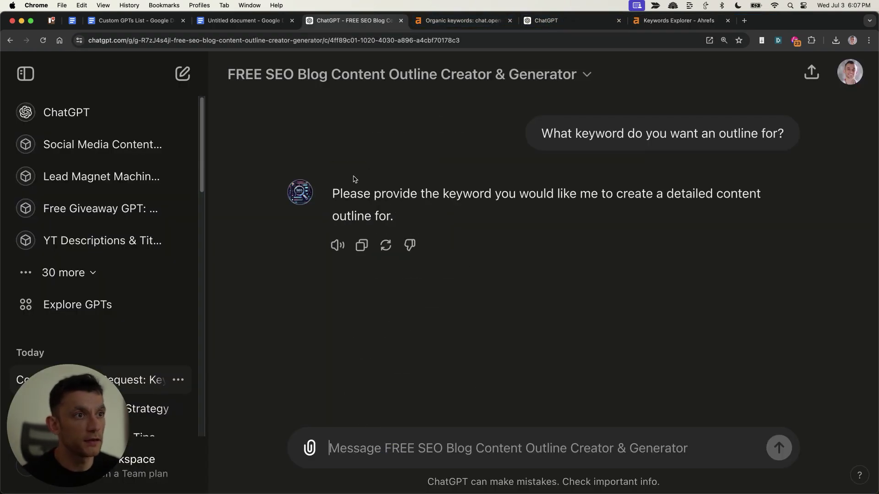
{"action": "left_click_drag", "start_coordinate": [314, 189], "coordinate": [490, 230]}
{"action": "left_click", "coordinate": [436, 435]}
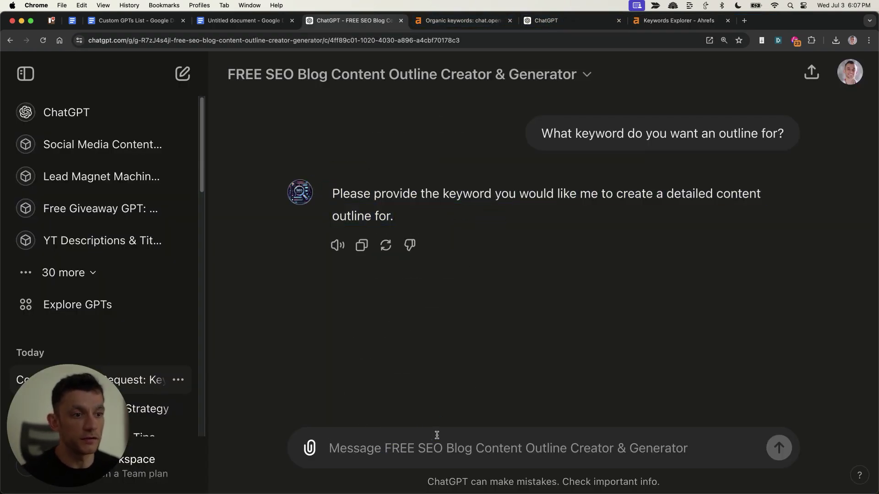
{"action": "type", "text": "SEO Training Hong Kong"}
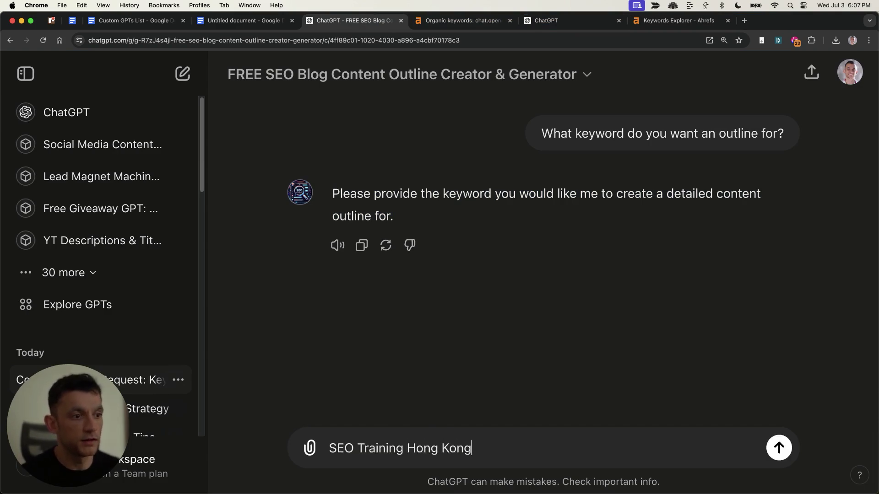
{"action": "key", "text": "Return"}
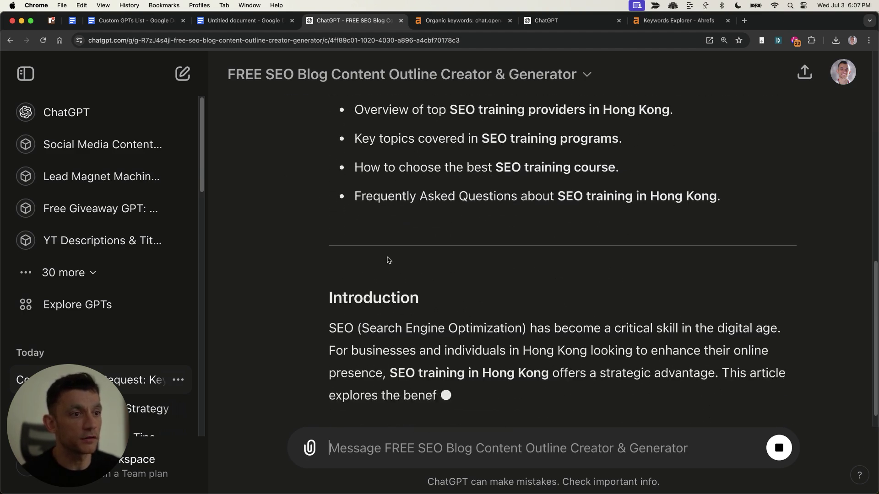
Review the outline's Benefits and Why SEO Training is Important sections.
{"action": "left_click_drag", "start_coordinate": [328, 224], "coordinate": [750, 270]}
{"action": "left_click", "coordinate": [505, 264]}
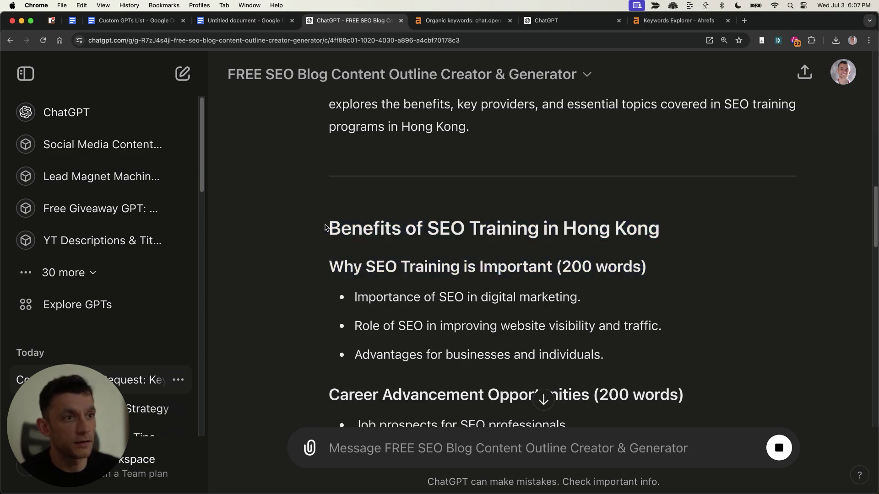
{"action": "scroll", "coordinate": [435, 257], "scroll_direction": "down", "scroll_amount": 10}
{"action": "scroll", "coordinate": [435, 269], "scroll_direction": "up", "scroll_amount": 6}
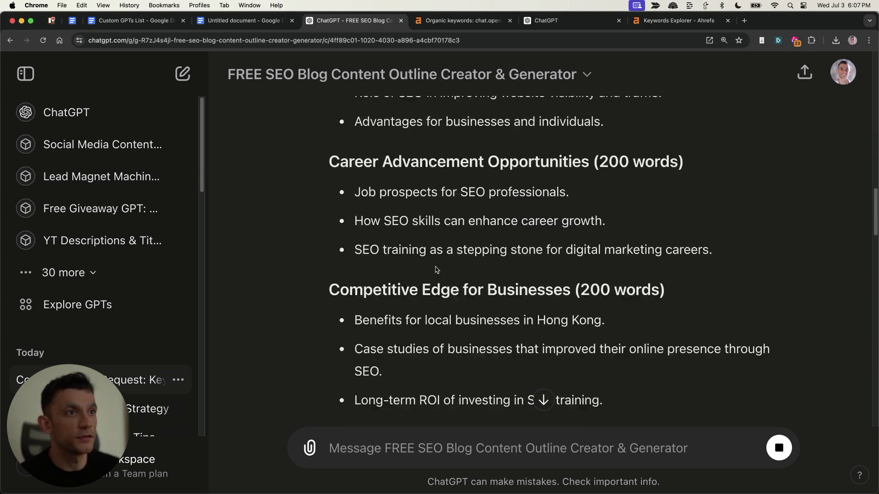
{"action": "scroll", "coordinate": [436, 270], "scroll_direction": "up", "scroll_amount": 4}
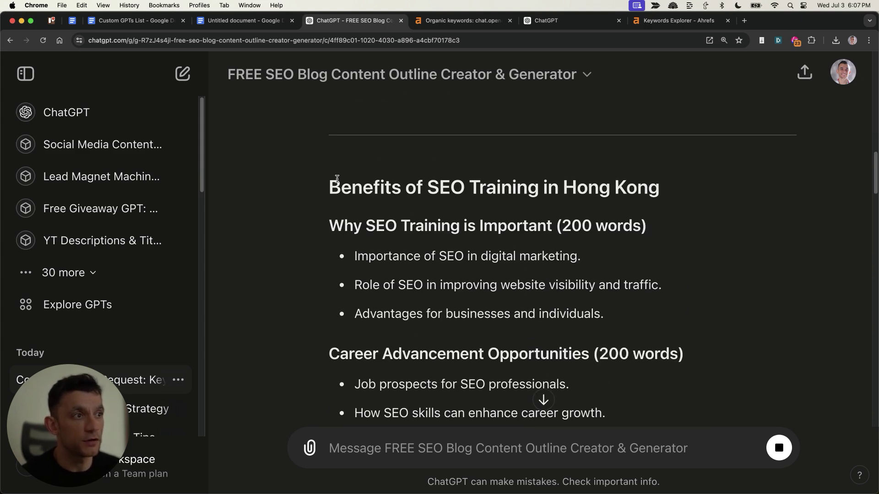
{"action": "left_click_drag", "start_coordinate": [340, 185], "coordinate": [680, 314]}
{"action": "left_click", "coordinate": [681, 312]}
{"action": "scroll", "coordinate": [675, 308], "scroll_direction": "down", "scroll_amount": 6}
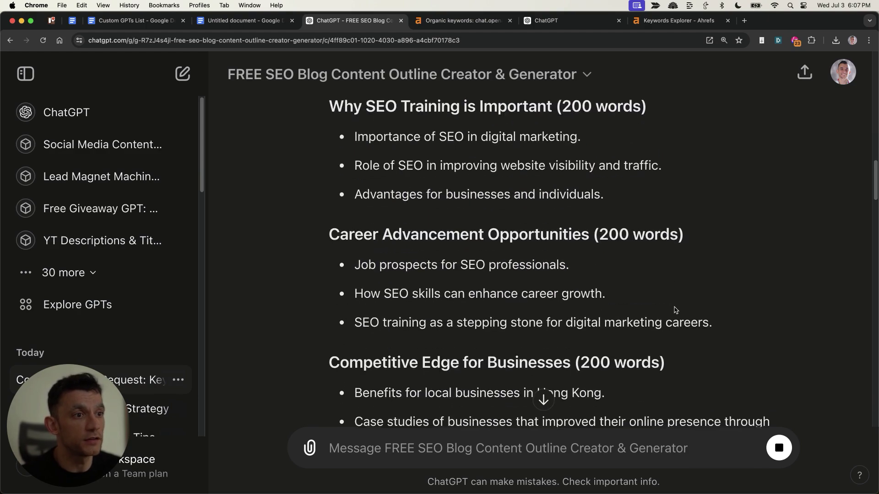
{"action": "scroll", "coordinate": [568, 293], "scroll_direction": "down", "scroll_amount": 15}
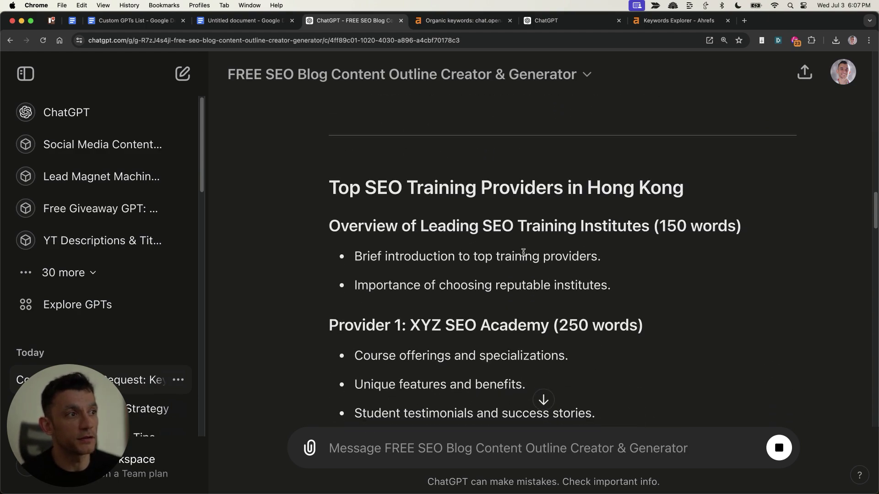
{"action": "scroll", "coordinate": [340, 229], "scroll_direction": "down", "scroll_amount": 3}
Review the course-choosing, evaluation tips and FAQ sections of the outline.
{"action": "left_click_drag", "start_coordinate": [328, 133], "coordinate": [646, 320]}
{"action": "left_click", "coordinate": [645, 321]}
{"action": "scroll", "coordinate": [555, 290], "scroll_direction": "down", "scroll_amount": 10}
{"action": "scroll", "coordinate": [384, 127], "scroll_direction": "up", "scroll_amount": 3}
{"action": "left_click_drag", "start_coordinate": [384, 127], "coordinate": [677, 391]}
{"action": "left_click", "coordinate": [676, 387]}
{"action": "scroll", "coordinate": [596, 312], "scroll_direction": "down", "scroll_amount": 1}
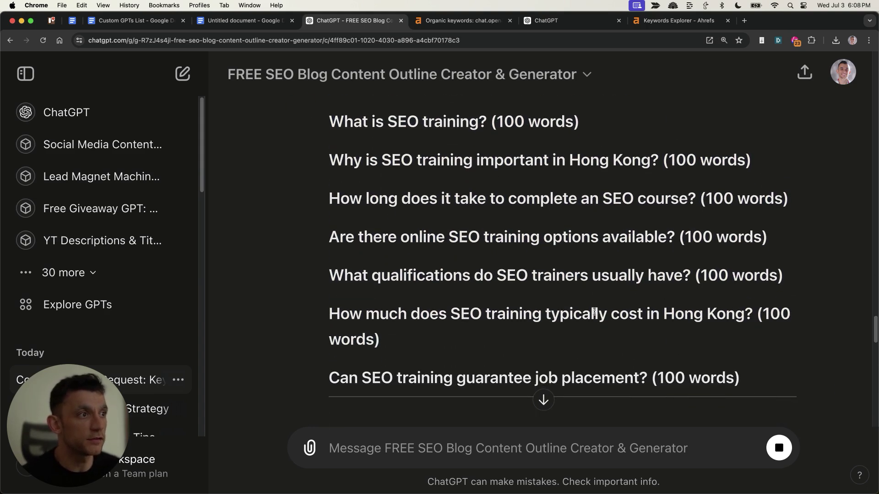
{"action": "scroll", "coordinate": [591, 316], "scroll_direction": "down", "scroll_amount": 10}
{"action": "scroll", "coordinate": [550, 297], "scroll_direction": "up", "scroll_amount": 4}
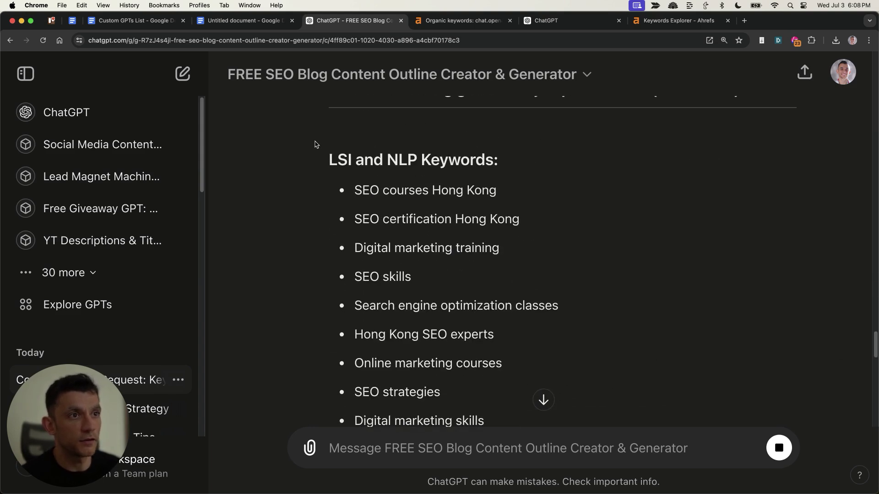
Review the LSI and NLP keyword list and the start of the entities list.
{"action": "left_click_drag", "start_coordinate": [315, 144], "coordinate": [481, 334]}
{"action": "left_click", "coordinate": [480, 330]}
{"action": "scroll", "coordinate": [480, 306], "scroll_direction": "down", "scroll_amount": 8}
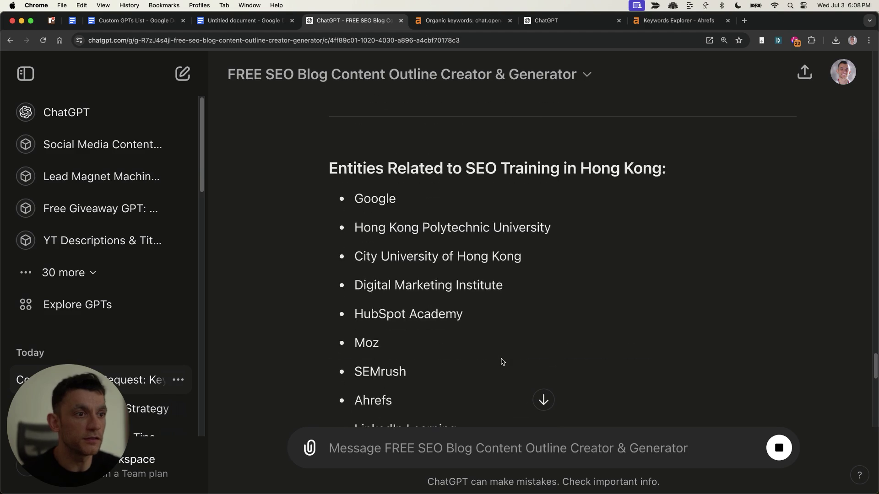
{"action": "left_click_drag", "start_coordinate": [313, 157], "coordinate": [514, 408]}
{"action": "scroll", "coordinate": [504, 389], "scroll_direction": "down", "scroll_amount": 9}
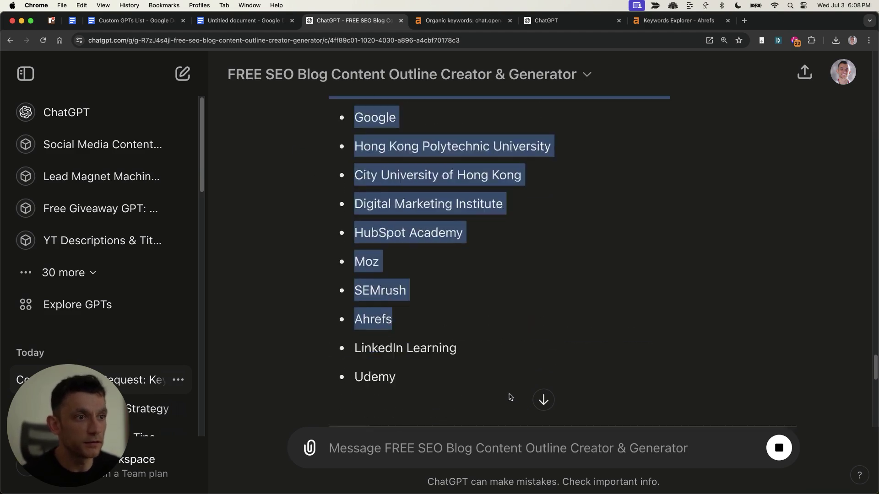
{"action": "scroll", "coordinate": [504, 384], "scroll_direction": "up", "scroll_amount": 12}
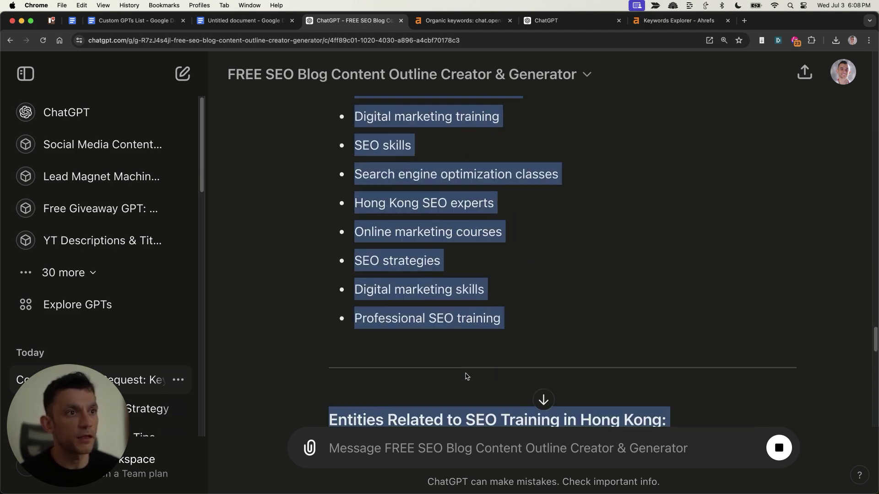
{"action": "left_click", "coordinate": [464, 374]}
{"action": "scroll", "coordinate": [417, 360], "scroll_direction": "down", "scroll_amount": 1}
Examine the Entities Related to SEO Training section, including the entity Google.
{"action": "left_click_drag", "start_coordinate": [310, 373], "coordinate": [428, 398]}
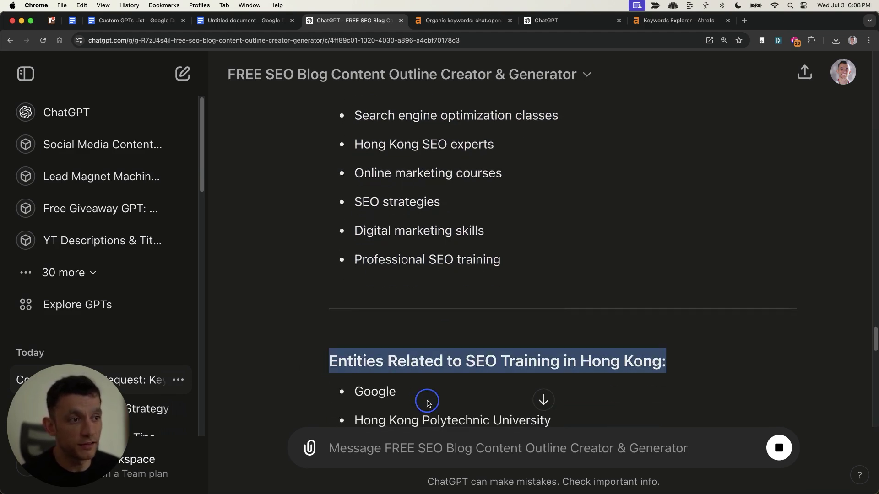
{"action": "scroll", "coordinate": [457, 332], "scroll_direction": "down", "scroll_amount": 2}
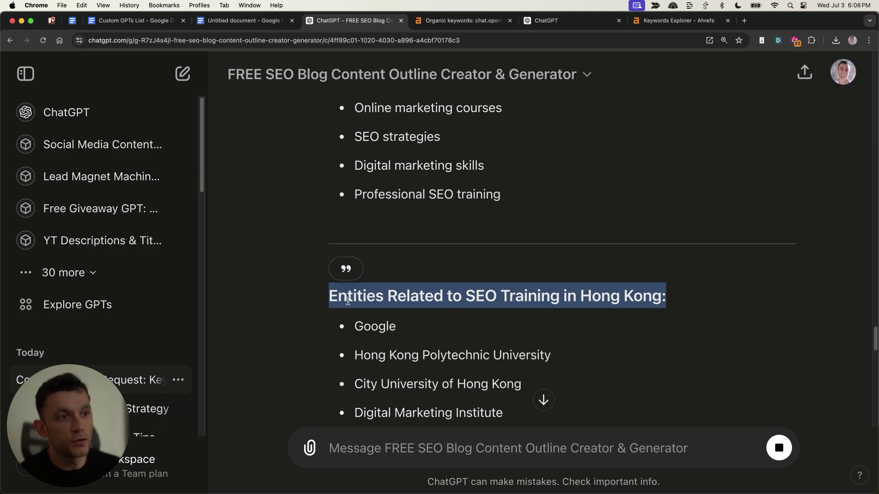
{"action": "double_click", "coordinate": [368, 326]}
{"action": "left_click", "coordinate": [406, 327]}
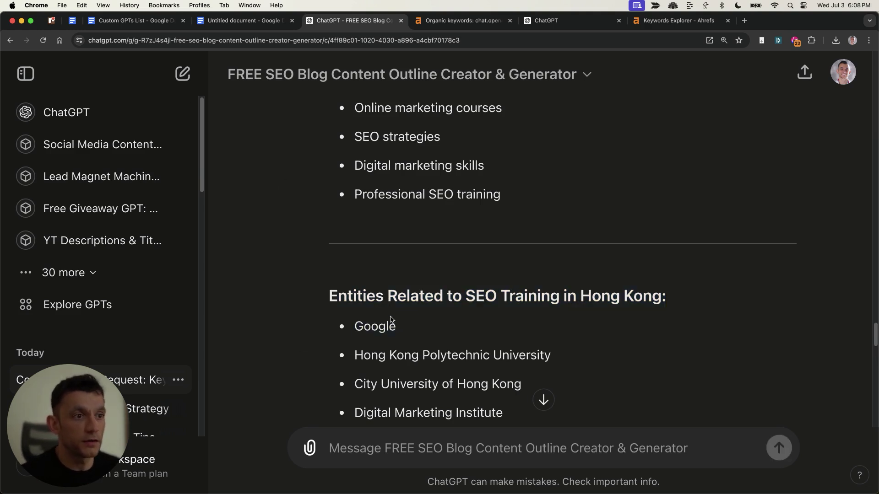
{"action": "double_click", "coordinate": [392, 326]}
{"action": "left_click", "coordinate": [416, 286]}
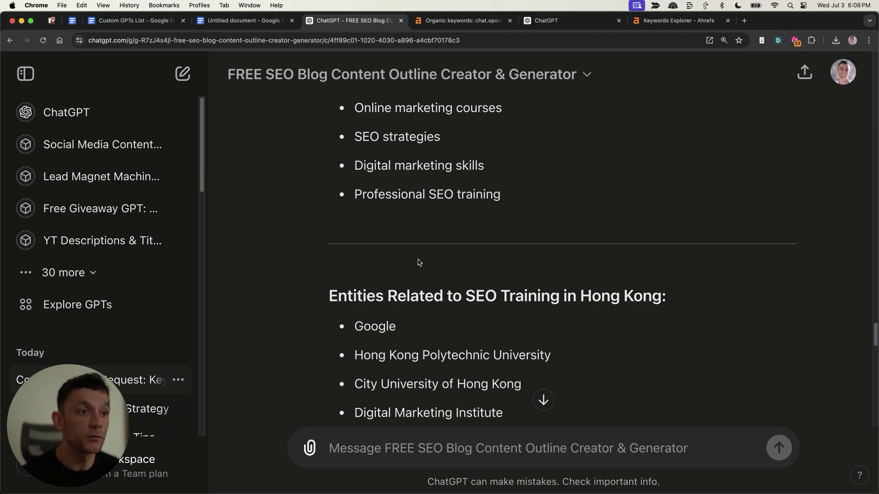
{"action": "scroll", "coordinate": [494, 253], "scroll_direction": "up", "scroll_amount": 4}
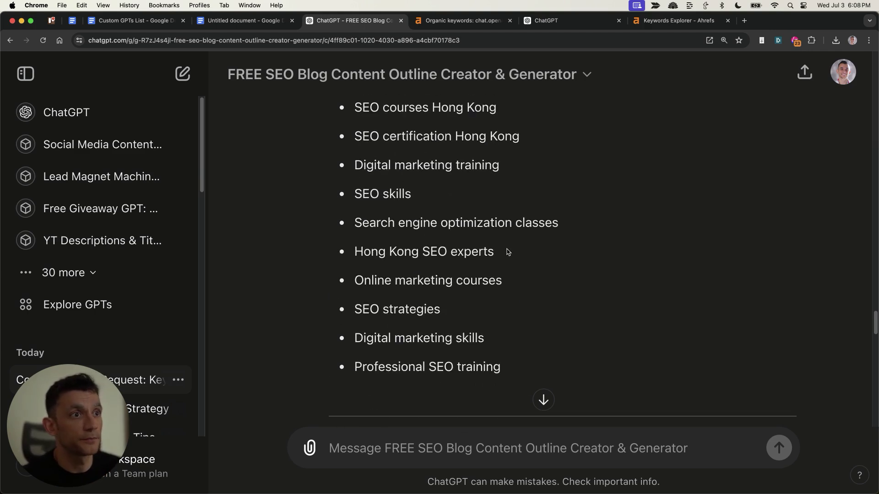
{"action": "key", "text": "ctrl+shift+Tab"}
Select the STEP 1 keyword and STEP 2 content outline sections, including the outline creator tool link.
{"action": "scroll", "coordinate": [156, 180], "scroll_direction": "up", "scroll_amount": 10}
{"action": "scroll", "coordinate": [153, 179], "scroll_direction": "down", "scroll_amount": 4}
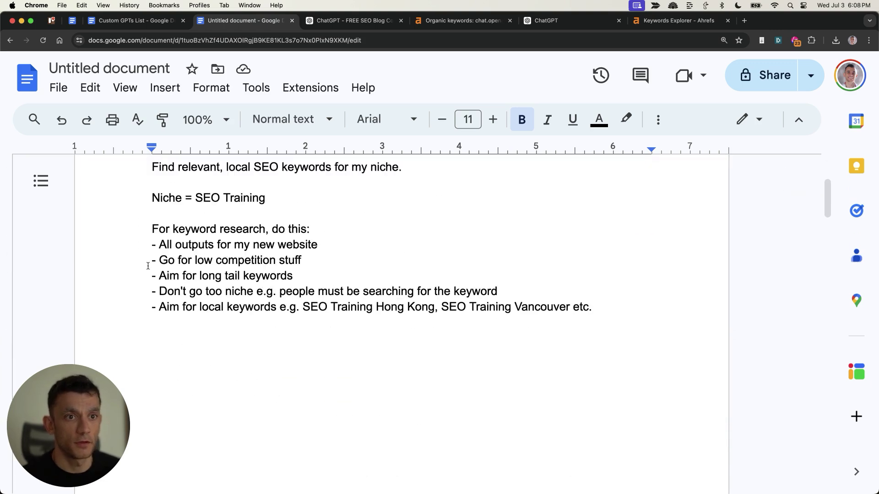
{"action": "scroll", "coordinate": [150, 261], "scroll_direction": "up", "scroll_amount": 2}
{"action": "left_click_drag", "start_coordinate": [150, 175], "coordinate": [632, 408]}
{"action": "scroll", "coordinate": [339, 364], "scroll_direction": "down", "scroll_amount": 5}
{"action": "scroll", "coordinate": [340, 363], "scroll_direction": "down", "scroll_amount": 6}
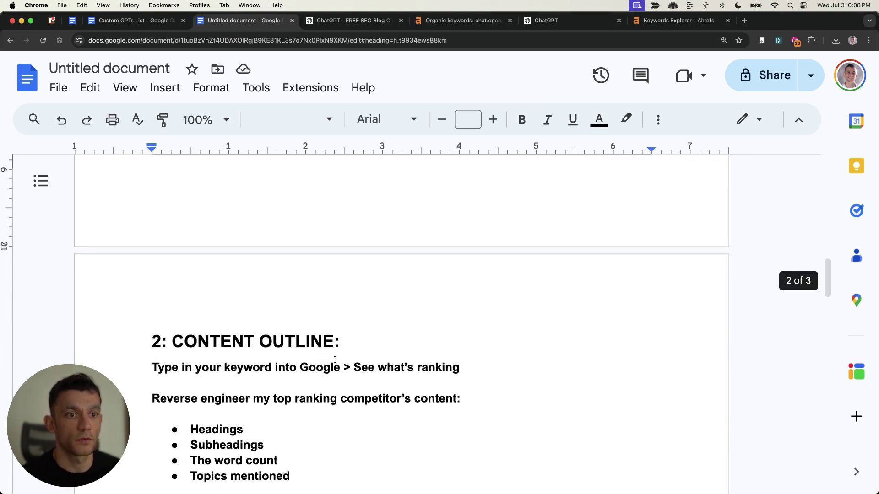
{"action": "left_click_drag", "start_coordinate": [151, 207], "coordinate": [470, 399]}
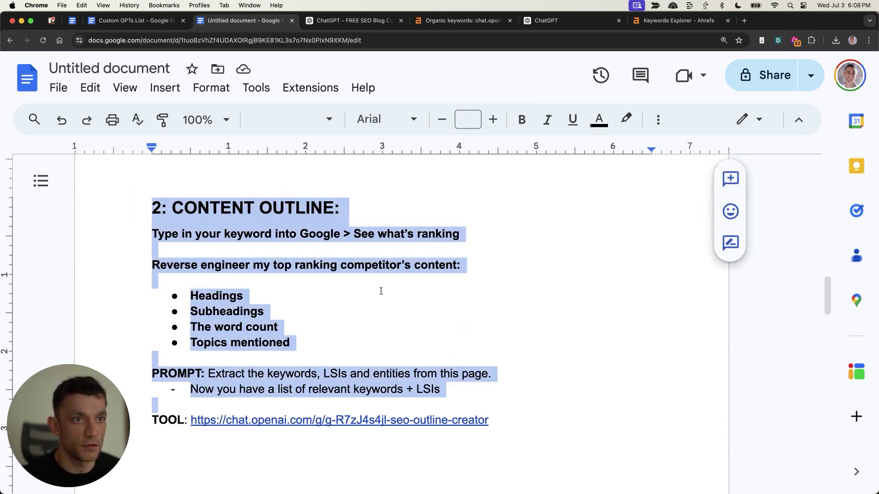
{"action": "left_click", "coordinate": [291, 346]}
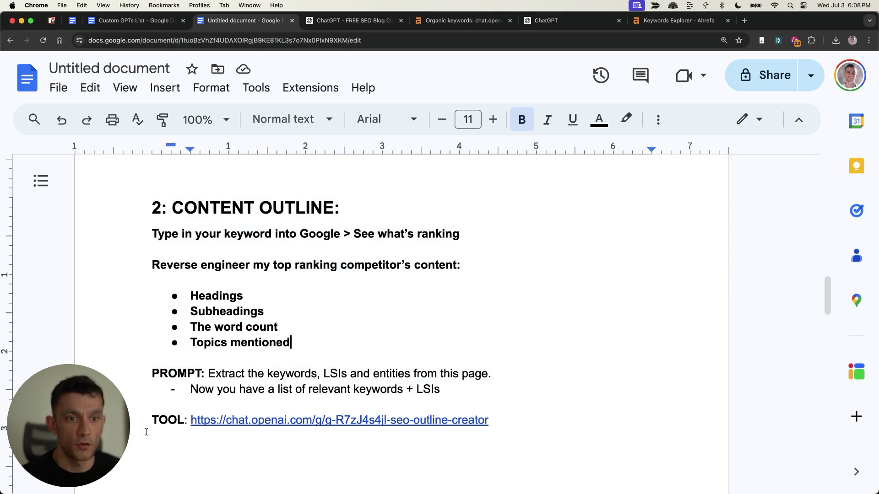
{"action": "left_click_drag", "start_coordinate": [146, 432], "coordinate": [499, 426]}
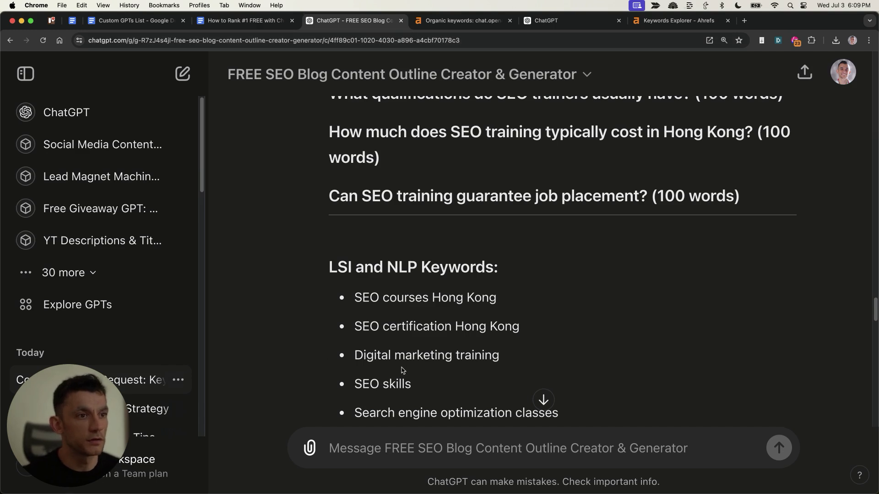
Paste the content-writing prompt template into ChatGPT, with the caret after 'Heading ='.
{"action": "scroll", "coordinate": [348, 96], "scroll_direction": "down", "scroll_amount": 15}
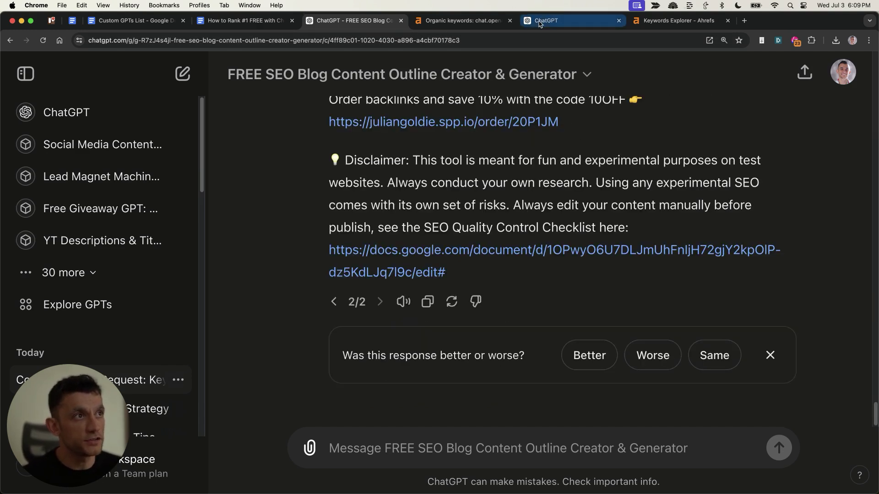
{"action": "left_click", "coordinate": [441, 462]}
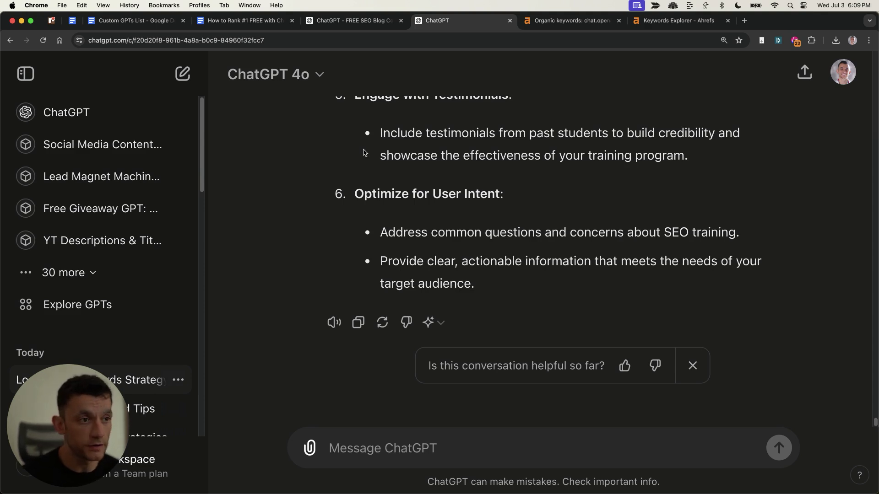
{"action": "left_click", "coordinate": [504, 455]}
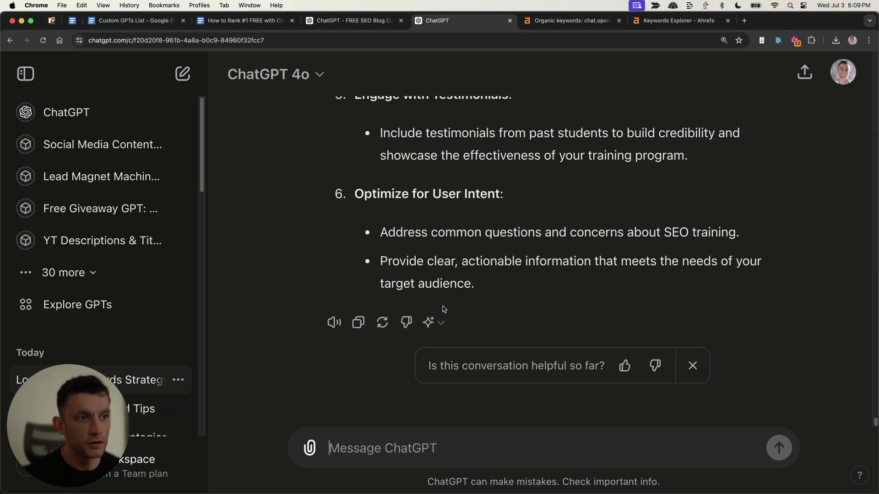
{"action": "key", "text": "super+v"}
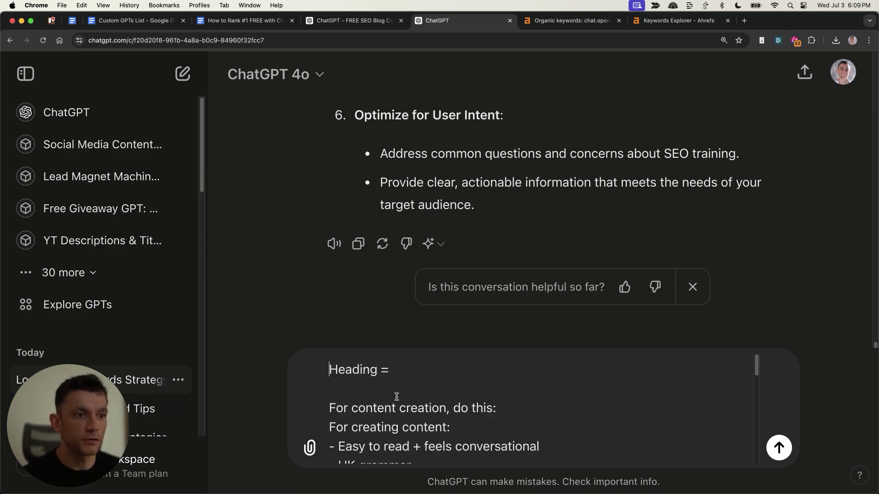
{"action": "left_click", "coordinate": [404, 375]}
{"action": "scroll", "coordinate": [397, 330], "scroll_direction": "up", "scroll_amount": 15}
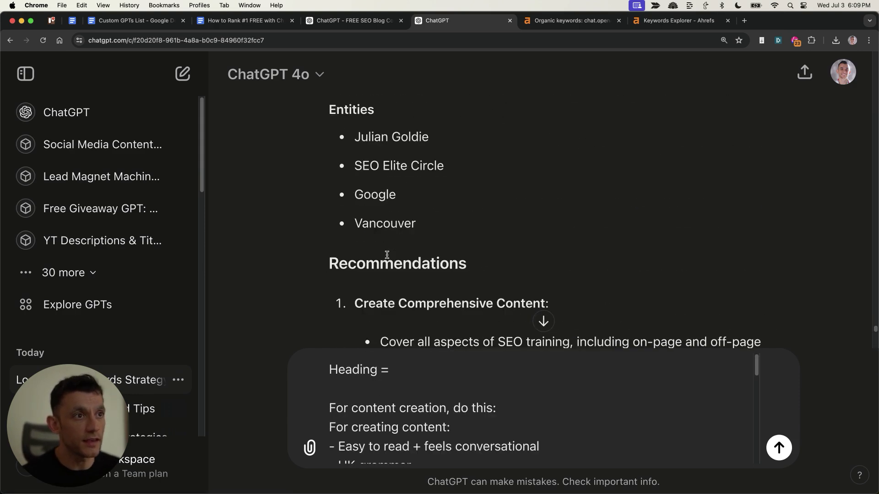
{"action": "left_click", "coordinate": [364, 21]}
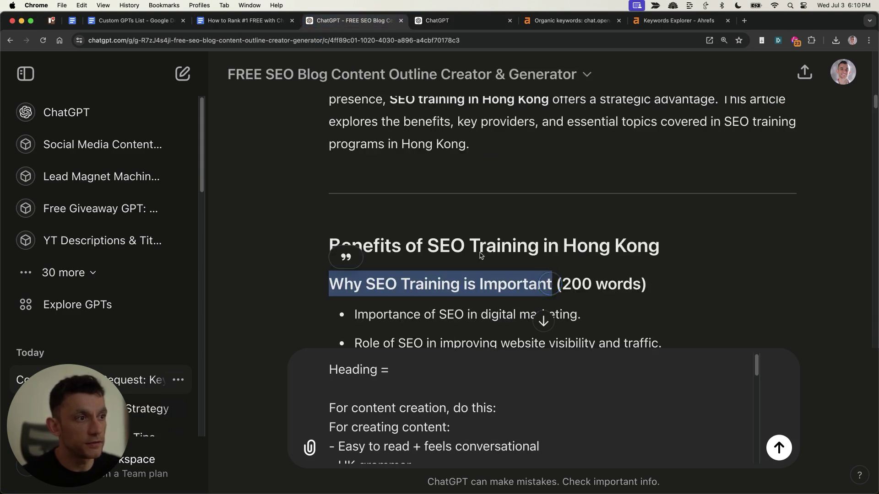
Insert the heading 'Why SEO Training is Important' after 'Heading =' in the prompt.
{"action": "left_click", "coordinate": [420, 366]}
{"action": "type", "text": "Why SEO Training is Important"}
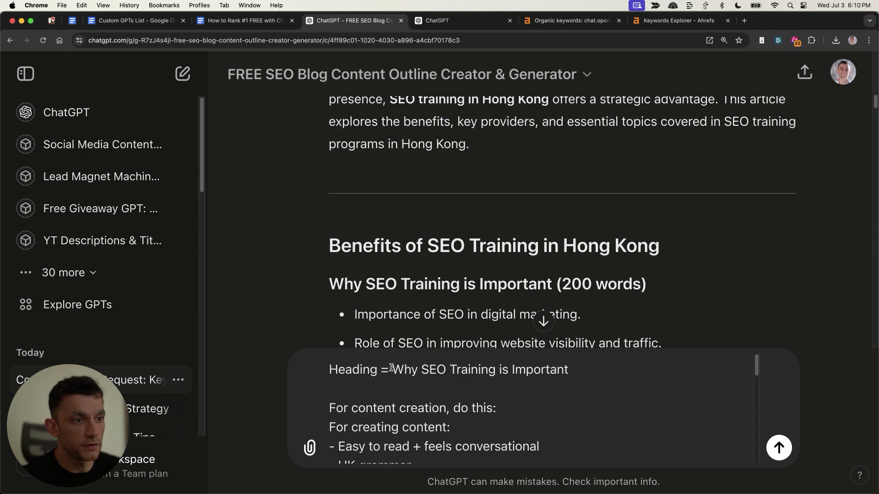
{"action": "scroll", "coordinate": [339, 379], "scroll_direction": "down", "scroll_amount": 1}
{"action": "left_click", "coordinate": [338, 380]}
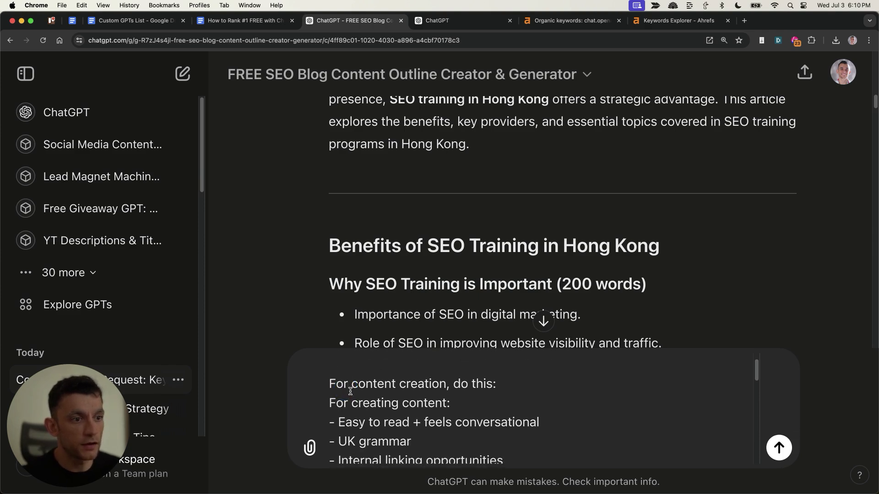
Correct the misspelled name in the prompt's writing-tone line.
{"action": "scroll", "coordinate": [351, 391], "scroll_direction": "down", "scroll_amount": 3}
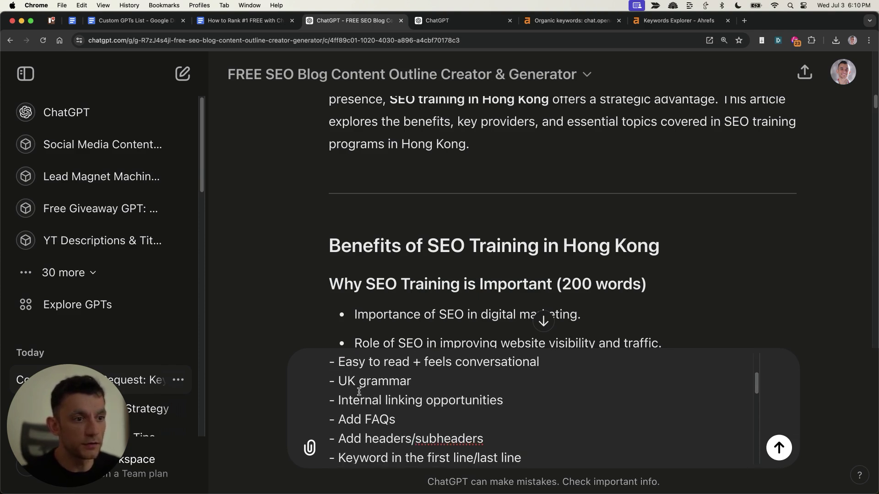
{"action": "scroll", "coordinate": [360, 392], "scroll_direction": "down", "scroll_amount": 2}
{"action": "scroll", "coordinate": [359, 396], "scroll_direction": "down", "scroll_amount": 3}
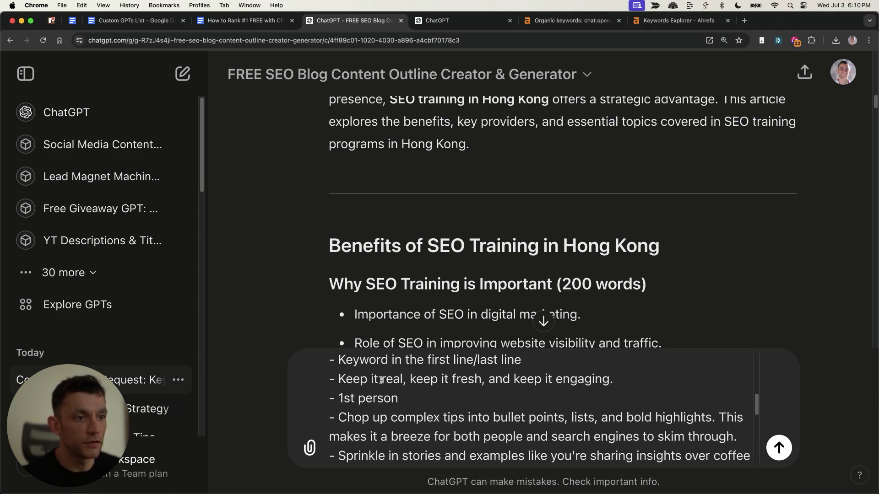
{"action": "scroll", "coordinate": [383, 387], "scroll_direction": "down", "scroll_amount": 5}
{"action": "triple_click", "coordinate": [563, 412]}
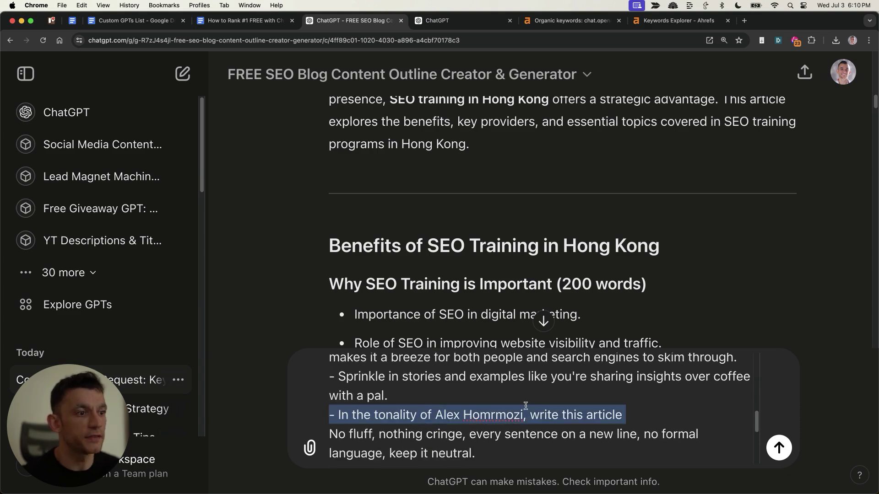
{"action": "left_click", "coordinate": [500, 418]}
{"action": "key", "text": "BackSpace"}
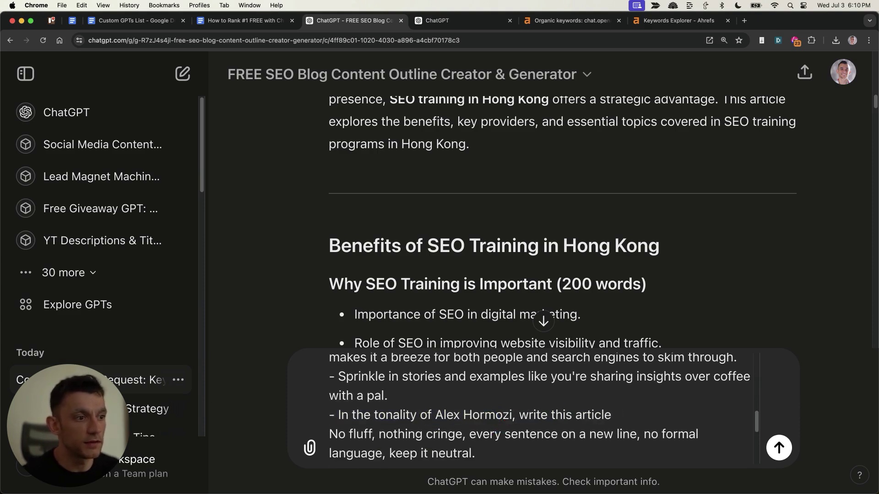
{"action": "scroll", "coordinate": [417, 421], "scroll_direction": "down", "scroll_amount": 1}
{"action": "left_click", "coordinate": [438, 430]}
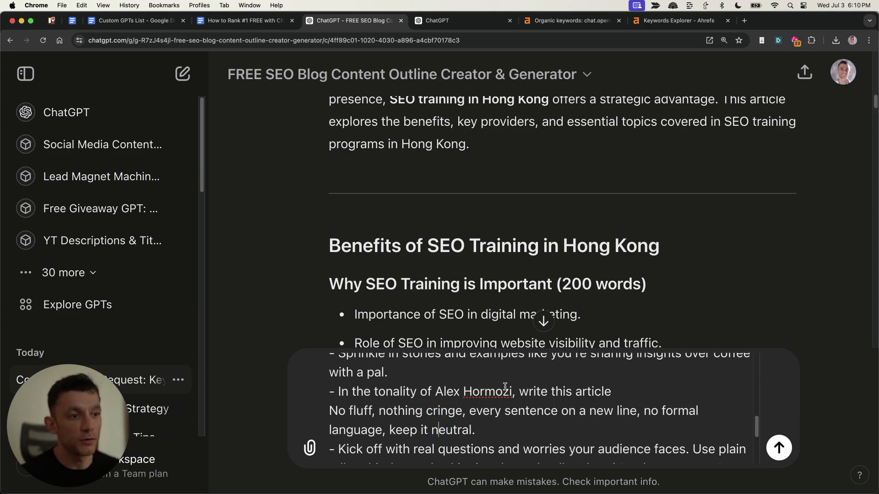
Select the whole content-writing prompt and send it to the GPT.
{"action": "key", "text": "super+Down"}
{"action": "key", "text": "Up"}
{"action": "key", "text": "Up"}
{"action": "key", "text": "Up"}
{"action": "key", "text": "Up"}
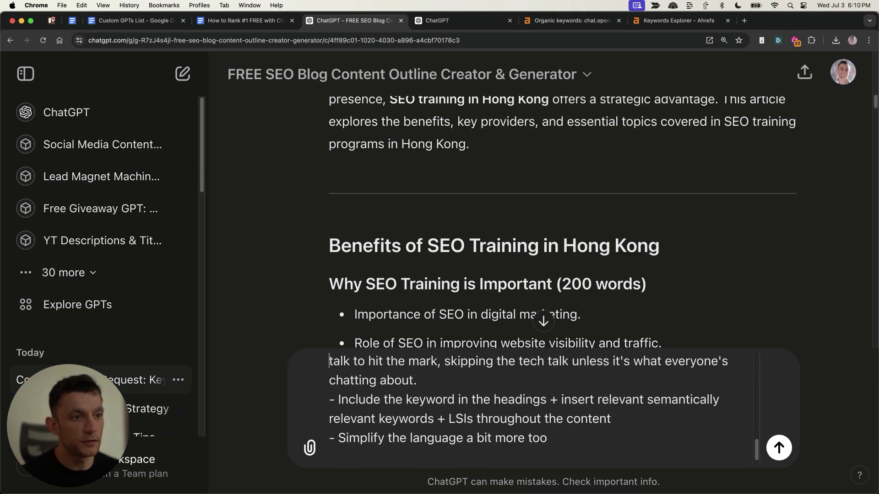
{"action": "key", "text": "shift+Down"}
{"action": "key", "text": "super+Up"}
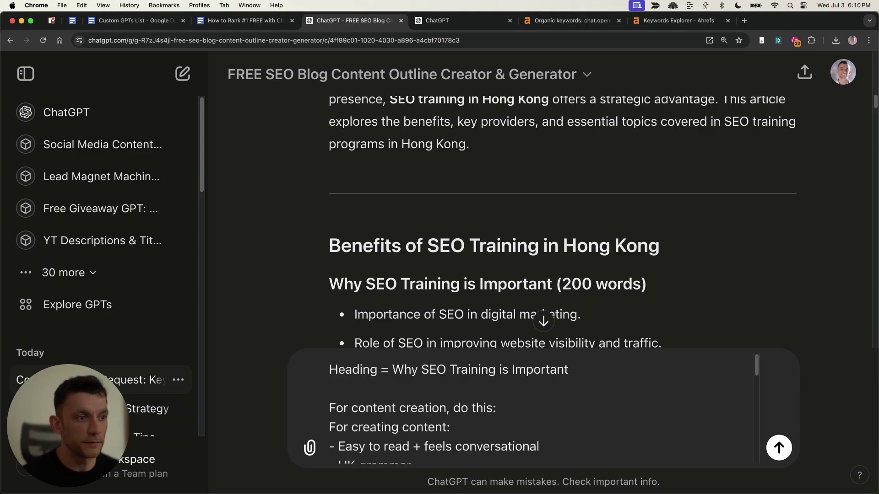
{"action": "key", "text": "super+a"}
{"action": "key", "text": "Return"}
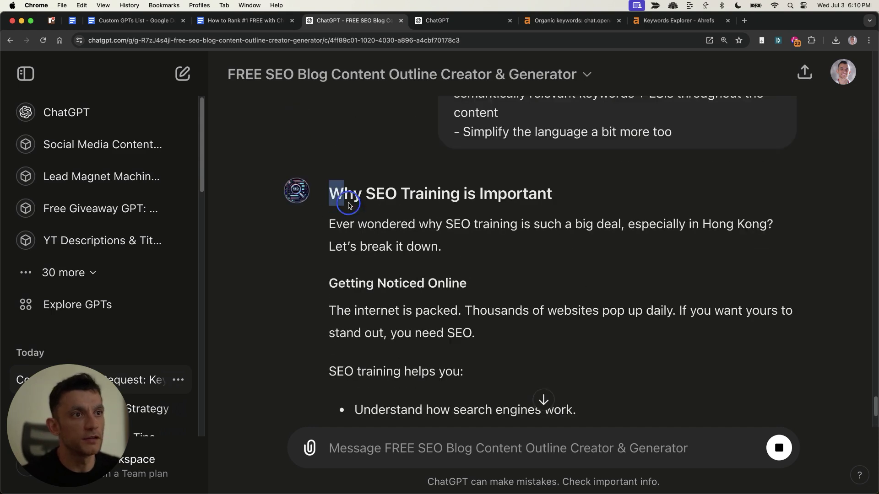
{"action": "left_click_drag", "start_coordinate": [328, 193], "coordinate": [472, 260]}
{"action": "left_click", "coordinate": [473, 260]}
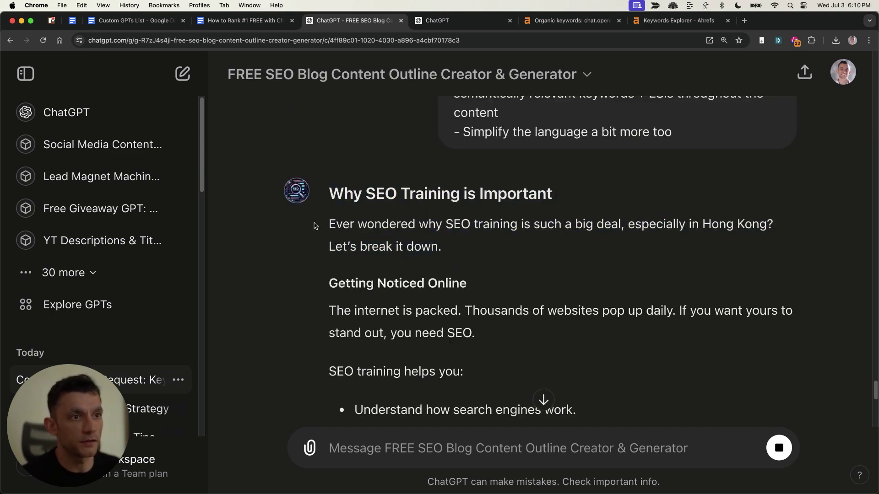
{"action": "left_click_drag", "start_coordinate": [324, 224], "coordinate": [740, 246]}
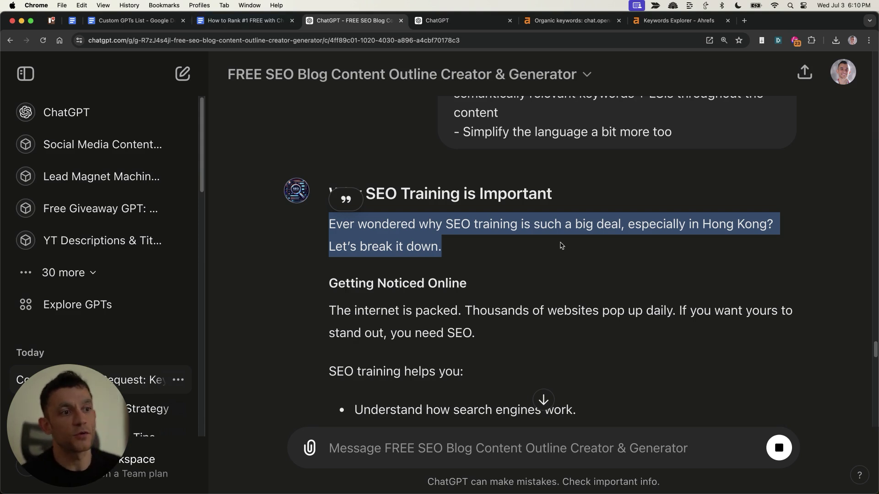
{"action": "left_click", "coordinate": [547, 285]}
{"action": "left_click_drag", "start_coordinate": [332, 290], "coordinate": [508, 280]}
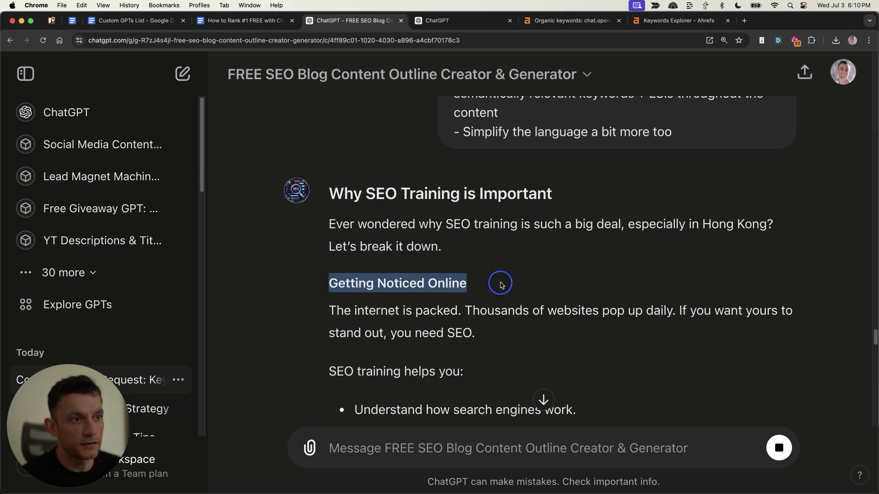
{"action": "left_click", "coordinate": [508, 280]}
{"action": "left_click_drag", "start_coordinate": [328, 316], "coordinate": [683, 339]}
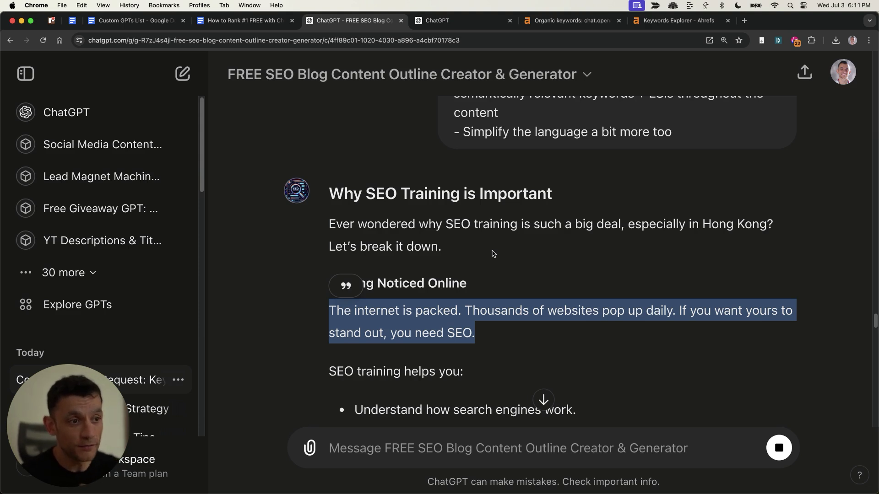
{"action": "scroll", "coordinate": [495, 252], "scroll_direction": "down", "scroll_amount": 15}
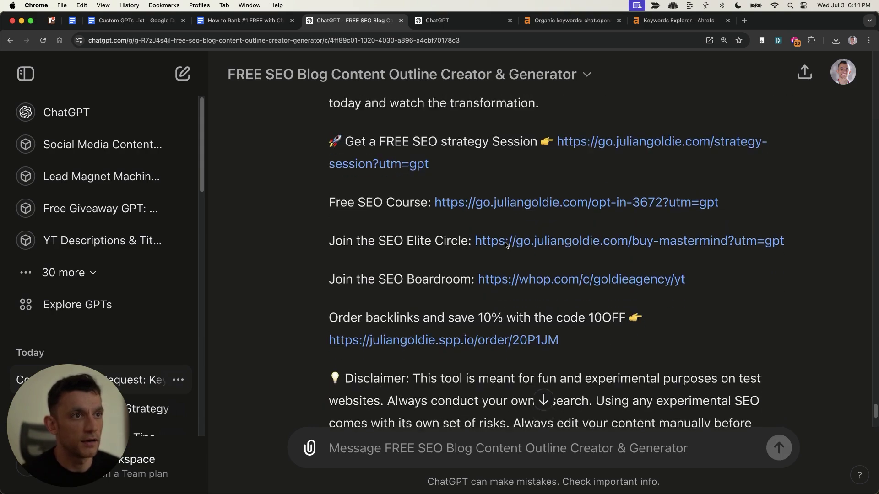
{"action": "scroll", "coordinate": [507, 242], "scroll_direction": "up", "scroll_amount": 5}
{"action": "scroll", "coordinate": [507, 243], "scroll_direction": "up", "scroll_amount": 10}
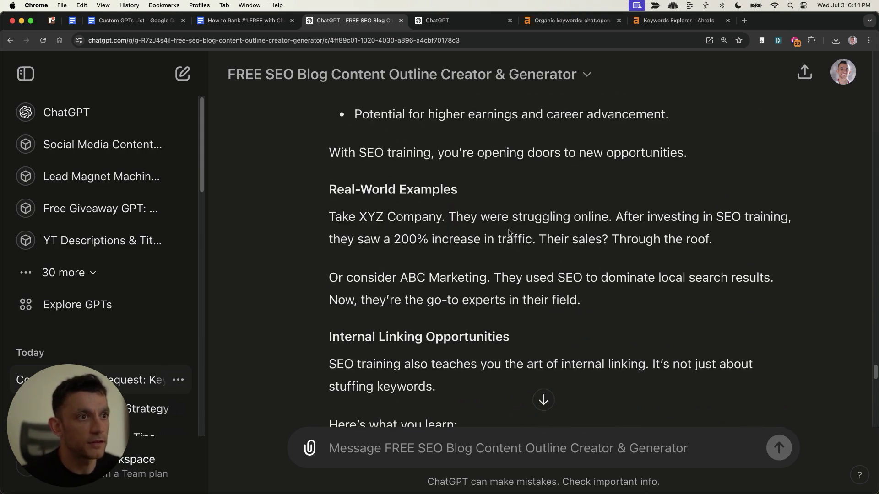
{"action": "left_click_drag", "start_coordinate": [304, 187], "coordinate": [426, 204]}
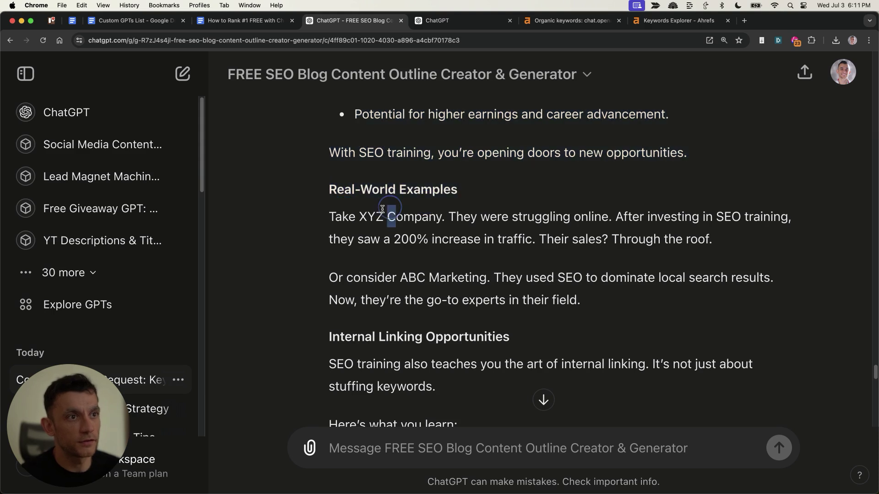
{"action": "left_click_drag", "start_coordinate": [317, 184], "coordinate": [528, 323]}
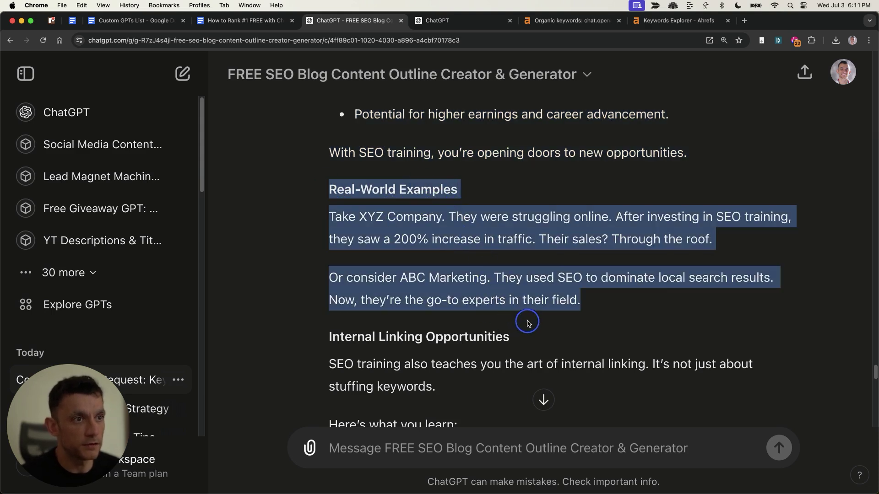
{"action": "left_click", "coordinate": [573, 303]}
{"action": "left_click_drag", "start_coordinate": [317, 210], "coordinate": [448, 211]}
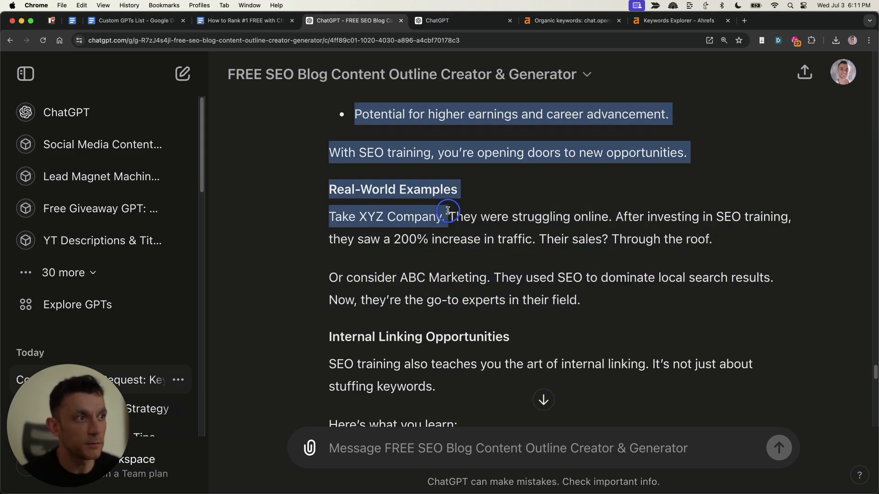
{"action": "left_click", "coordinate": [446, 212]}
{"action": "left_click_drag", "start_coordinate": [324, 212], "coordinate": [632, 308]}
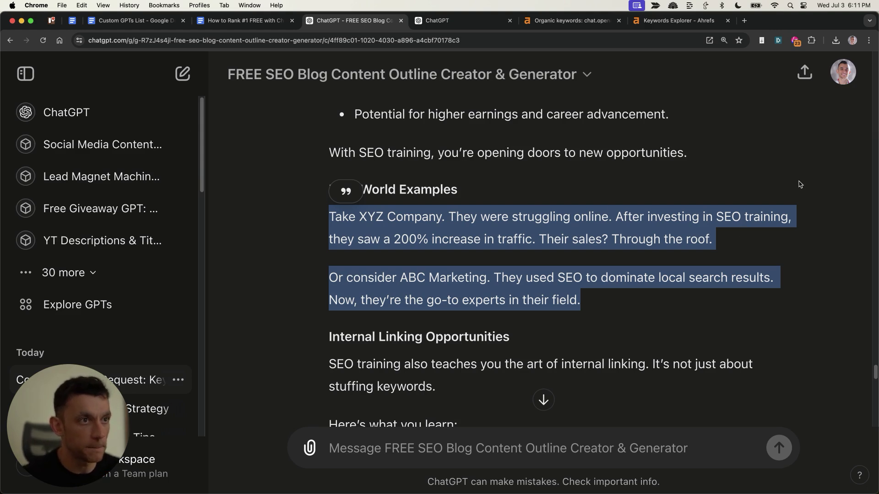
{"action": "scroll", "coordinate": [624, 239], "scroll_direction": "up", "scroll_amount": 10}
Copy the content brief from the How to Rank #1 FREE with ChatGPT doc into the GPT chat.
{"action": "scroll", "coordinate": [459, 249], "scroll_direction": "down", "scroll_amount": 5}
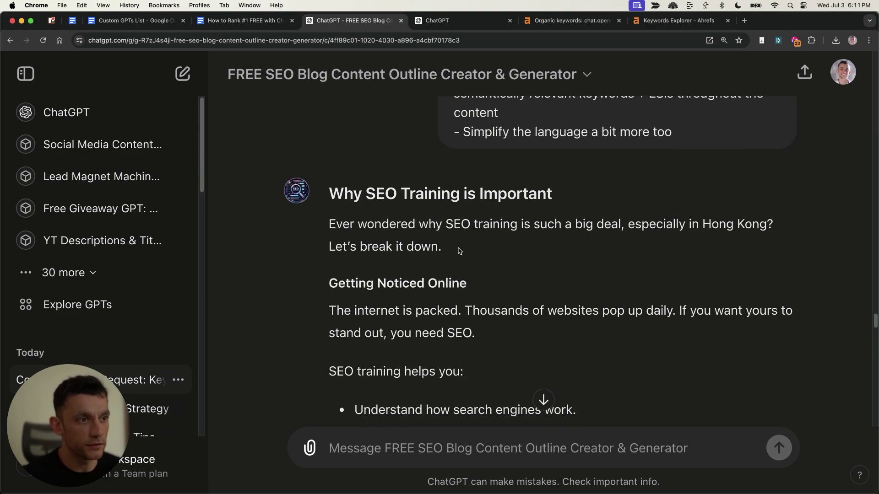
{"action": "key", "text": "super+alt+Left"}
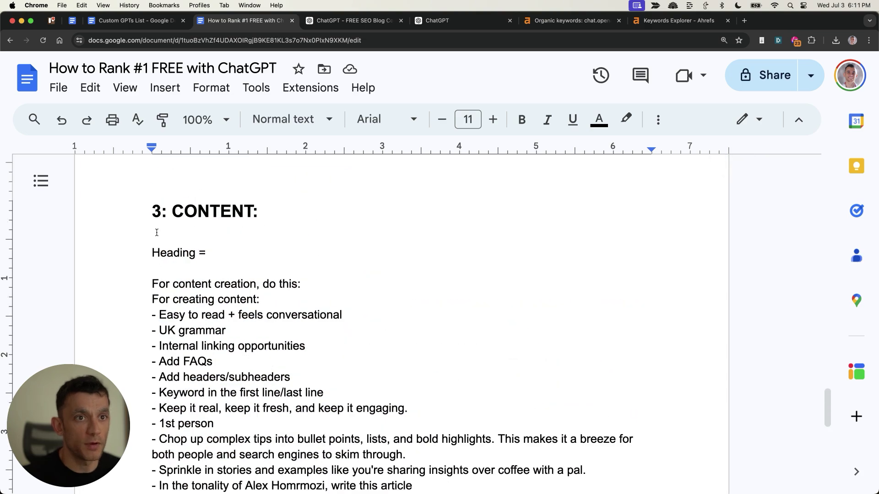
{"action": "left_click", "coordinate": [137, 255]}
{"action": "scroll", "coordinate": [170, 258], "scroll_direction": "down", "scroll_amount": 5}
{"action": "left_click", "coordinate": [386, 401], "text": "shift"}
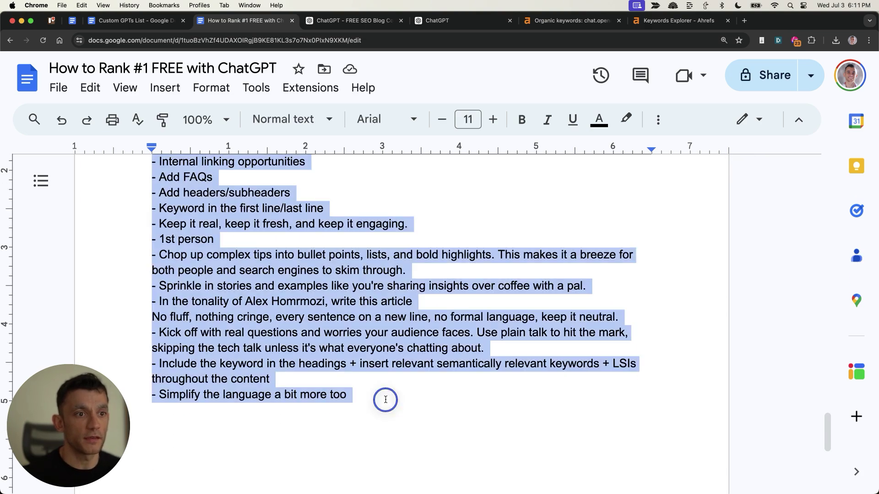
{"action": "scroll", "coordinate": [386, 401], "scroll_direction": "up", "scroll_amount": 3}
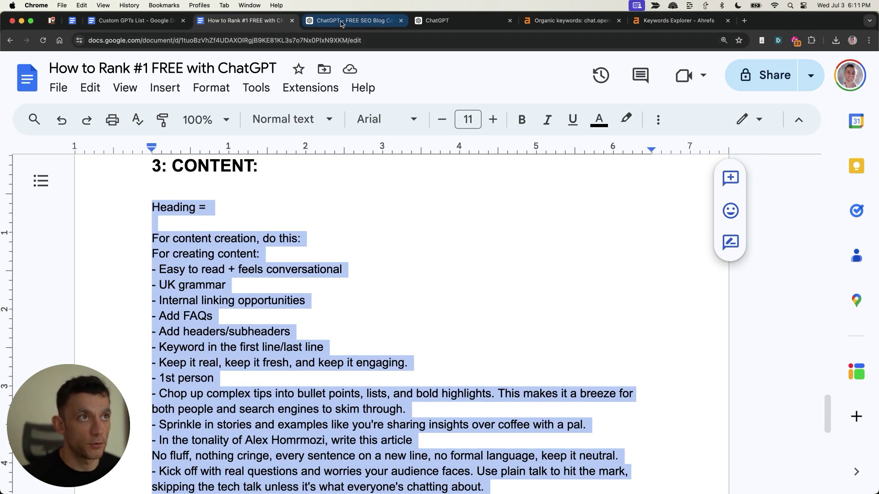
{"action": "left_click", "coordinate": [342, 21]}
{"action": "key", "text": "super+v"}
Fill in the heading 'Why is SEO Training Important' in the brief.
{"action": "type", "text": "Why is SEO Training Impro"}
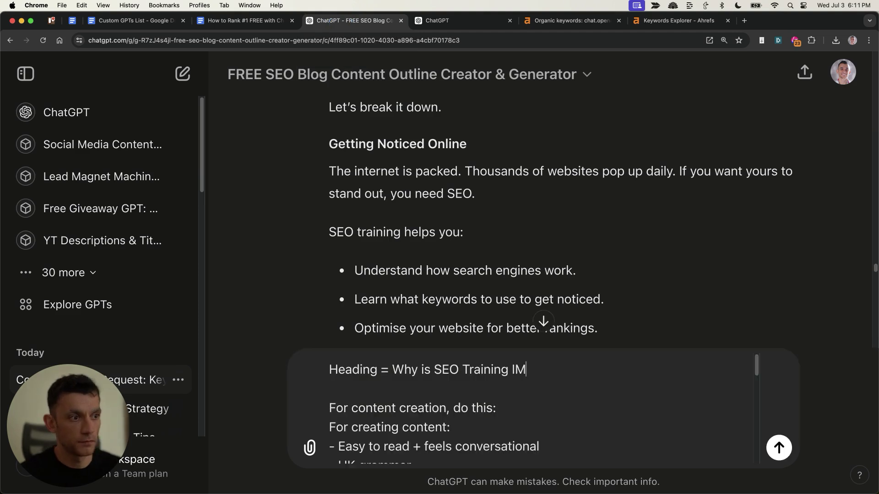
{"action": "key", "text": "BackSpace"}
{"action": "key", "text": "BackSpace"}
{"action": "type", "text": "ortant"}
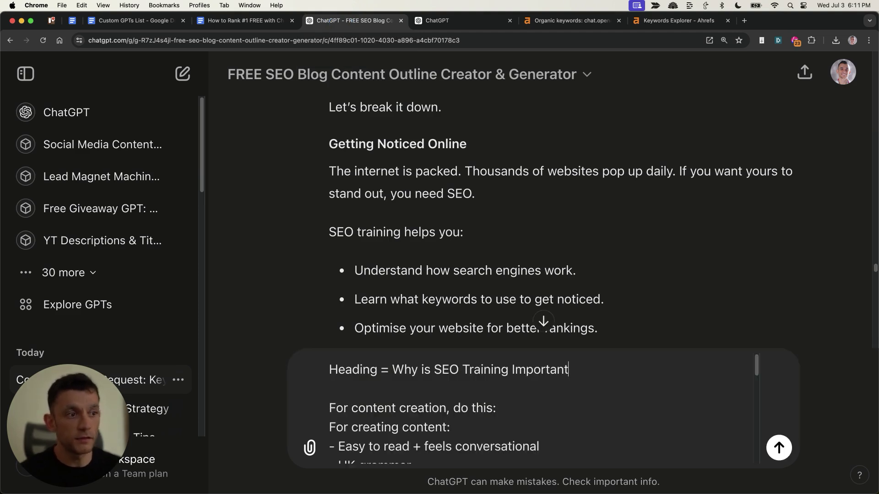
{"action": "key", "text": "Return"}
{"action": "key", "text": "Return"}
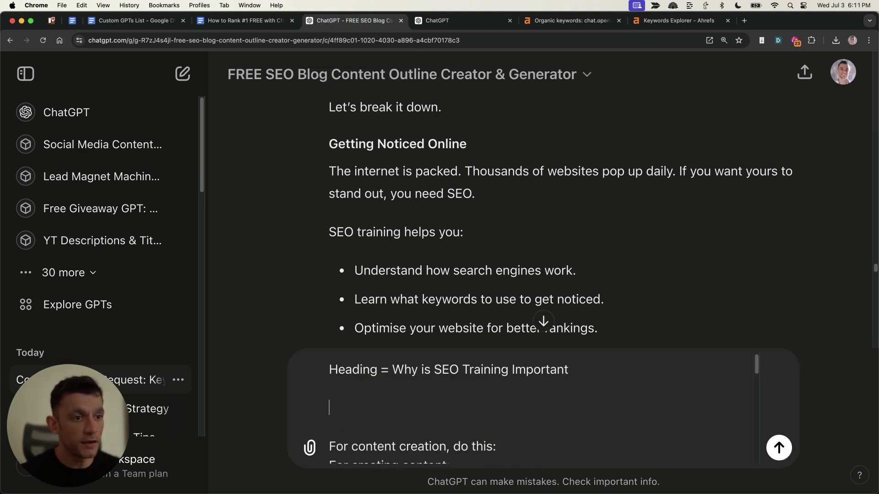
Add a source context promoting the SEO Elite Circle Training Program as the best SEO Training, and send.
{"action": "type", "text": "Source c"}
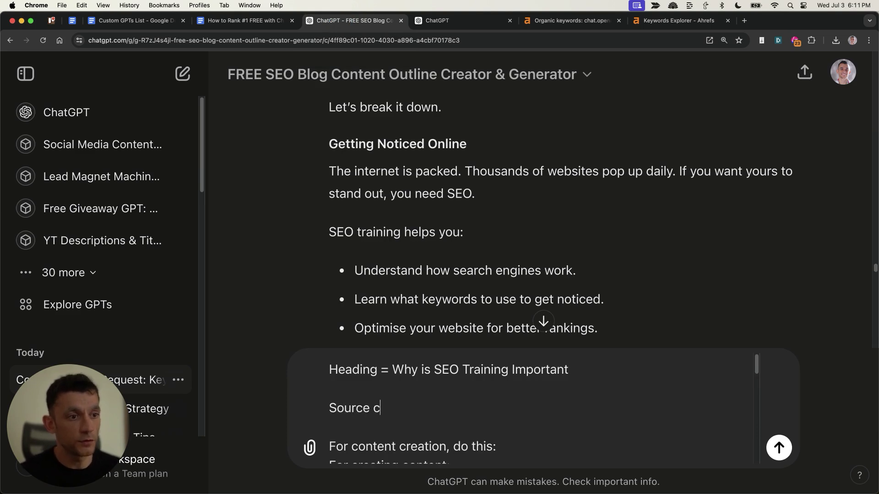
{"action": "type", "text": "ontext ="}
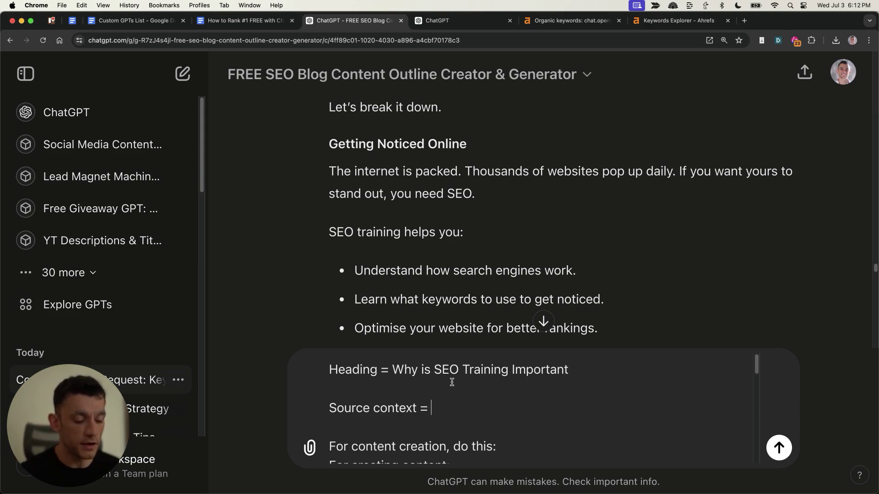
{"action": "type", "text": "Promote "}
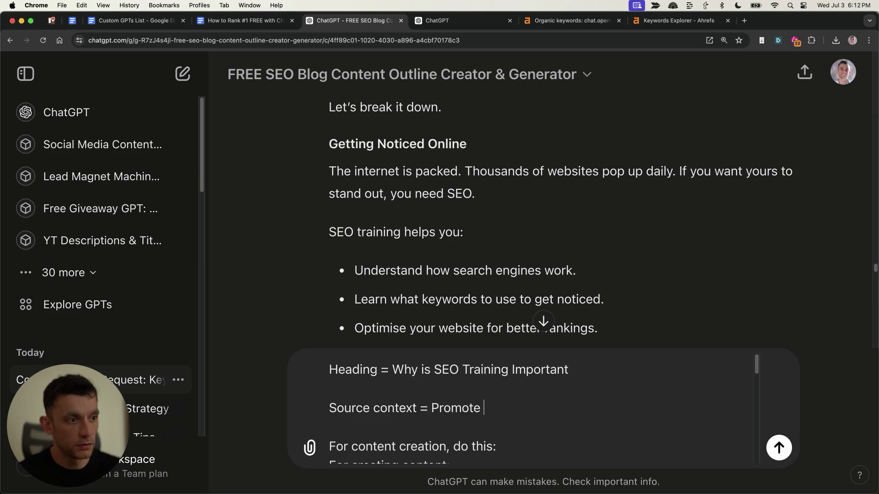
{"action": "type", "text": "Julian Goldie's SEO Elite Cricle"}
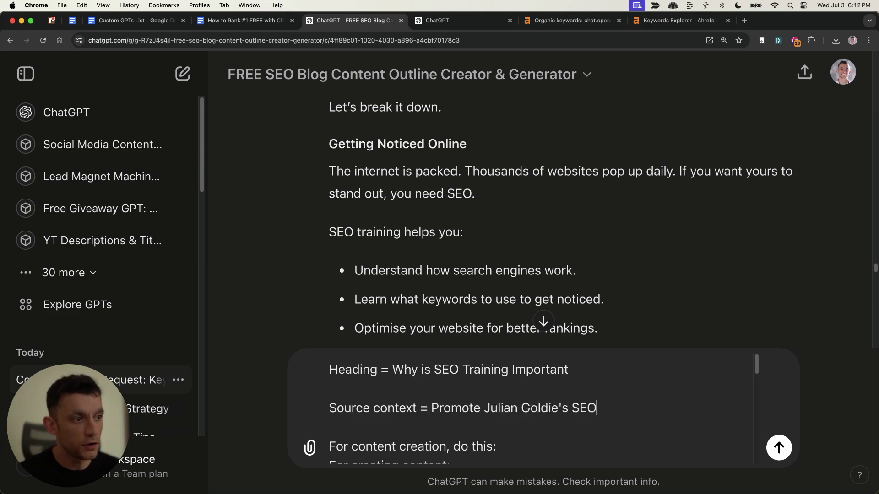
{"action": "key", "text": "BackSpace"}
{"action": "key", "text": "BackSpace"}
{"action": "key", "text": "BackSpace"}
{"action": "key", "text": "BackSpace"}
{"action": "key", "text": "BackSpace"}
{"action": "key", "text": "BackSpace"}
{"action": "key", "text": "BackSpace"}
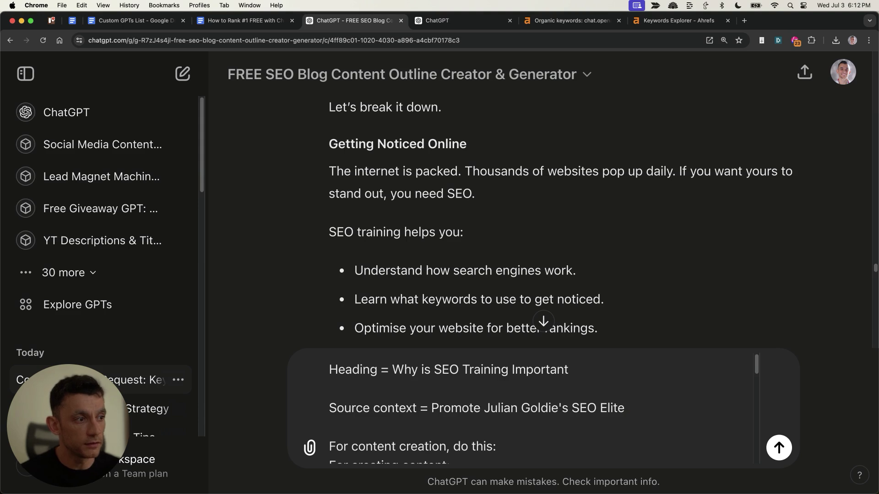
{"action": "type", "text": "Circle Training Program through teh con"}
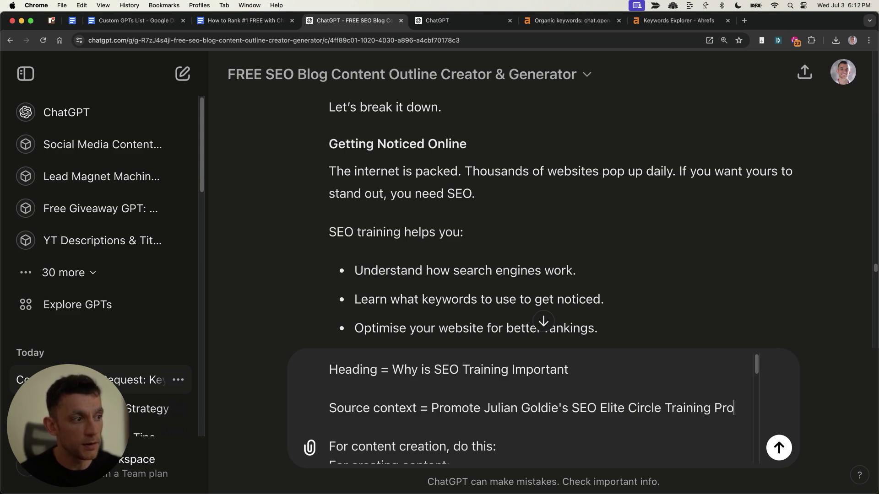
{"action": "key", "text": "BackSpace"}
{"action": "key", "text": "BackSpace"}
{"action": "key", "text": "BackSpace"}
{"action": "key", "text": "BackSpace"}
{"action": "key", "text": "BackSpace"}
{"action": "key", "text": "BackSpace"}
{"action": "key", "text": "BackSpace"}
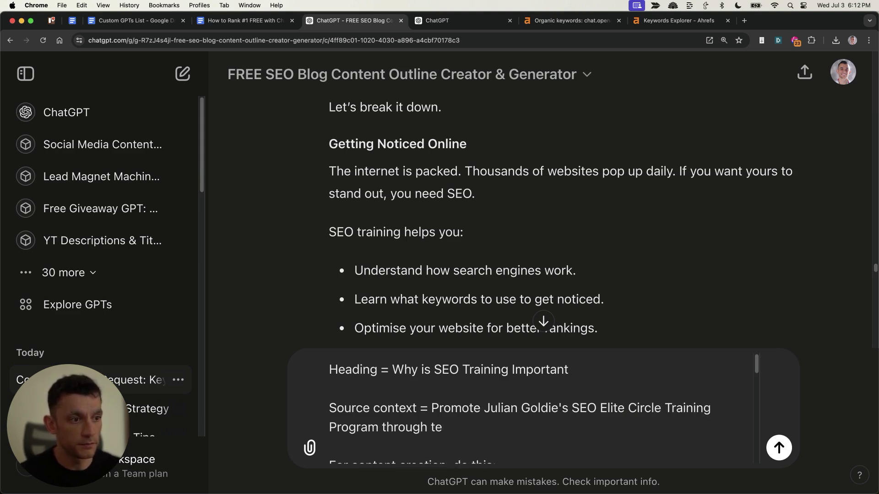
{"action": "type", "text": "the content (as the best SEO Training)"}
{"action": "key", "text": "Return"}
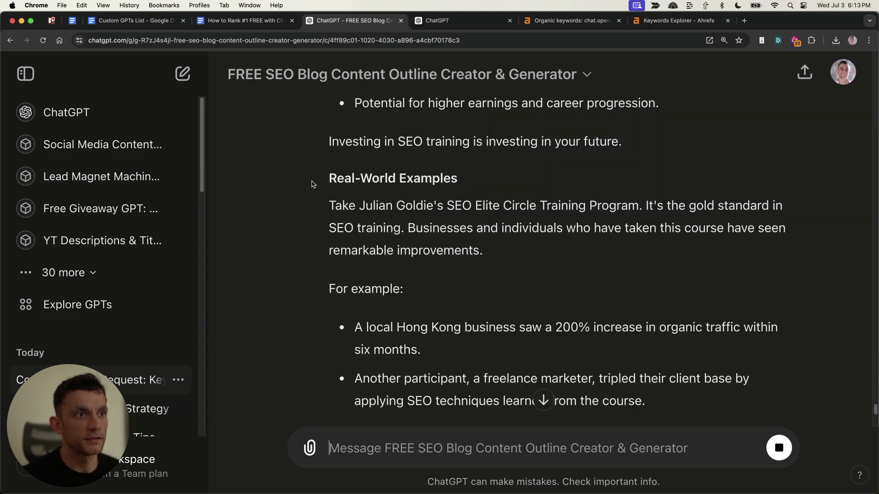
Review the new Real-World Examples paragraph and the FAQ answer about choosing the program.
{"action": "left_click_drag", "start_coordinate": [354, 103], "coordinate": [444, 207]}
{"action": "left_click", "coordinate": [510, 257]}
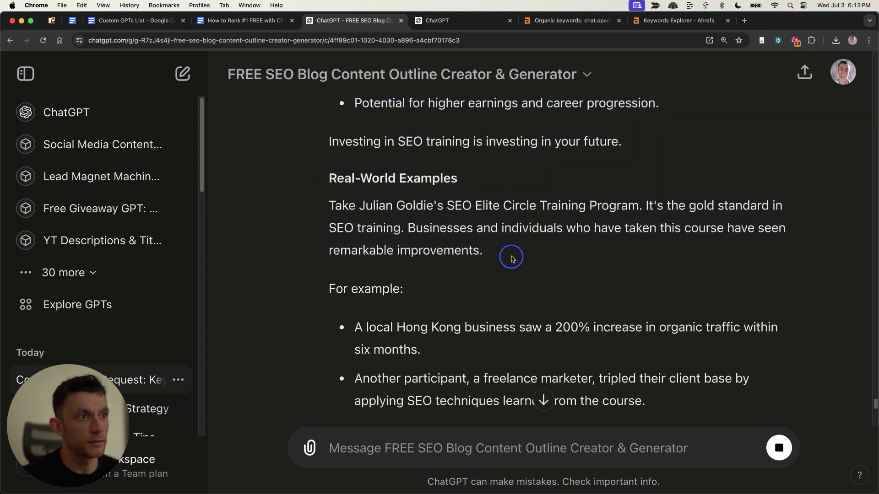
{"action": "left_click_drag", "start_coordinate": [329, 174], "coordinate": [506, 253]}
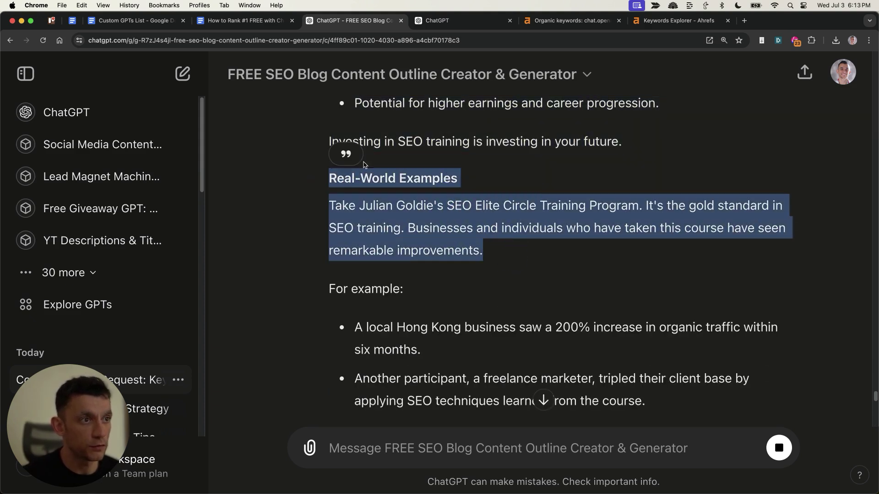
{"action": "left_click", "coordinate": [418, 262]}
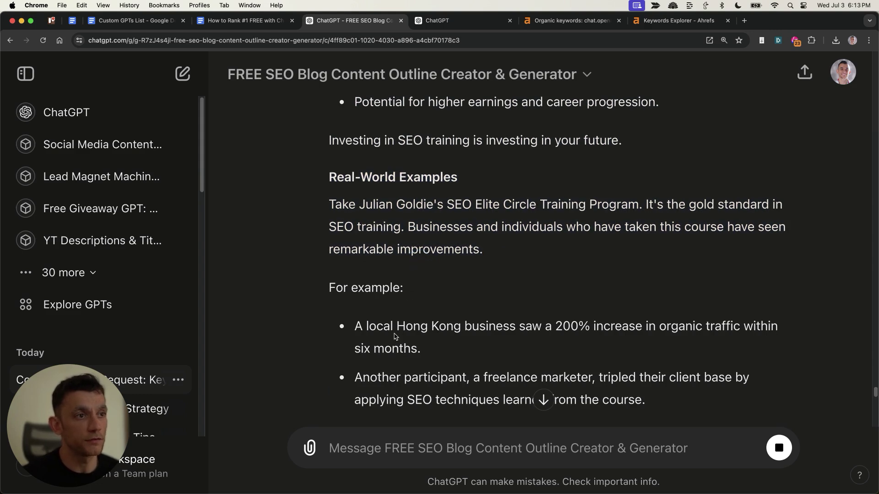
{"action": "scroll", "coordinate": [397, 335], "scroll_direction": "down", "scroll_amount": 1}
{"action": "scroll", "coordinate": [397, 335], "scroll_direction": "down", "scroll_amount": 10}
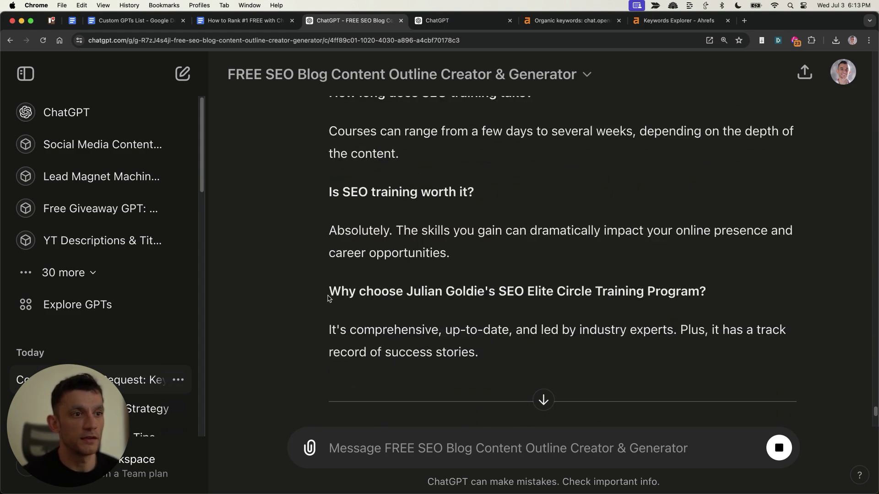
{"action": "left_click_drag", "start_coordinate": [328, 291], "coordinate": [484, 389]}
{"action": "left_click", "coordinate": [488, 304]}
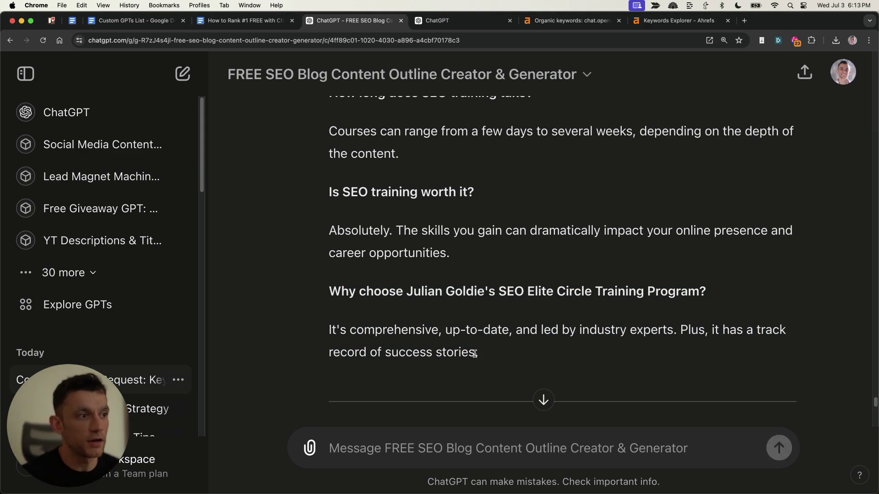
Review the Heading = and SOURCE CONTEXT = lines of the brief in the workflow doc.
{"action": "left_click", "coordinate": [245, 20]}
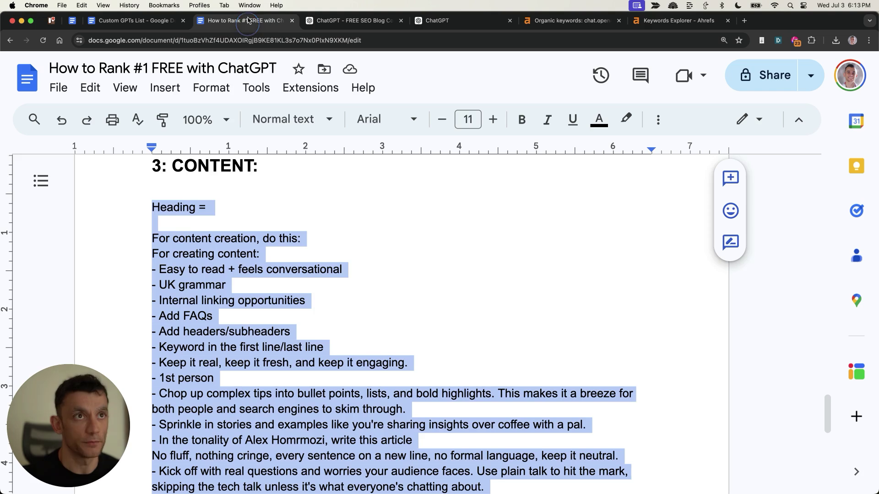
{"action": "key", "text": "ctrl+z"}
{"action": "left_click", "coordinate": [120, 253]}
{"action": "left_click_drag", "start_coordinate": [120, 233], "coordinate": [282, 231]}
{"action": "left_click", "coordinate": [136, 252]}
{"action": "left_click", "coordinate": [282, 231]}
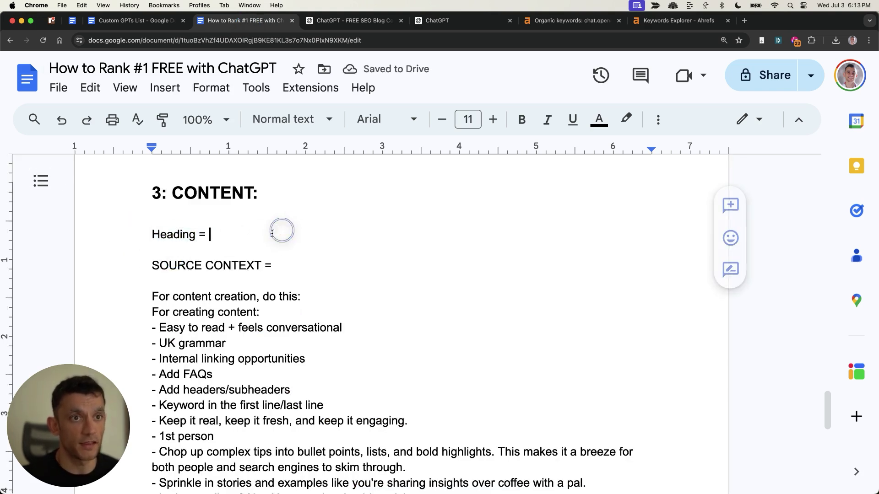
{"action": "left_click_drag", "start_coordinate": [134, 269], "coordinate": [438, 260]}
{"action": "left_click", "coordinate": [437, 260]}
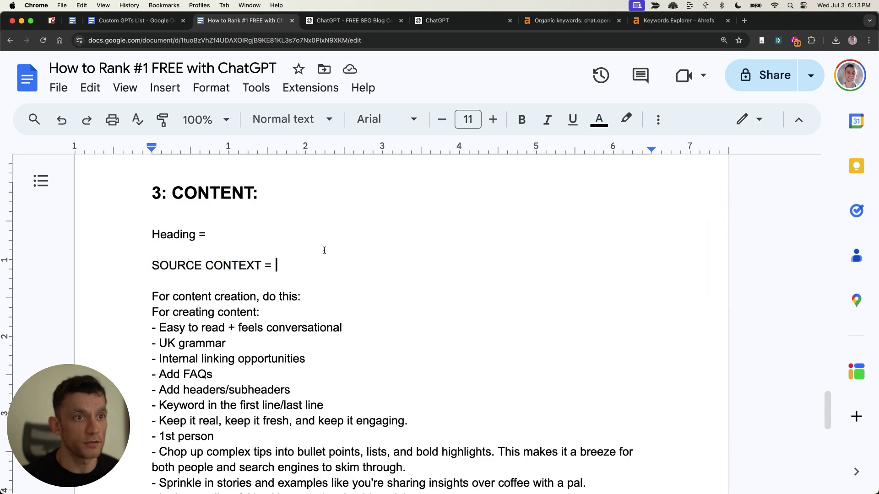
{"action": "left_click_drag", "start_coordinate": [236, 223], "coordinate": [232, 233]}
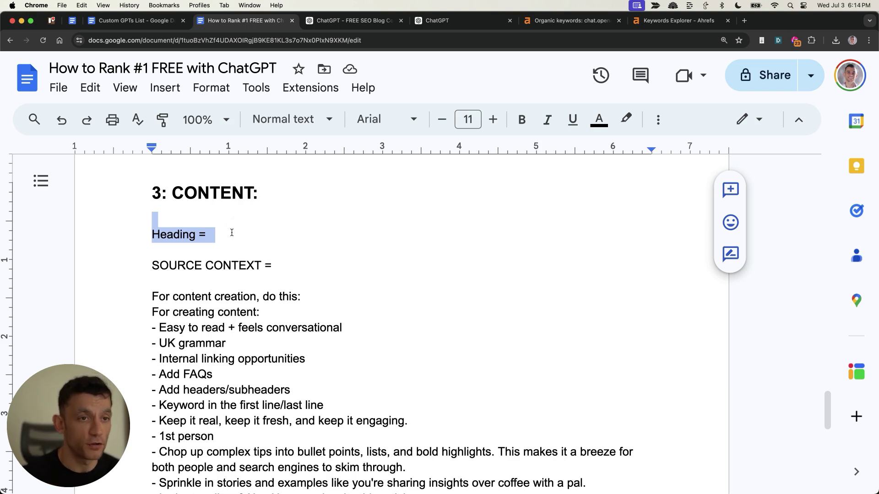
{"action": "left_click", "coordinate": [170, 285]}
{"action": "left_click_drag", "start_coordinate": [131, 239], "coordinate": [318, 277]}
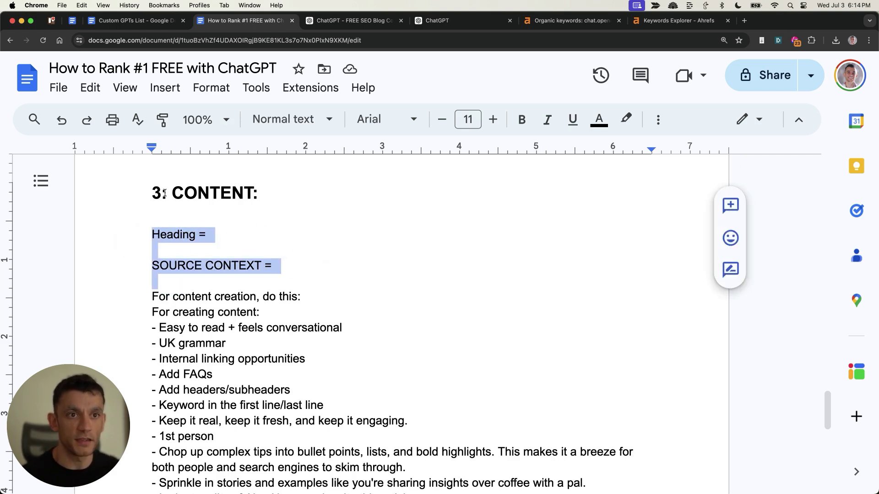
Select the content-writing prompt instructions and open the linked content quality checklist.
{"action": "left_click", "coordinate": [156, 272]}
{"action": "scroll", "coordinate": [157, 327], "scroll_direction": "down", "scroll_amount": 5}
{"action": "left_click", "coordinate": [256, 380], "text": "shift"}
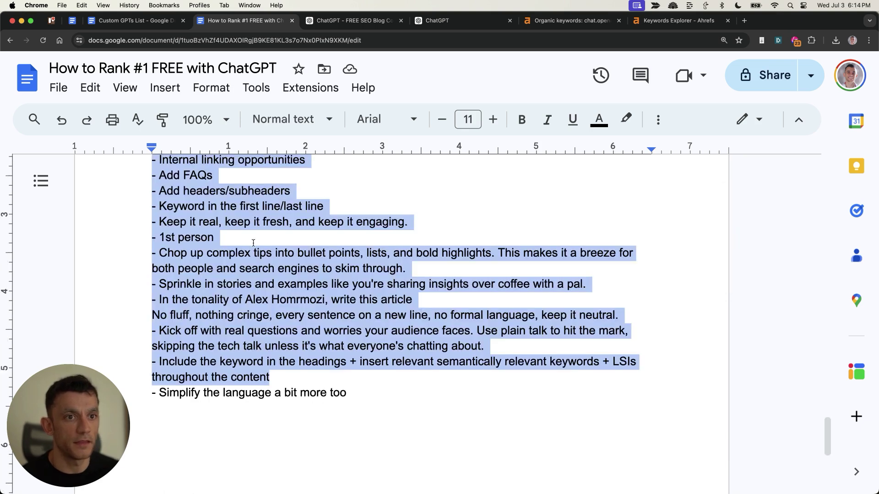
{"action": "scroll", "coordinate": [203, 258], "scroll_direction": "up", "scroll_amount": 3}
{"action": "left_click", "coordinate": [243, 219]}
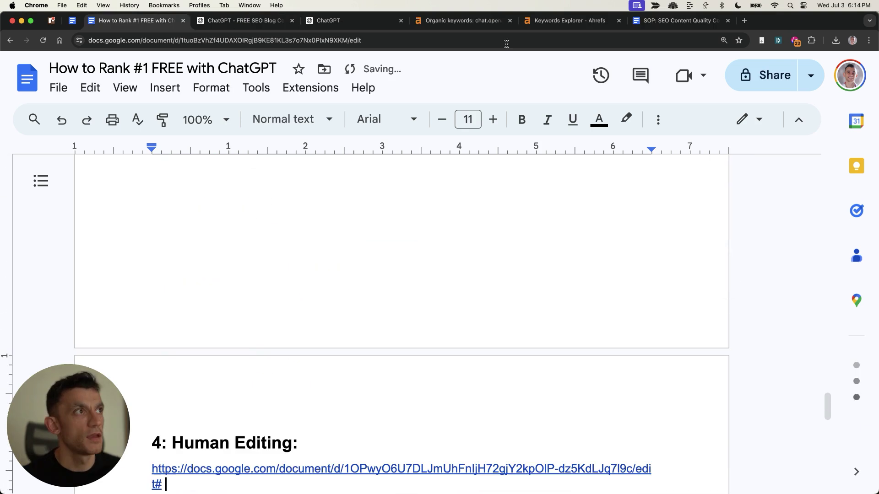
{"action": "scroll", "coordinate": [298, 229], "scroll_direction": "down", "scroll_amount": 1}
{"action": "left_click_drag", "start_coordinate": [153, 251], "coordinate": [579, 260]}
{"action": "scroll", "coordinate": [580, 260], "scroll_direction": "down", "scroll_amount": 8}
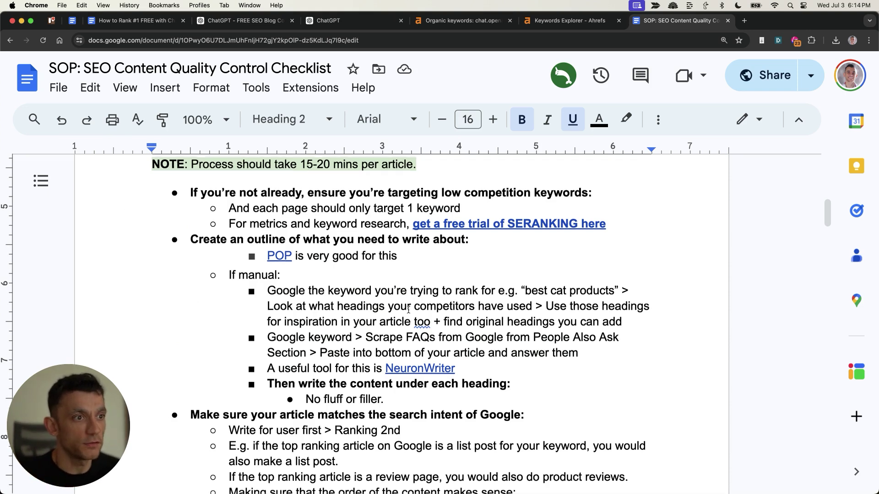
{"action": "scroll", "coordinate": [410, 312], "scroll_direction": "down", "scroll_amount": 8}
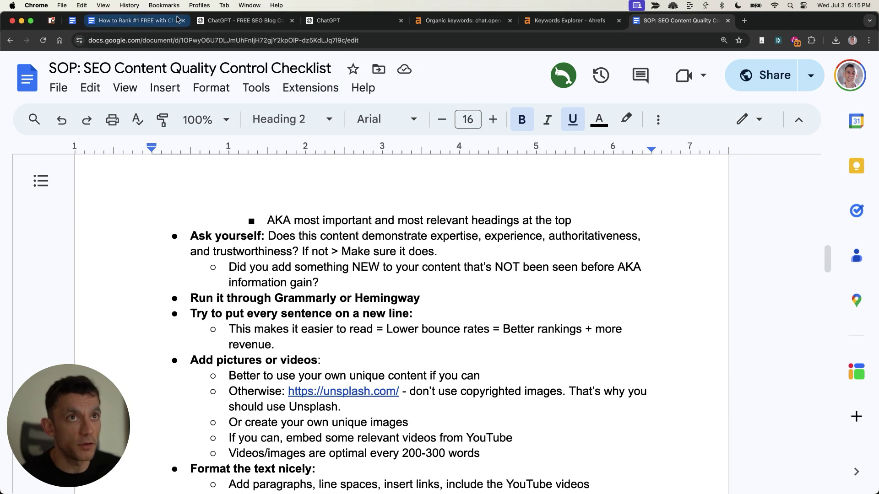
{"action": "left_click", "coordinate": [154, 21]}
{"action": "scroll", "coordinate": [270, 320], "scroll_direction": "down", "scroll_amount": 3}
{"action": "left_click", "coordinate": [294, 345]}
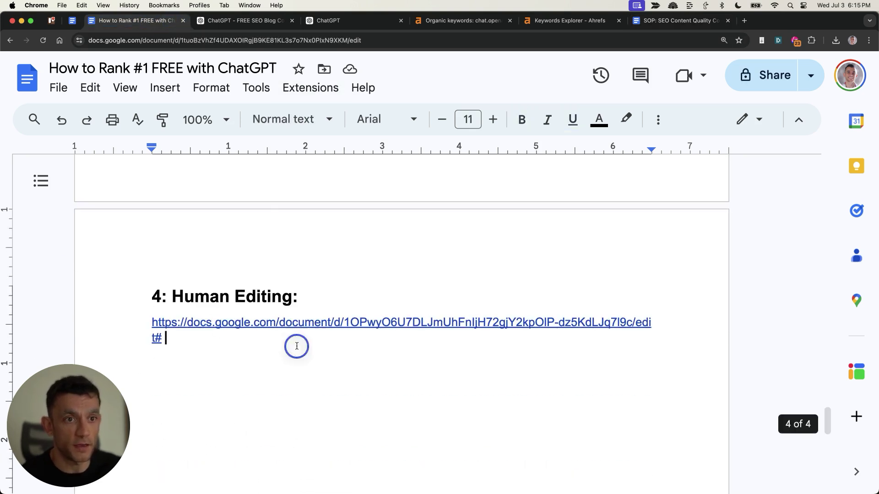
{"action": "scroll", "coordinate": [314, 294], "scroll_direction": "up", "scroll_amount": 20}
{"action": "left_click_drag", "start_coordinate": [111, 194], "coordinate": [648, 382]}
{"action": "scroll", "coordinate": [379, 340], "scroll_direction": "down", "scroll_amount": 3}
{"action": "scroll", "coordinate": [357, 293], "scroll_direction": "up", "scroll_amount": 3}
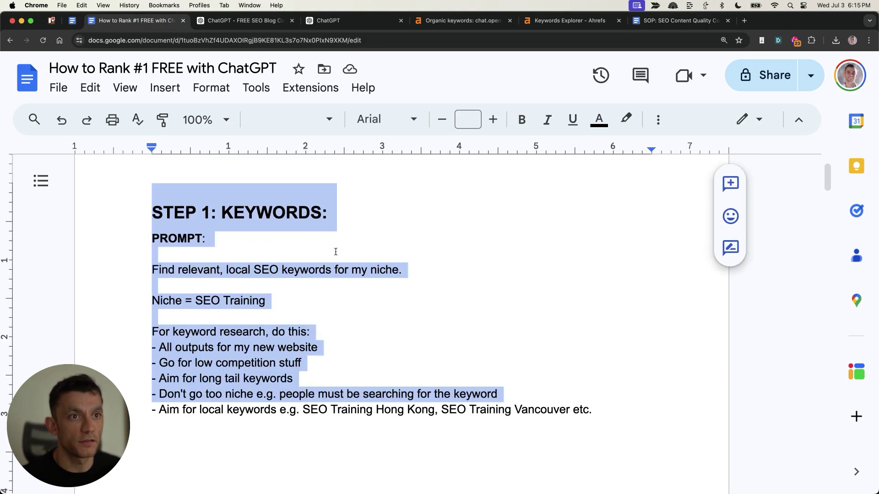
{"action": "left_click", "coordinate": [329, 243]}
{"action": "left_click_drag", "start_coordinate": [142, 200], "coordinate": [607, 421]}
{"action": "scroll", "coordinate": [605, 422], "scroll_direction": "down", "scroll_amount": 10}
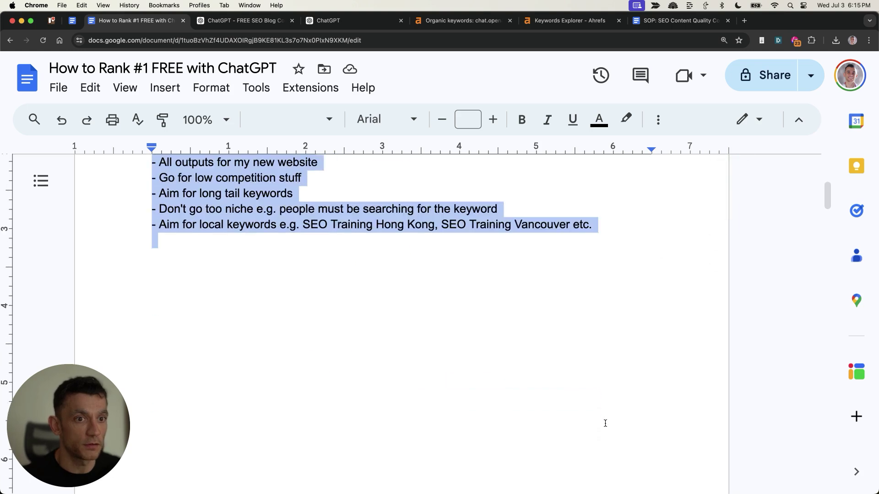
{"action": "scroll", "coordinate": [532, 304], "scroll_direction": "up", "scroll_amount": 4}
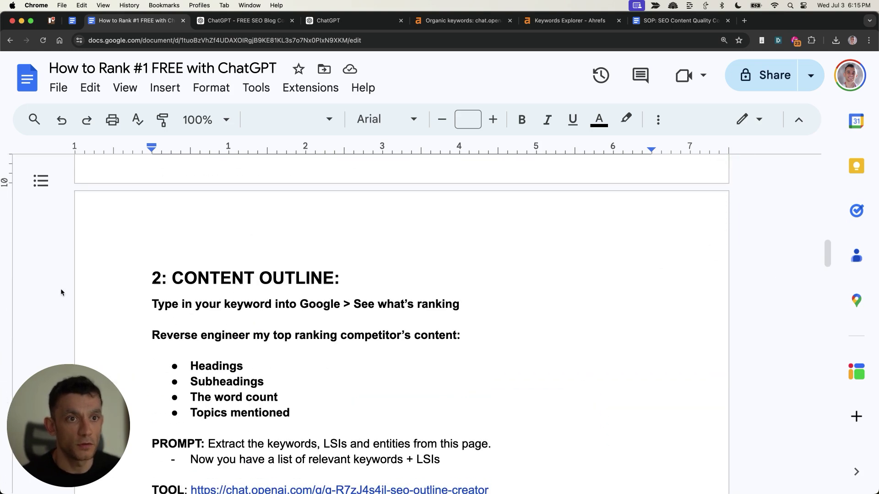
{"action": "scroll", "coordinate": [105, 270], "scroll_direction": "down", "scroll_amount": 1}
{"action": "left_click_drag", "start_coordinate": [151, 250], "coordinate": [536, 435]}
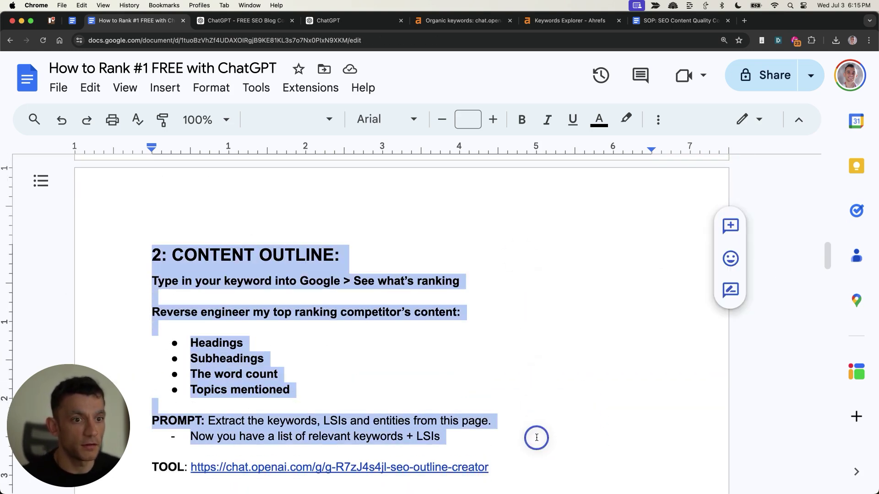
{"action": "scroll", "coordinate": [243, 258], "scroll_direction": "down", "scroll_amount": 1}
{"action": "scroll", "coordinate": [243, 258], "scroll_direction": "down", "scroll_amount": 2}
{"action": "left_click_drag", "start_coordinate": [155, 368], "coordinate": [375, 378]}
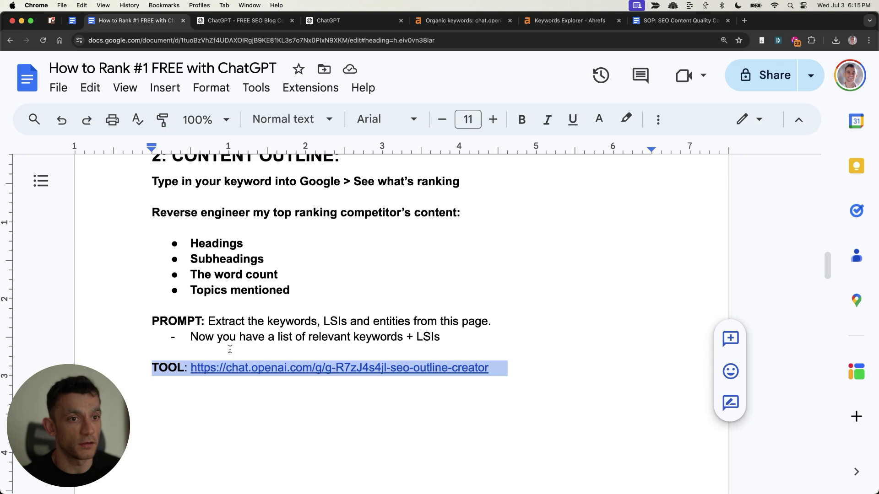
{"action": "scroll", "coordinate": [270, 353], "scroll_direction": "down", "scroll_amount": 15}
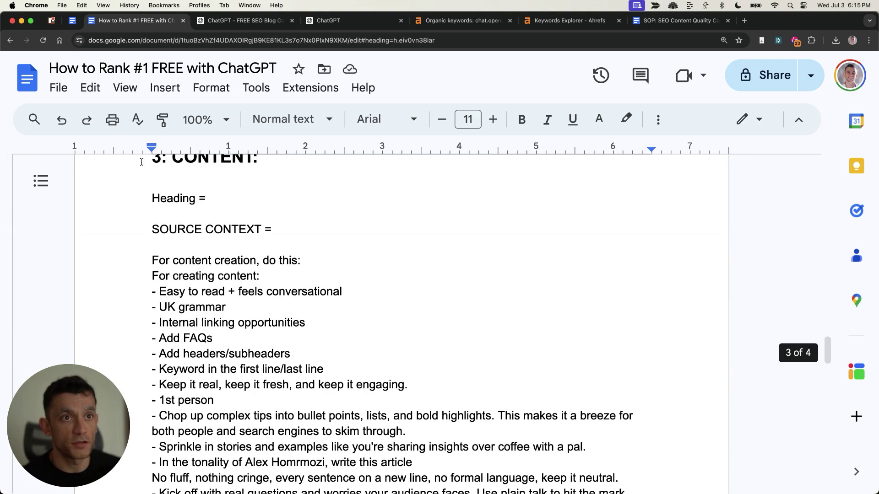
{"action": "scroll", "coordinate": [142, 162], "scroll_direction": "up", "scroll_amount": 1}
{"action": "left_click_drag", "start_coordinate": [150, 185], "coordinate": [374, 382]}
{"action": "scroll", "coordinate": [377, 396], "scroll_direction": "down", "scroll_amount": 15}
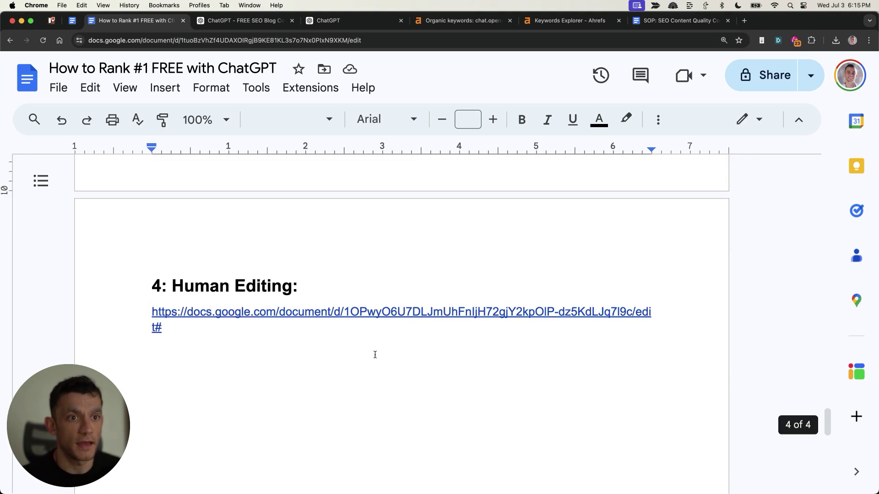
{"action": "left_click_drag", "start_coordinate": [123, 273], "coordinate": [267, 353]}
{"action": "left_click", "coordinate": [269, 350]}
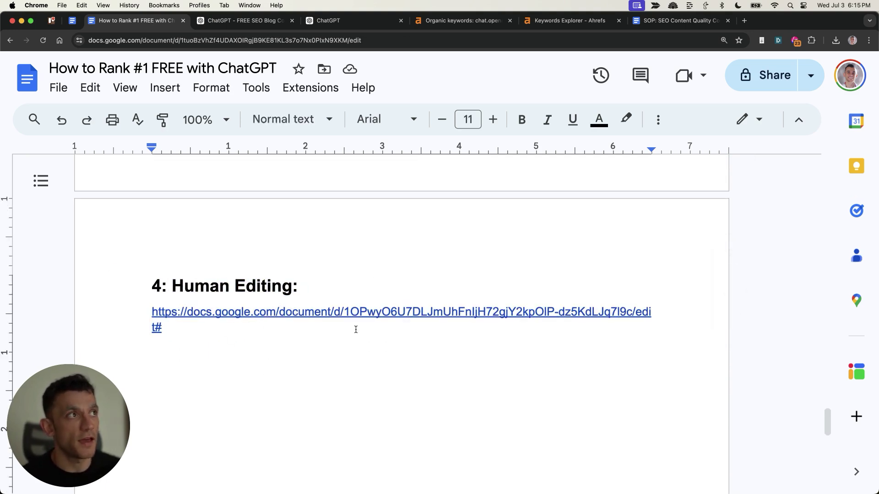
{"action": "left_click_drag", "start_coordinate": [126, 283], "coordinate": [294, 363]}
{"action": "left_click", "coordinate": [294, 363]}
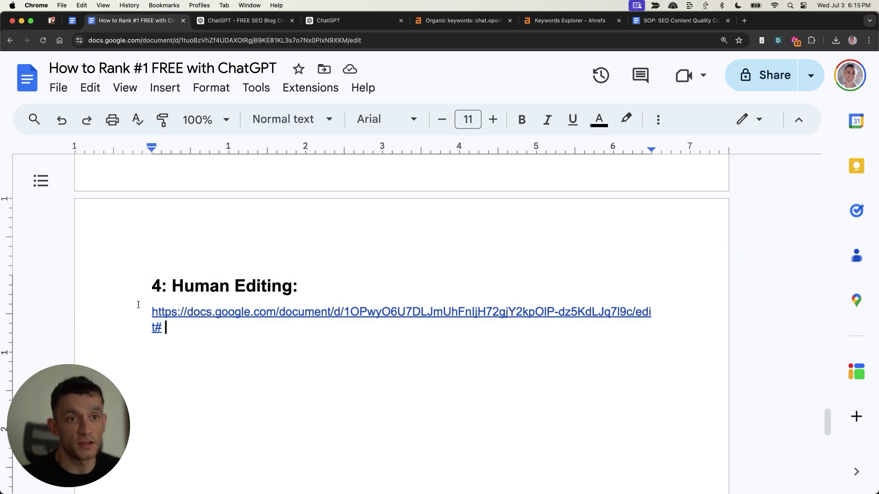
{"action": "left_click_drag", "start_coordinate": [122, 276], "coordinate": [249, 355]}
{"action": "left_click", "coordinate": [250, 355]}
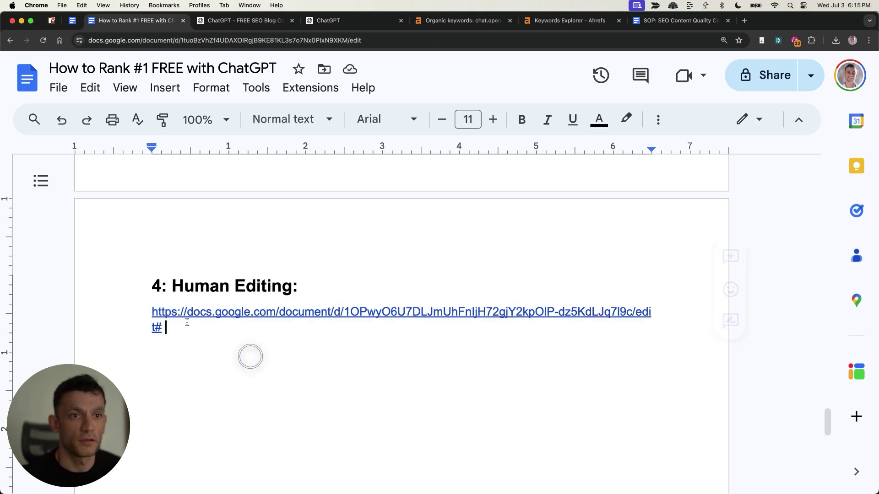
{"action": "left_click_drag", "start_coordinate": [133, 278], "coordinate": [384, 407]}
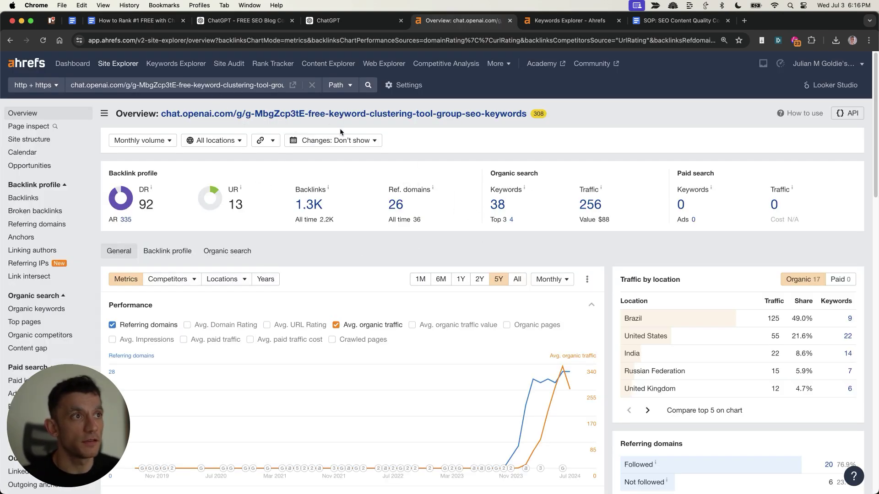
Close the Keywords Explorer and SEO checklist tabs after noting the analysed GPT page URL.
{"action": "left_click_drag", "start_coordinate": [526, 114], "coordinate": [149, 114]}
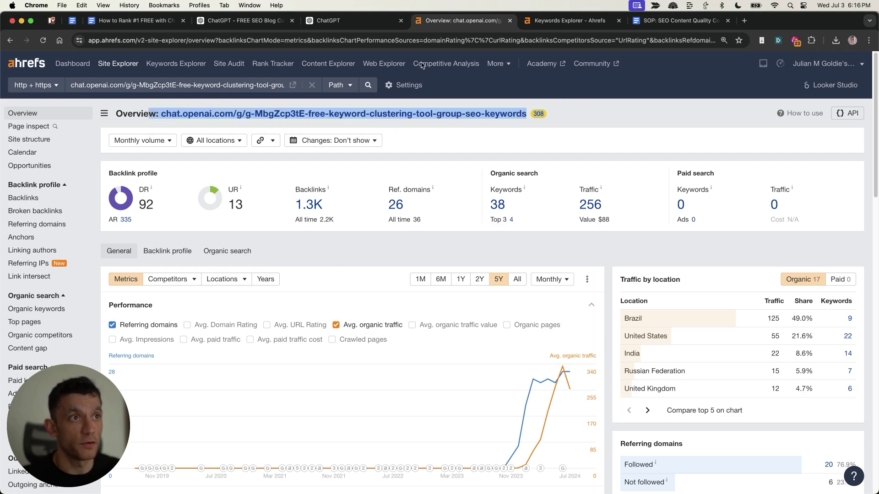
{"action": "left_click", "coordinate": [590, 152]}
{"action": "middle_click", "coordinate": [587, 21]}
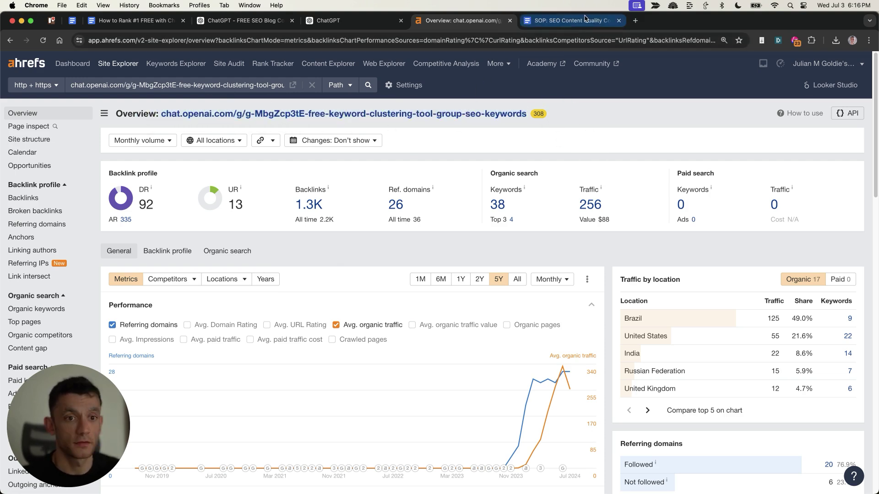
{"action": "middle_click", "coordinate": [587, 20]}
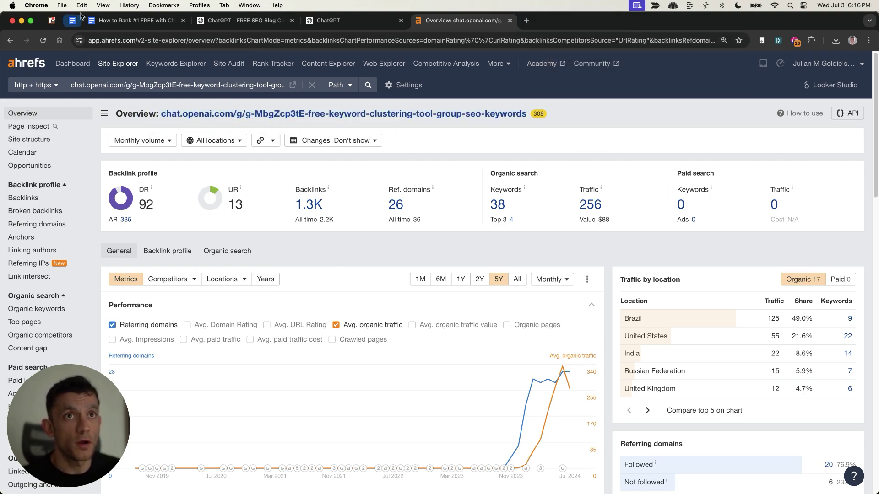
{"action": "left_click", "coordinate": [130, 21]}
Select the 'How to Rank #1 FREE with ChatGPT' title at the top of the doc.
{"action": "scroll", "coordinate": [423, 229], "scroll_direction": "up", "scroll_amount": 20}
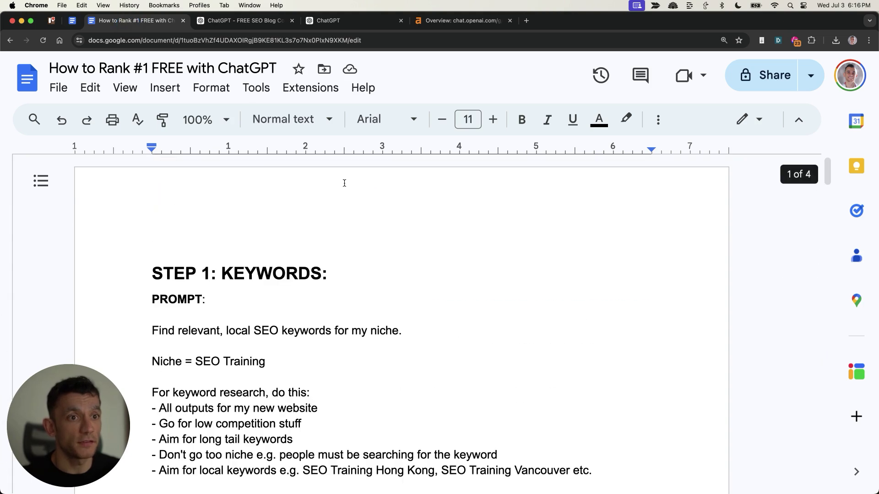
{"action": "left_click", "coordinate": [223, 256]}
{"action": "left_click_drag", "start_coordinate": [210, 256], "coordinate": [591, 257]}
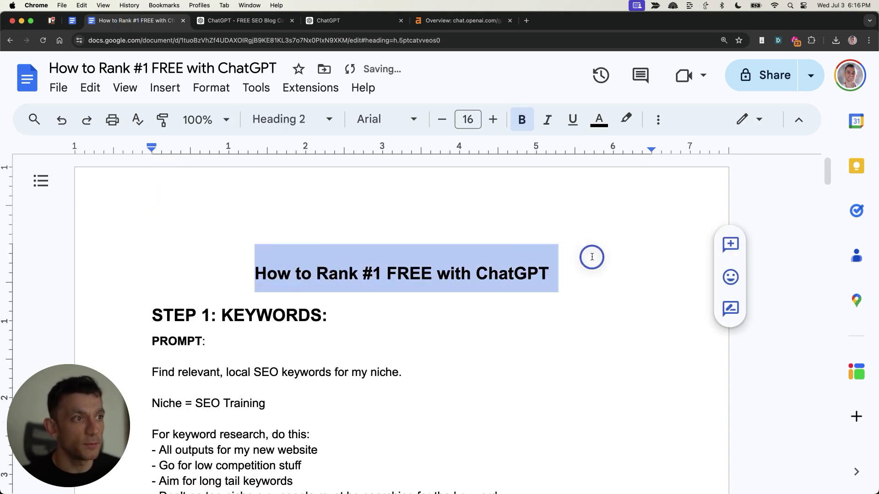
{"action": "left_click", "coordinate": [384, 275]}
{"action": "left_click_drag", "start_coordinate": [254, 274], "coordinate": [561, 280]}
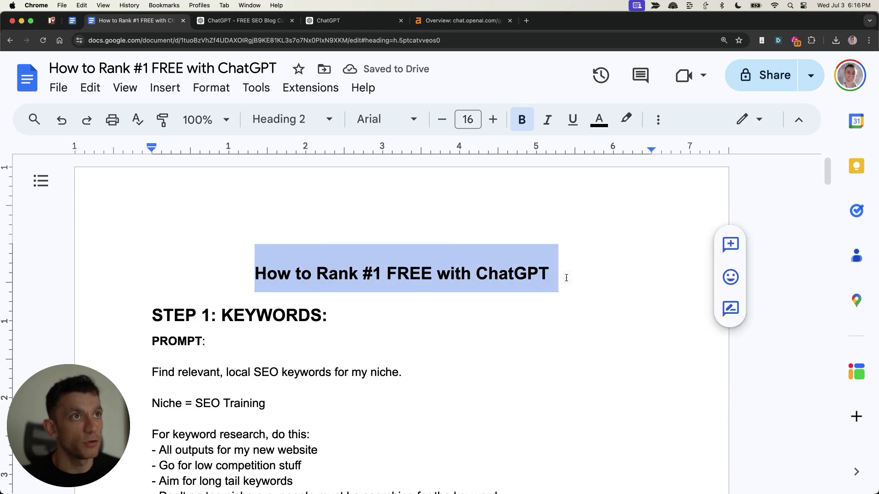
{"action": "left_click", "coordinate": [222, 29]}
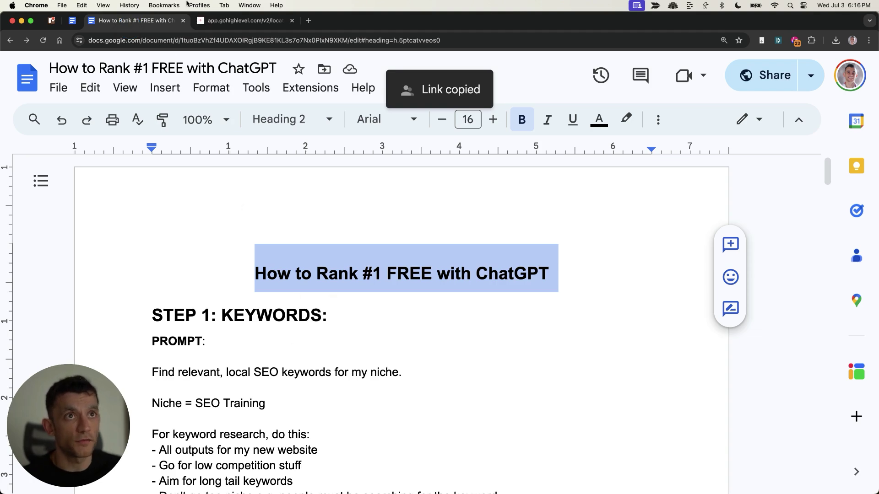
Browse the SEO Link Building Mastery course page, highlighting its 0 of 81 Lessons Completed count.
{"action": "left_click", "coordinate": [243, 20]}
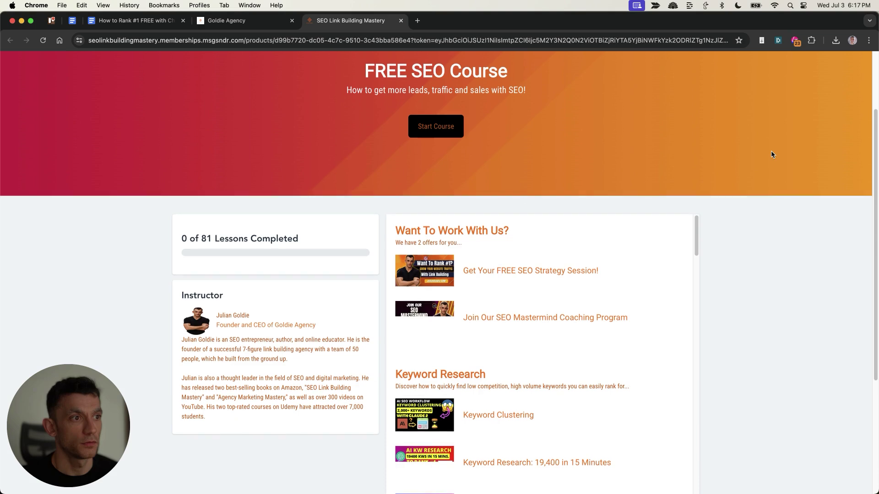
{"action": "scroll", "coordinate": [771, 154], "scroll_direction": "down", "scroll_amount": 1}
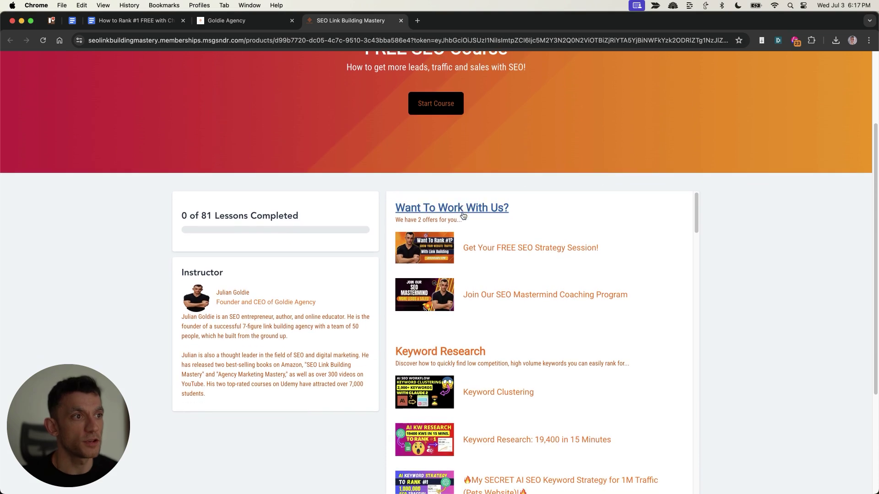
{"action": "left_click_drag", "start_coordinate": [179, 211], "coordinate": [308, 222]}
{"action": "scroll", "coordinate": [764, 179], "scroll_direction": "down", "scroll_amount": 3}
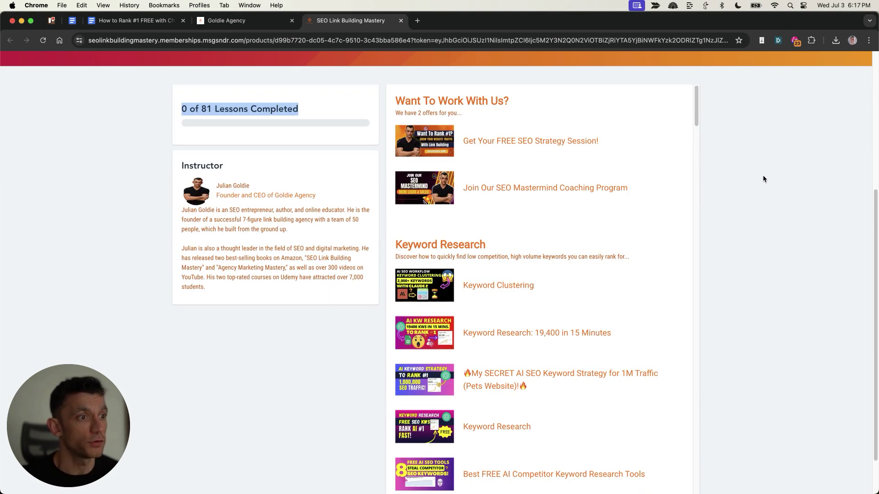
{"action": "scroll", "coordinate": [518, 314], "scroll_direction": "down", "scroll_amount": 4}
{"action": "scroll", "coordinate": [517, 314], "scroll_direction": "down", "scroll_amount": 20}
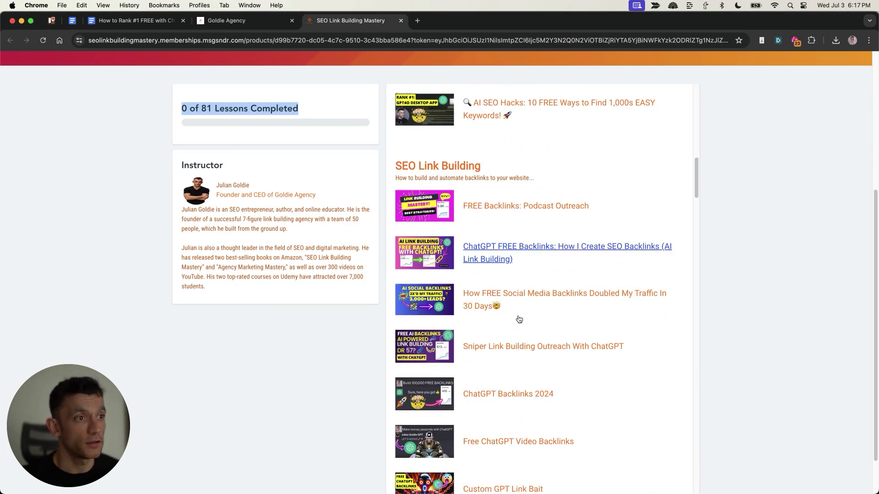
{"action": "scroll", "coordinate": [513, 327], "scroll_direction": "down", "scroll_amount": 5}
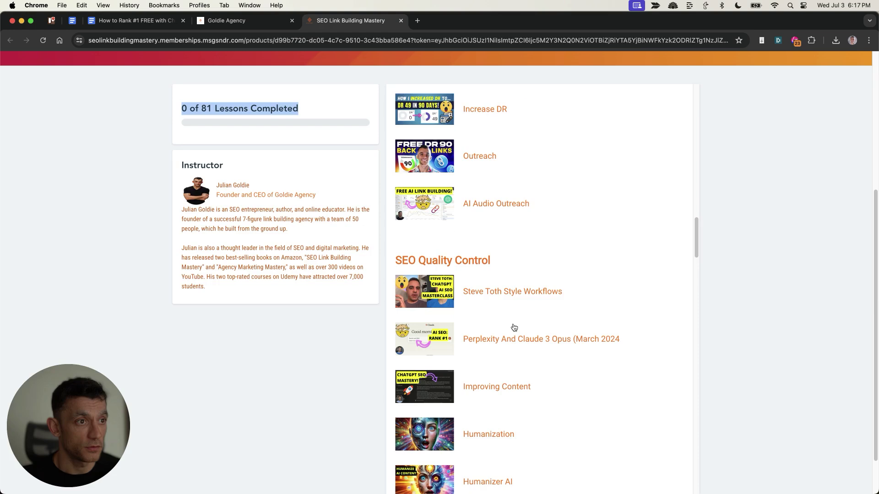
On the course admin page, add and save a new lesson named 'ChatGPT'.
{"action": "key", "text": "ctrl+shift+Tab"}
{"action": "scroll", "coordinate": [245, 210], "scroll_direction": "down", "scroll_amount": 4}
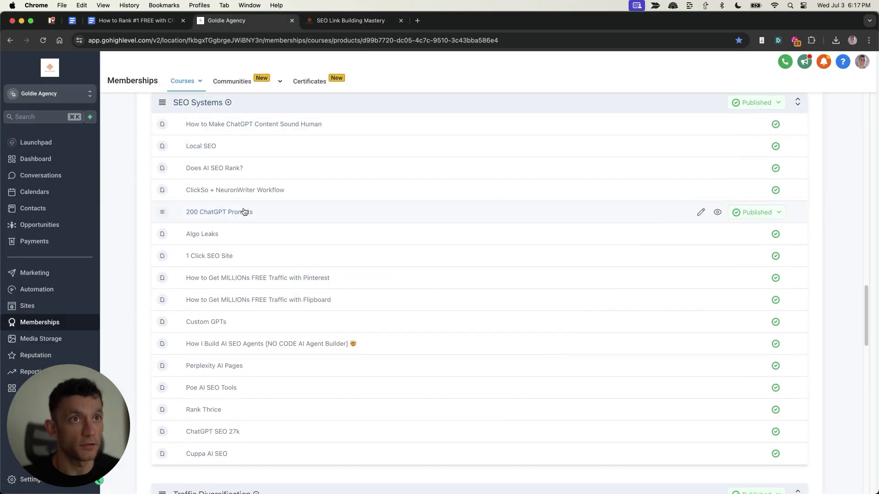
{"action": "scroll", "coordinate": [245, 215], "scroll_direction": "up", "scroll_amount": 6}
{"action": "left_click", "coordinate": [228, 174]}
{"action": "type", "text": "ChatGPT"}
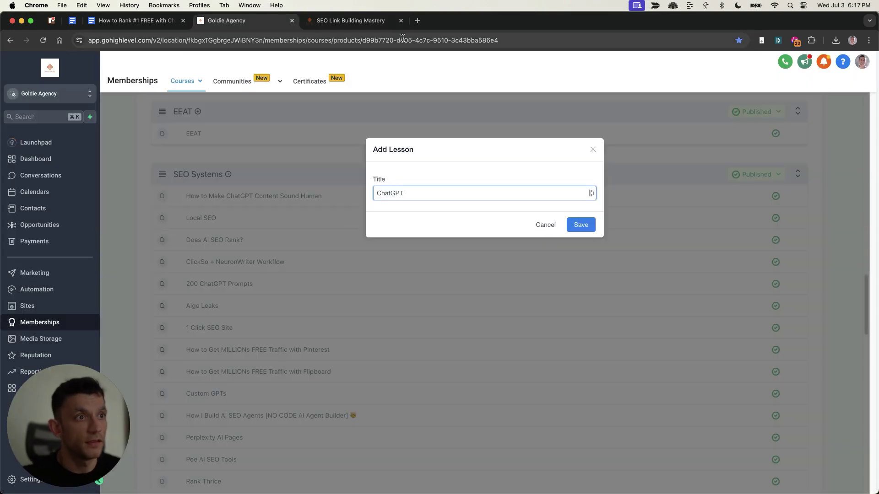
{"action": "left_click", "coordinate": [580, 224]}
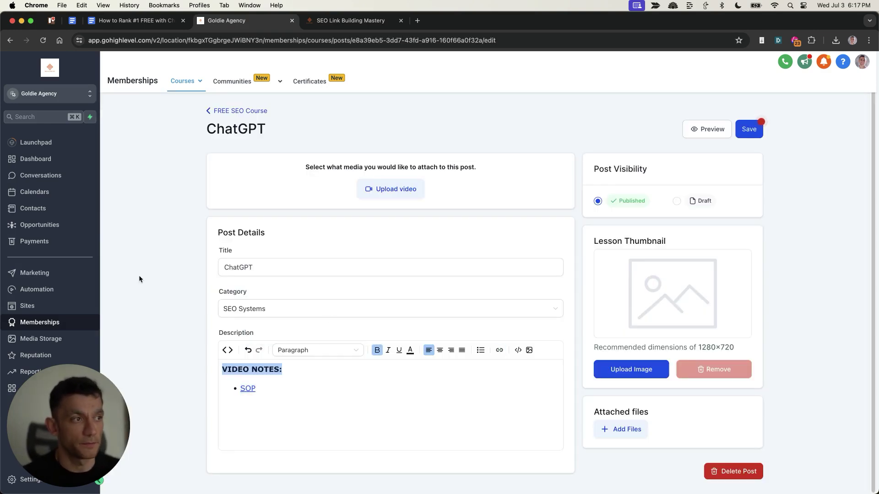
{"action": "key", "text": "ctrl+shift+Tab"}
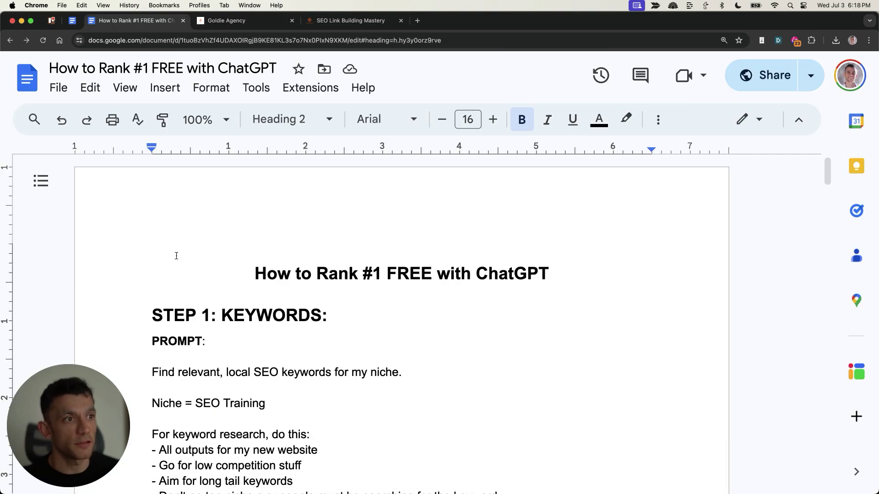
{"action": "scroll", "coordinate": [186, 238], "scroll_direction": "down", "scroll_amount": 10}
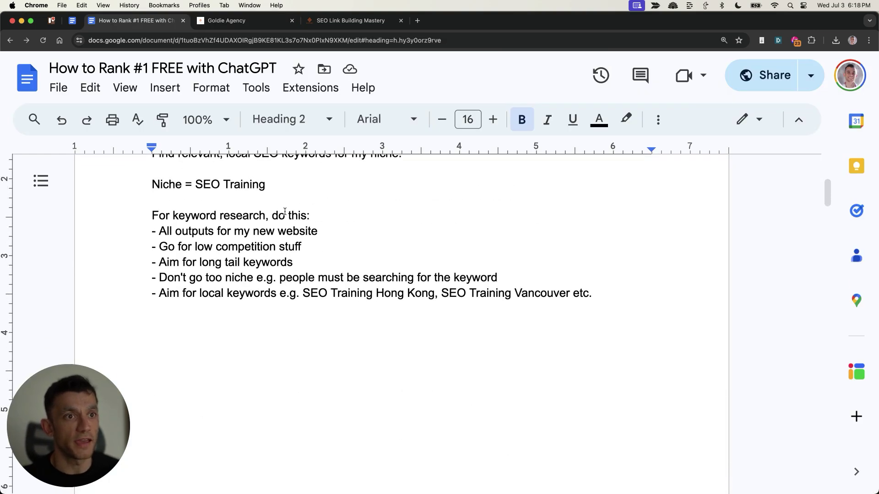
{"action": "scroll", "coordinate": [293, 348], "scroll_direction": "down", "scroll_amount": 15}
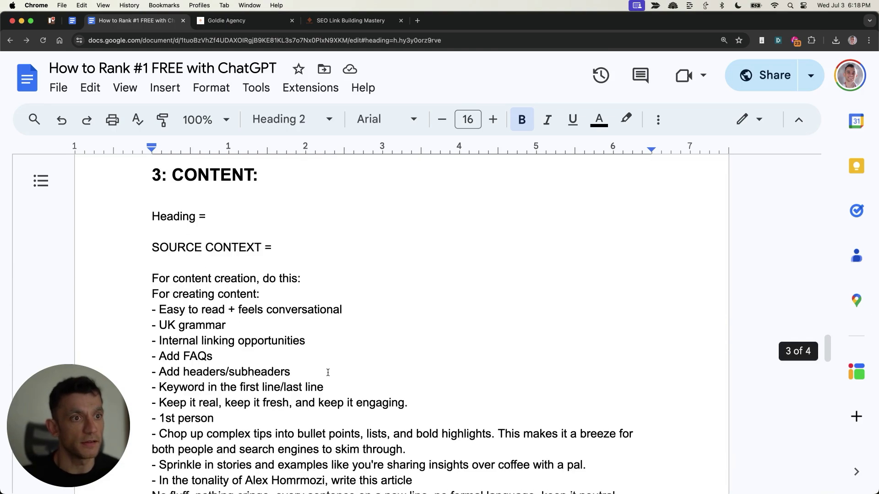
{"action": "scroll", "coordinate": [328, 372], "scroll_direction": "down", "scroll_amount": 15}
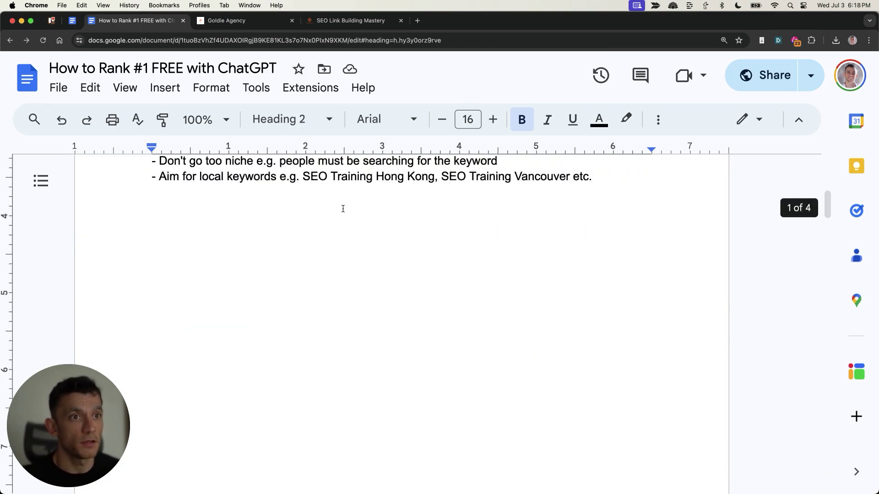
{"action": "scroll", "coordinate": [343, 208], "scroll_direction": "up", "scroll_amount": 7}
{"action": "left_click_drag", "start_coordinate": [255, 195], "coordinate": [634, 463]}
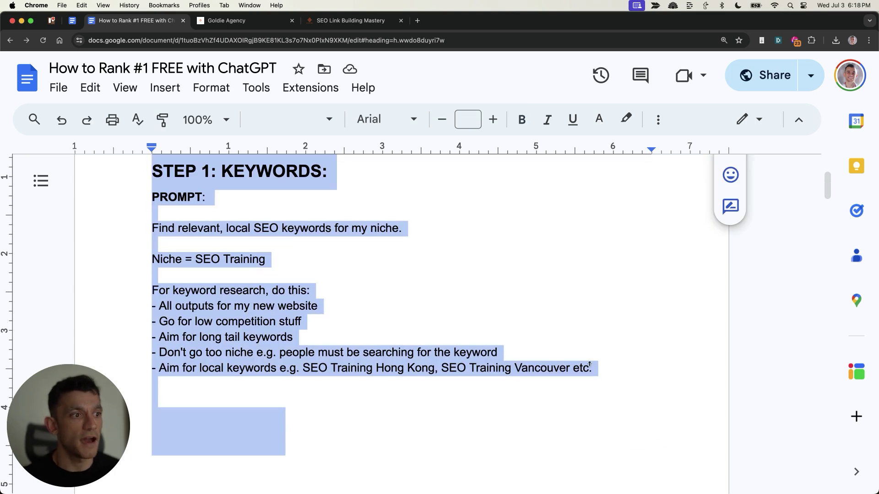
{"action": "left_click", "coordinate": [556, 302]}
{"action": "scroll", "coordinate": [382, 205], "scroll_direction": "down", "scroll_amount": 20}
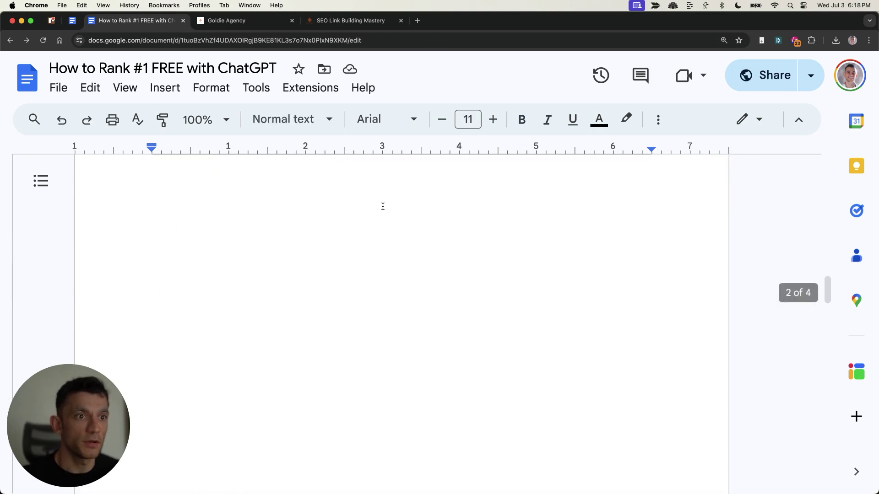
{"action": "scroll", "coordinate": [355, 488], "scroll_direction": "down", "scroll_amount": 10}
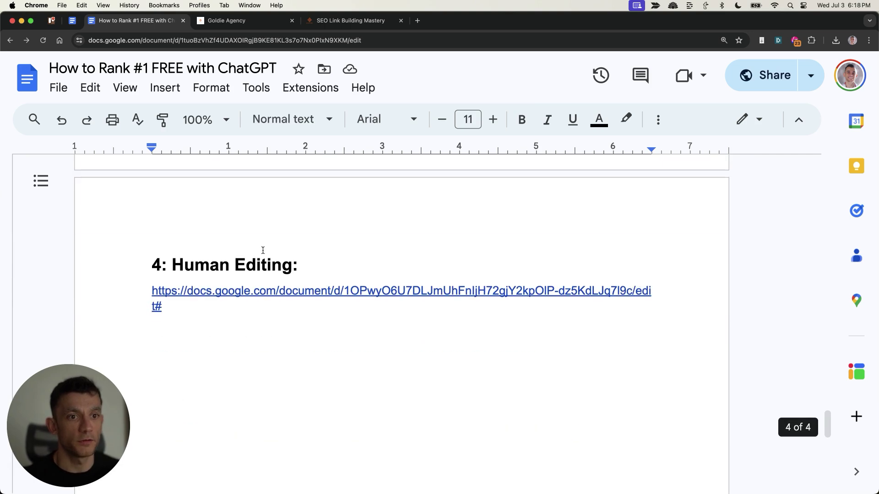
{"action": "left_click_drag", "start_coordinate": [140, 256], "coordinate": [334, 330]}
{"action": "left_click", "coordinate": [334, 330]}
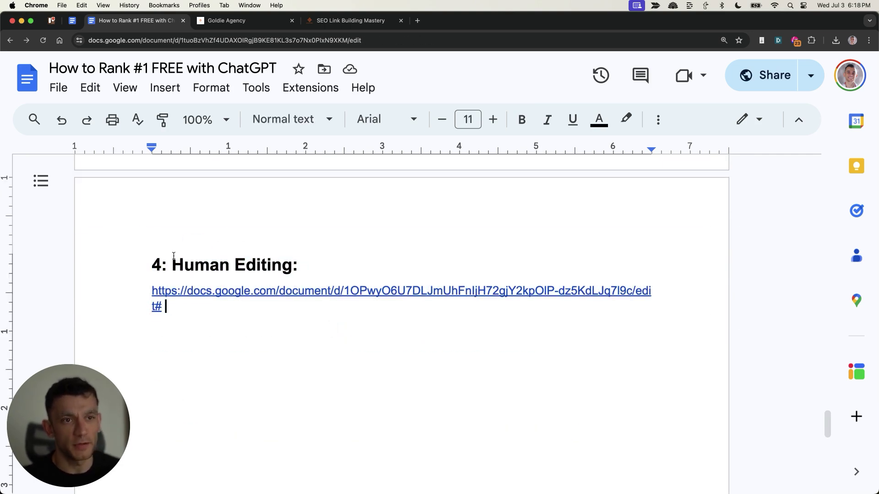
{"action": "left_click_drag", "start_coordinate": [151, 261], "coordinate": [363, 365]}
{"action": "key", "text": "super+bracketleft"}
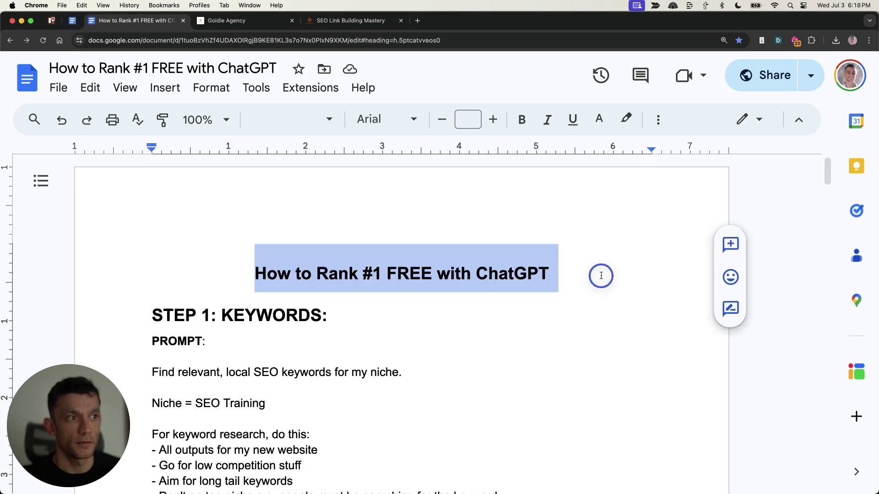
{"action": "left_click", "coordinate": [595, 274]}
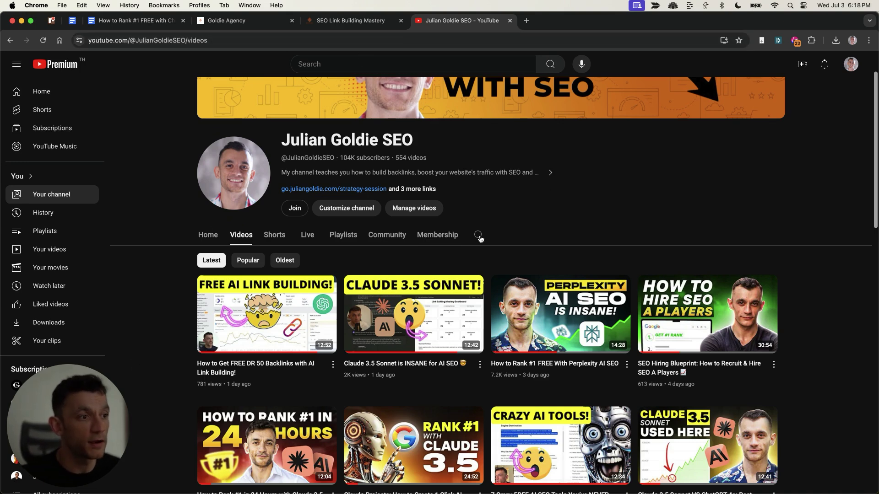
Scroll the YouTube videos, check the workflow doc's title line, then return to the FREE SEO Course page.
{"action": "scroll", "coordinate": [467, 238], "scroll_direction": "down", "scroll_amount": 1}
{"action": "scroll", "coordinate": [599, 215], "scroll_direction": "down", "scroll_amount": 1}
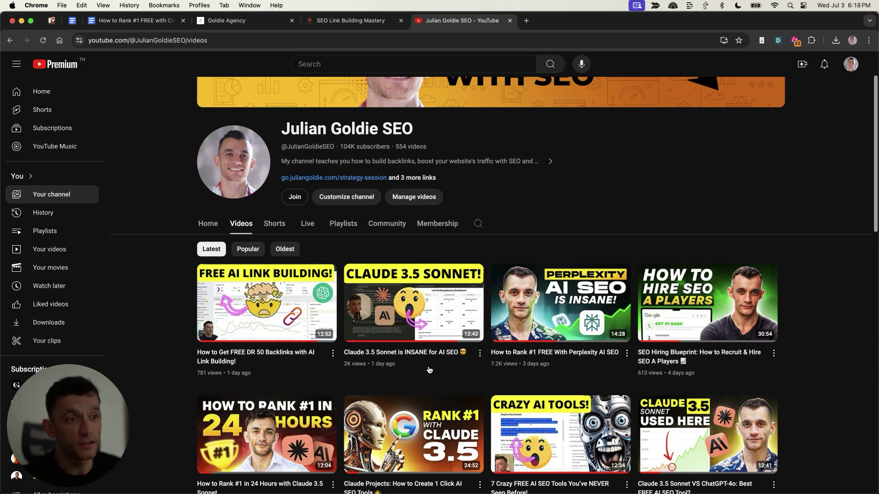
{"action": "mouse_move", "coordinate": [383, 330]}
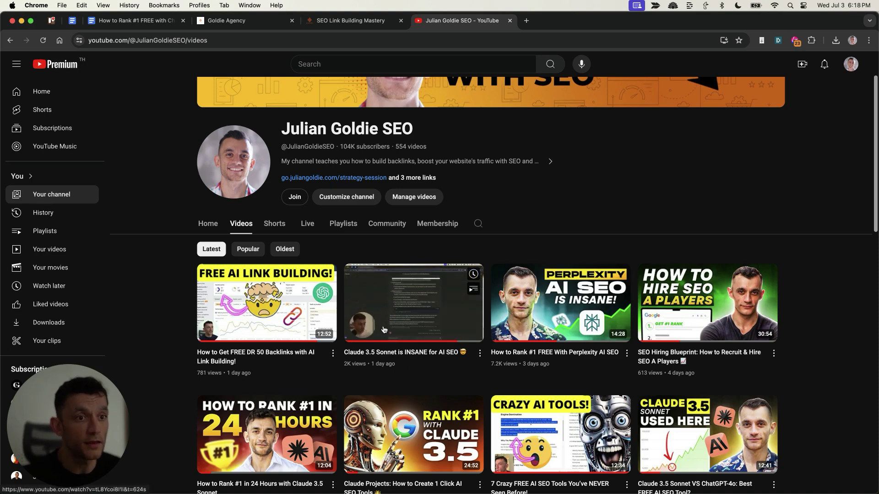
{"action": "left_click", "coordinate": [133, 20]}
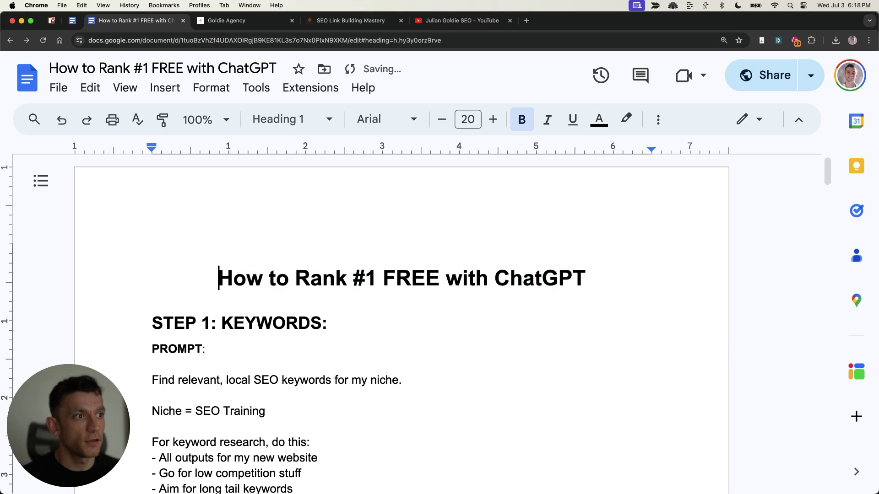
{"action": "triple_click", "coordinate": [182, 250]}
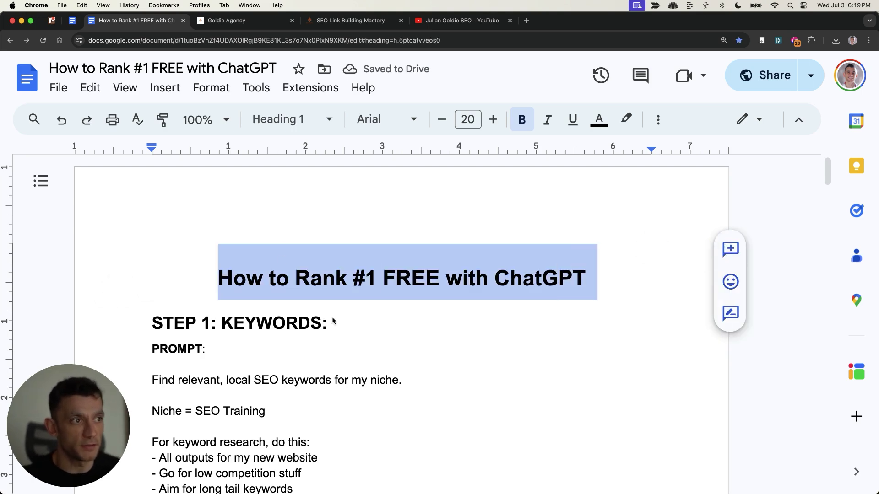
{"action": "left_click", "coordinate": [358, 210]}
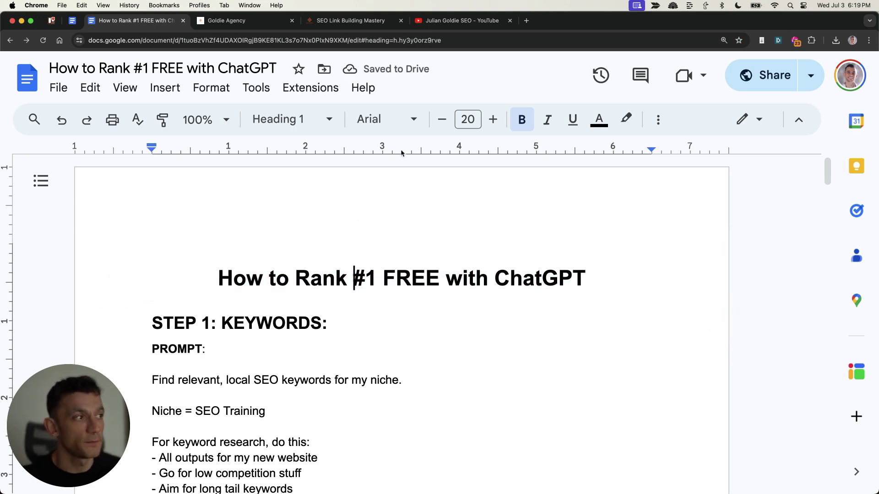
{"action": "left_click", "coordinate": [454, 20]}
{"action": "left_click", "coordinate": [364, 22]}
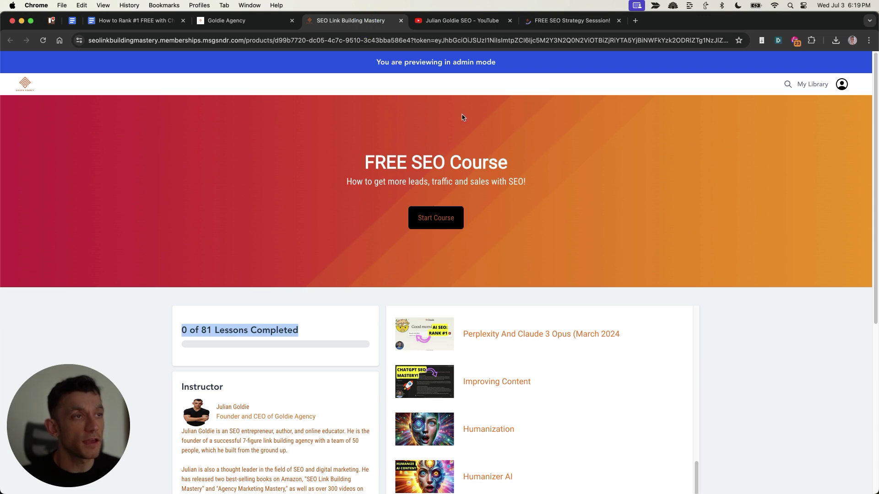
Switch from the course page to the FREE SEO Strategy Session page and scroll its content.
{"action": "scroll", "coordinate": [355, 196], "scroll_direction": "down", "scroll_amount": 1}
{"action": "left_click_drag", "start_coordinate": [353, 128], "coordinate": [623, 160]}
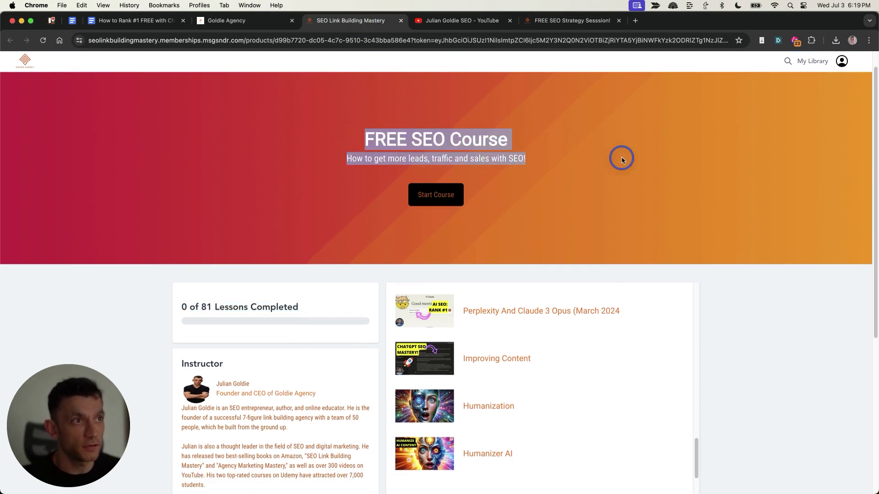
{"action": "left_click", "coordinate": [576, 20]}
{"action": "scroll", "coordinate": [224, 261], "scroll_direction": "down", "scroll_amount": 5}
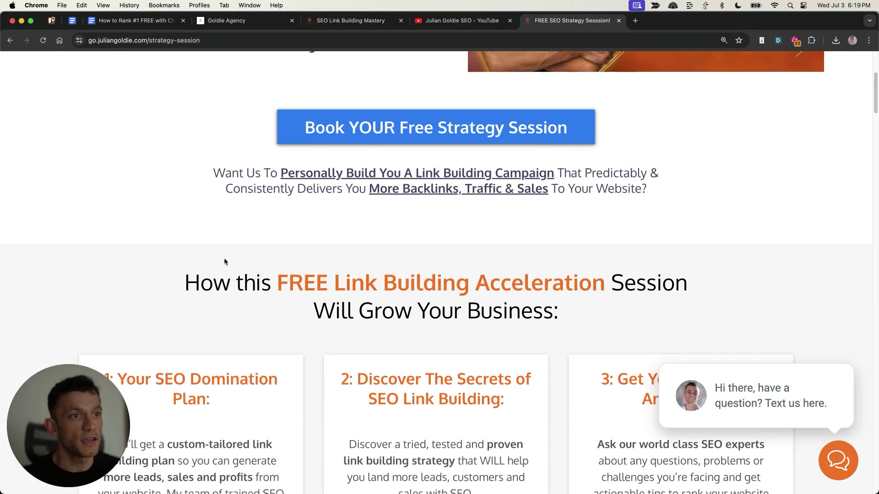
{"action": "scroll", "coordinate": [224, 261], "scroll_direction": "down", "scroll_amount": 3}
{"action": "scroll", "coordinate": [137, 192], "scroll_direction": "up", "scroll_amount": 8}
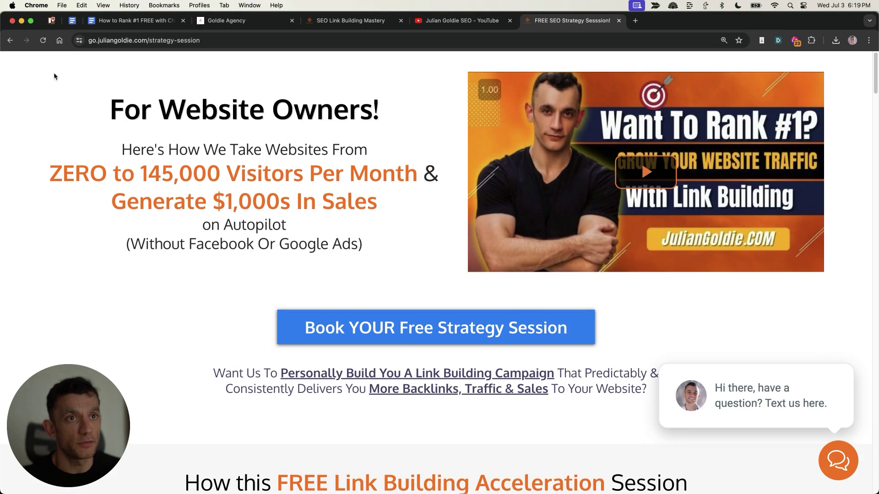
Highlight the three benefit card headings, then scroll back up the page.
{"action": "scroll", "coordinate": [137, 201], "scroll_direction": "down", "scroll_amount": 9}
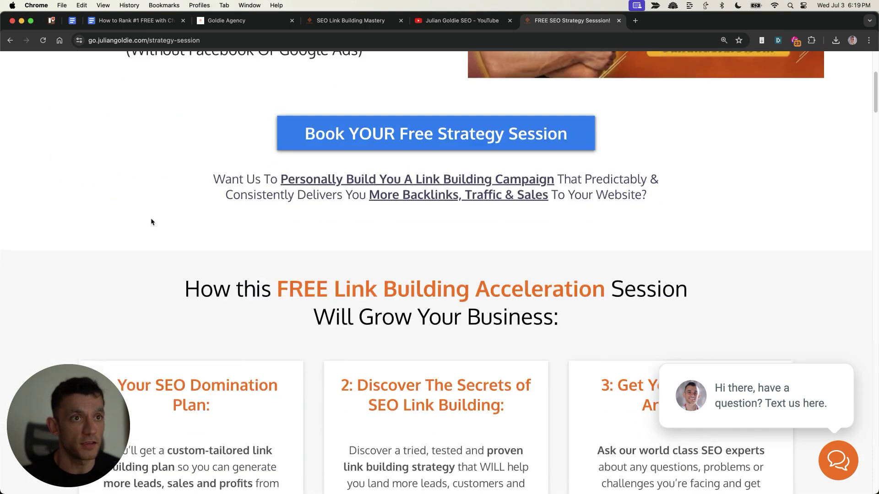
{"action": "left_click_drag", "start_coordinate": [97, 216], "coordinate": [239, 248]}
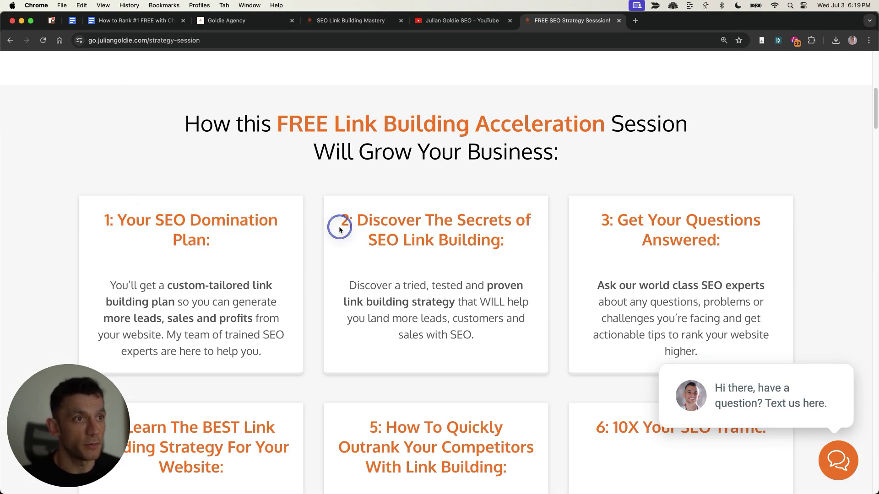
{"action": "left_click_drag", "start_coordinate": [343, 220], "coordinate": [523, 248]}
{"action": "left_click", "coordinate": [524, 249]}
{"action": "left_click_drag", "start_coordinate": [603, 227], "coordinate": [760, 269]}
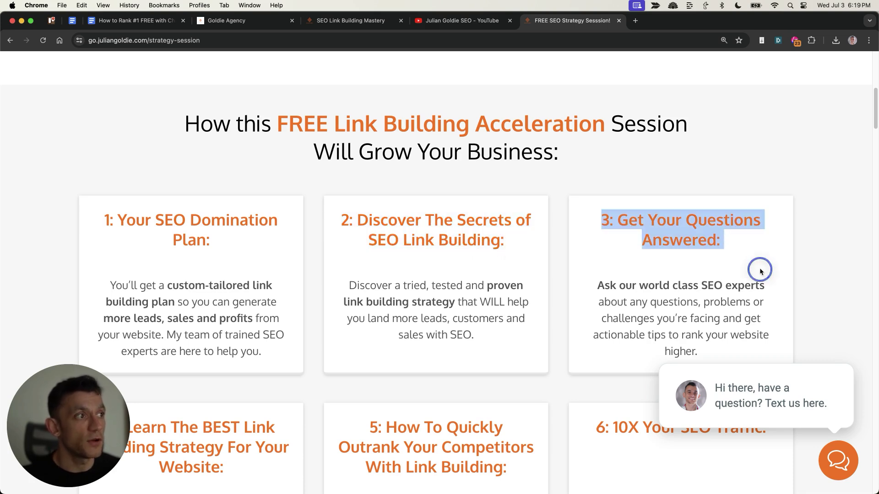
{"action": "scroll", "coordinate": [569, 265], "scroll_direction": "down", "scroll_amount": 3}
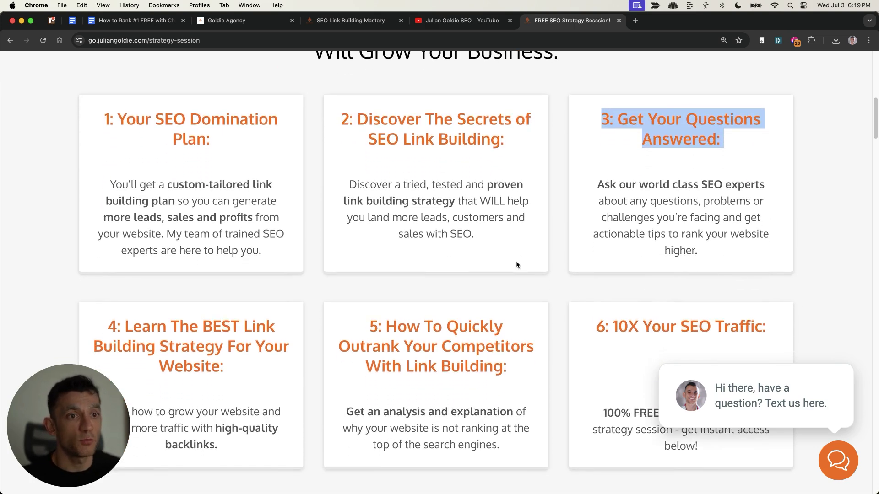
{"action": "scroll", "coordinate": [548, 259], "scroll_direction": "up", "scroll_amount": 10}
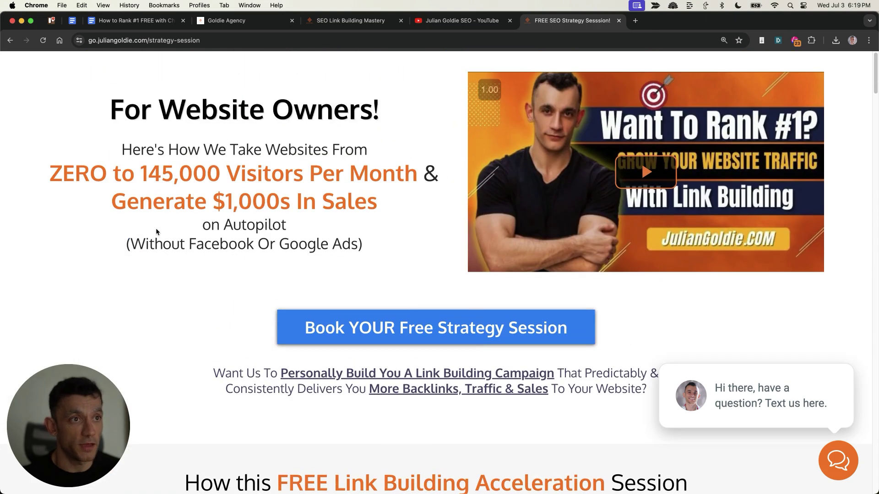